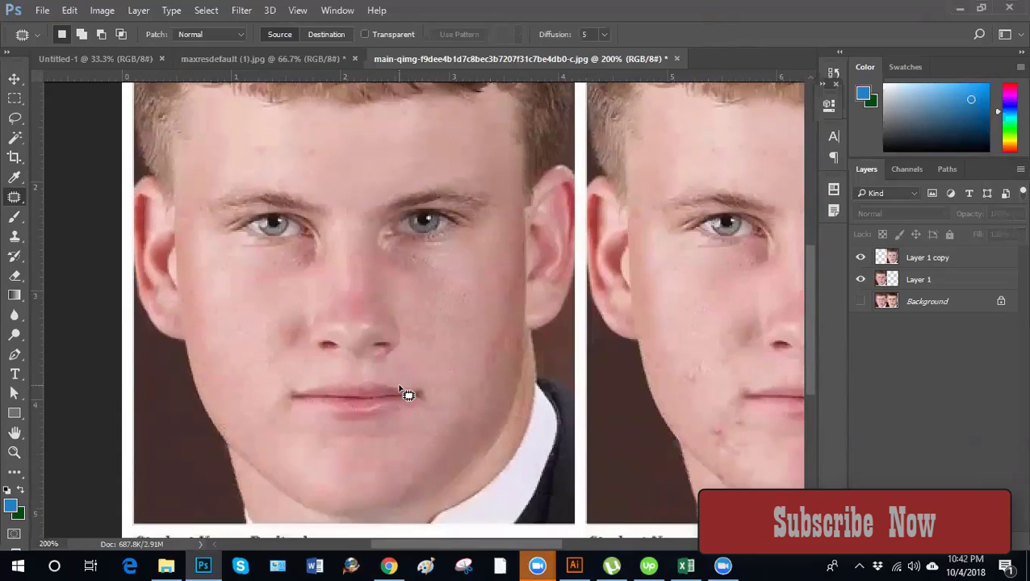
Examine the portrait in maxresdefault (1).jpg up close, and return to the photo with the two student faces
scroll(267, 327, "up", 2)
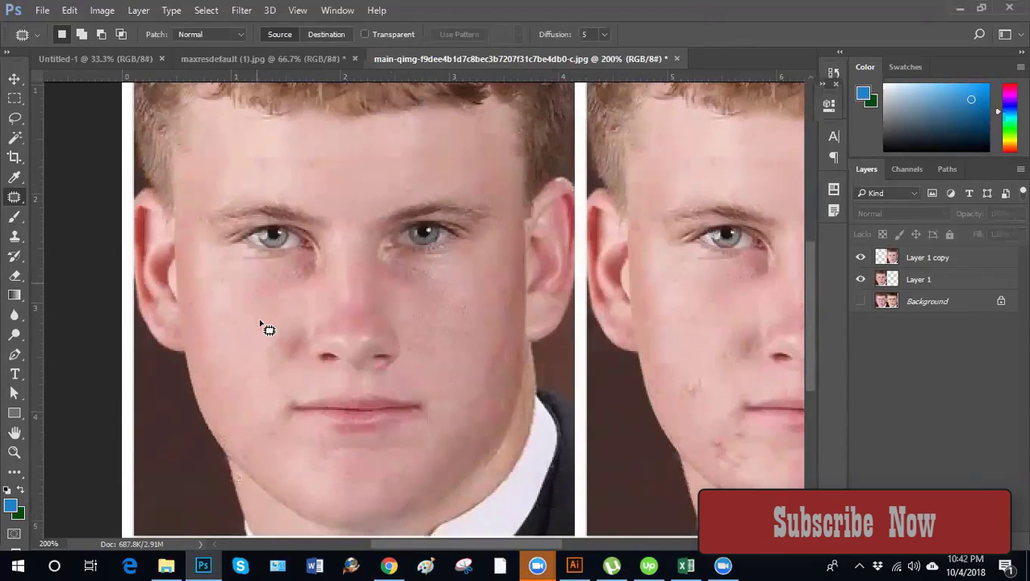
left_click(245, 58)
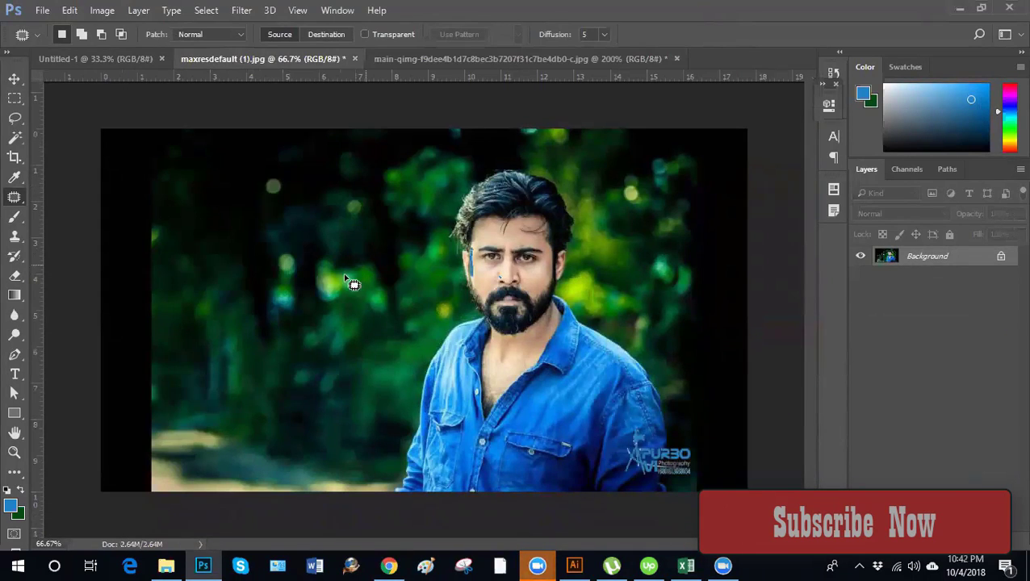
key("ctrl+plus")
key("ctrl+plus")
left_click_drag(628, 276, 521, 341)
key("ctrl+minus")
key("ctrl+minus")
left_click(441, 58)
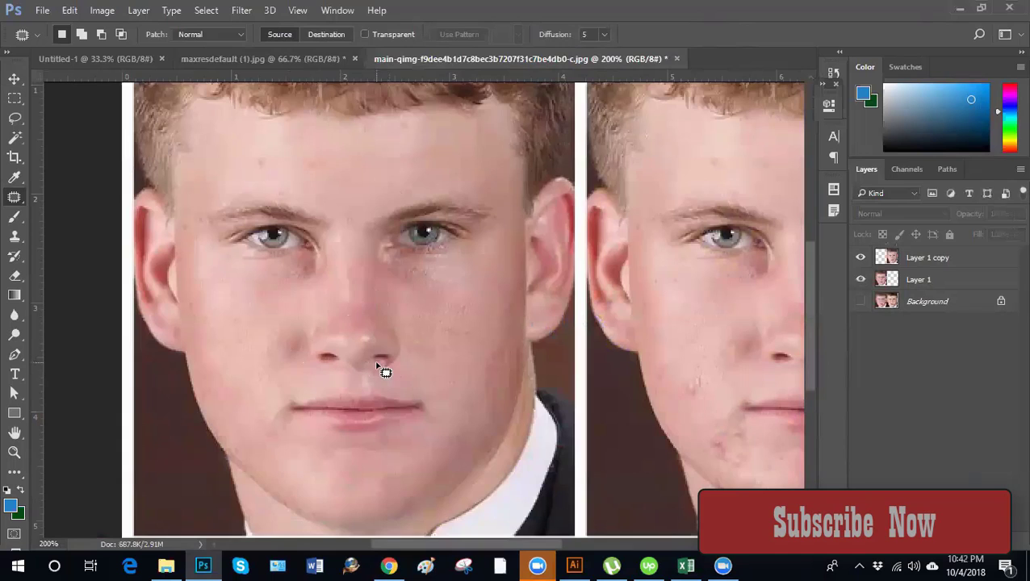
key("ctrl+minus")
key("ctrl+plus")
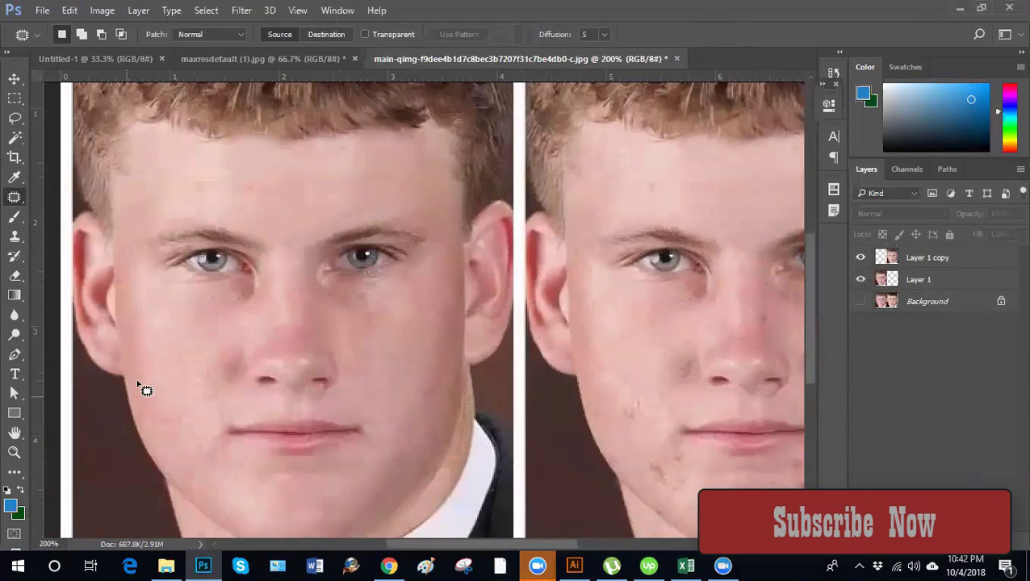
mouse_move(183, 396)
left_mouse_down()
mouse_move(161, 368)
mouse_move(168, 316)
mouse_move(209, 314)
mouse_move(222, 335)
mouse_move(180, 395)
left_mouse_up()
key("ctrl+d")
scroll(307, 426, "down", 3)
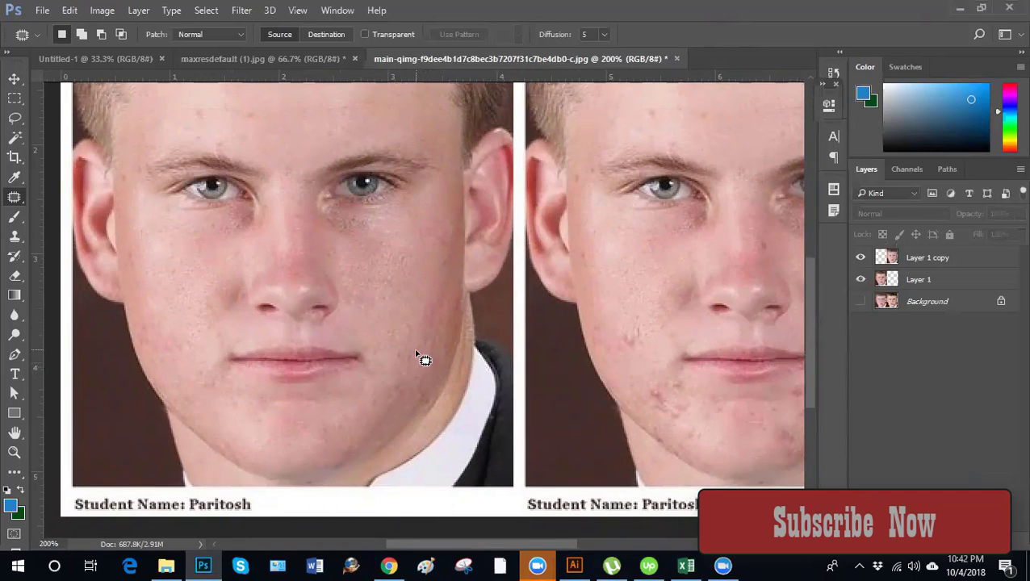
mouse_move(417, 341)
left_mouse_down()
mouse_move(421, 306)
mouse_move(453, 342)
mouse_move(425, 372)
mouse_move(426, 260)
mouse_move(439, 315)
mouse_move(432, 355)
mouse_move(450, 313)
mouse_move(426, 364)
mouse_move(418, 358)
mouse_move(424, 329)
mouse_move(420, 340)
mouse_move(448, 350)
mouse_move(430, 361)
mouse_move(423, 352)
mouse_move(432, 310)
mouse_move(449, 297)
mouse_move(453, 335)
mouse_move(433, 360)
mouse_move(429, 351)
left_mouse_up()
left_click(437, 360)
key("ctrl+d")
Choose the Healing Brush, make Layer 1 active and reduce the brush size to 3
right_click(14, 197)
left_click(73, 213)
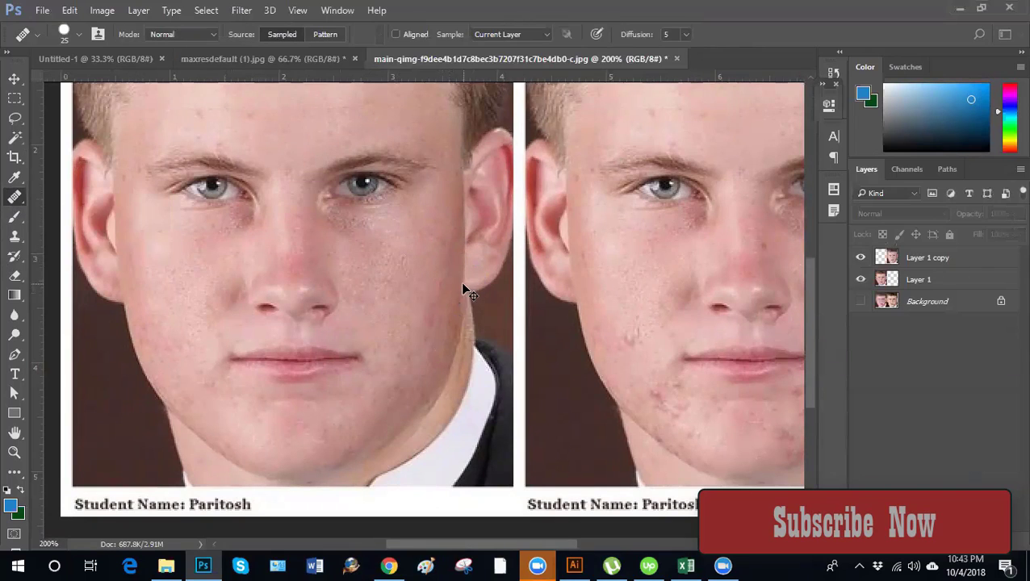
key("ctrl+plus")
left_click(889, 279)
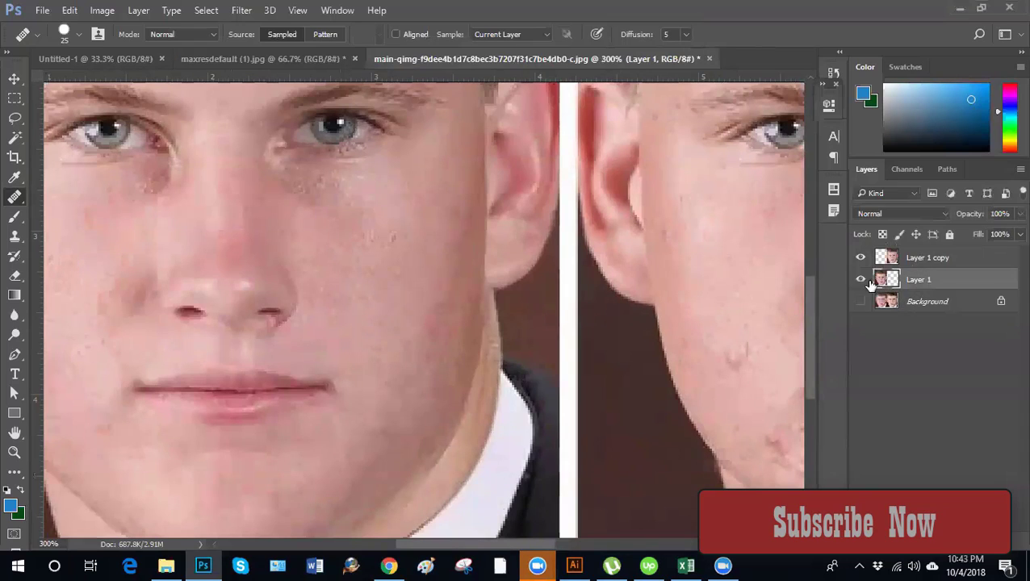
key("bracketleft")
key("bracketleft")
key("bracketleft")
key("bracketleft")
key("bracketleft")
key("bracketleft")
key("bracketleft")
key("bracketleft")
key("bracketleft")
key("bracketleft")
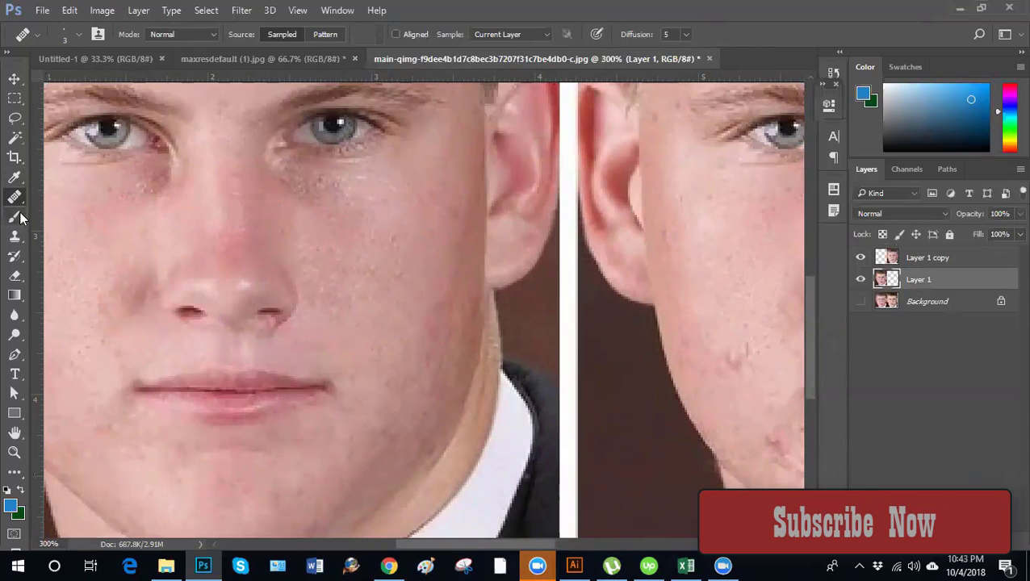
Remove the blemishes on the cheek beside the ear with the Spot Healing Brush, reducing its size to 4
right_click(12, 200)
left_click(70, 200)
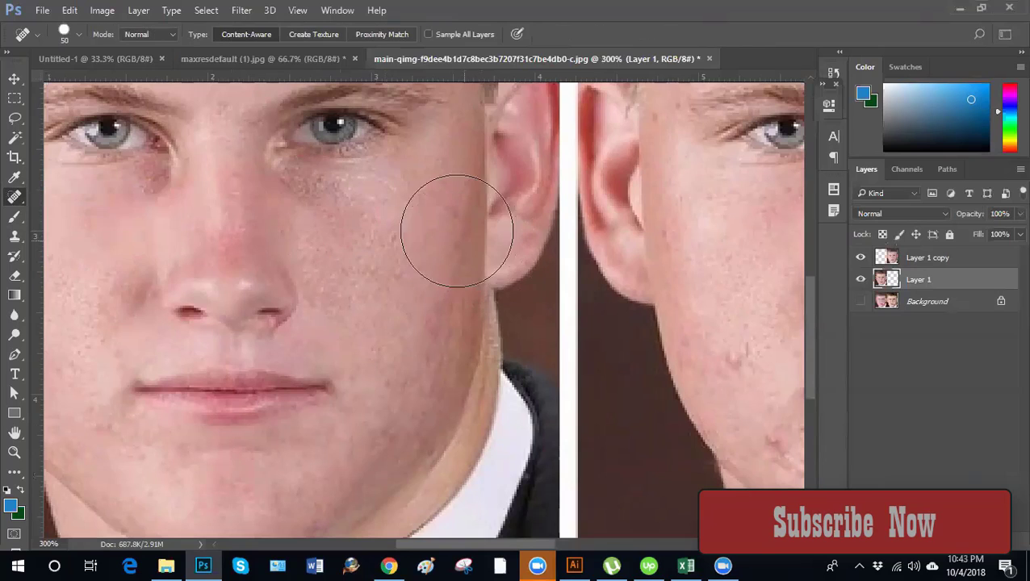
key("bracketleft")
key("bracketleft")
key("bracketleft")
key("bracketleft")
key("bracketleft")
key("bracketleft")
key("bracketleft")
mouse_move(458, 211)
left_mouse_down()
mouse_move(462, 253)
mouse_move(449, 259)
left_mouse_up()
key("bracketleft")
key("bracketleft")
key("bracketleft")
key("bracketleft")
left_click(447, 245)
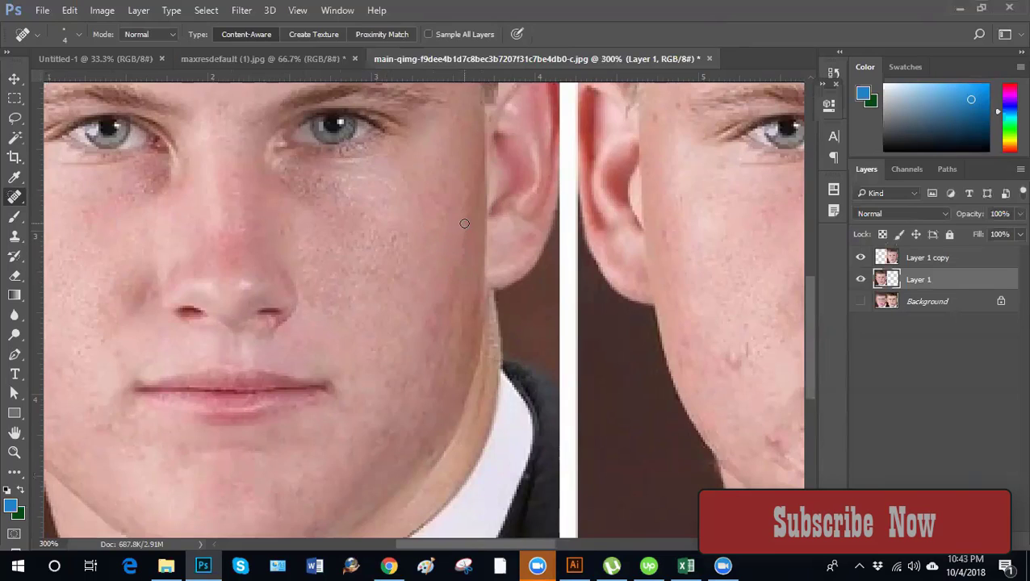
Spot-heal the red marks on the lower cheek near the jaw and below the ear
left_click(434, 323)
left_click(444, 329)
left_click(454, 327)
left_click(450, 282)
scroll(422, 367, "up", 1)
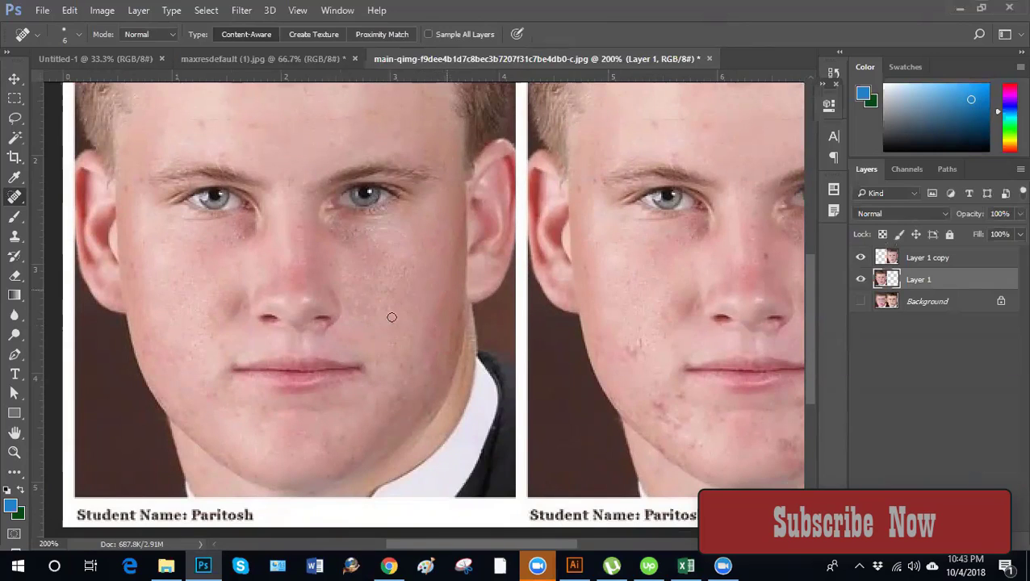
Patch a narrow vertical strip of cheek beside the ear with skin from the lower cheek, using the Patch tool
right_click(16, 201)
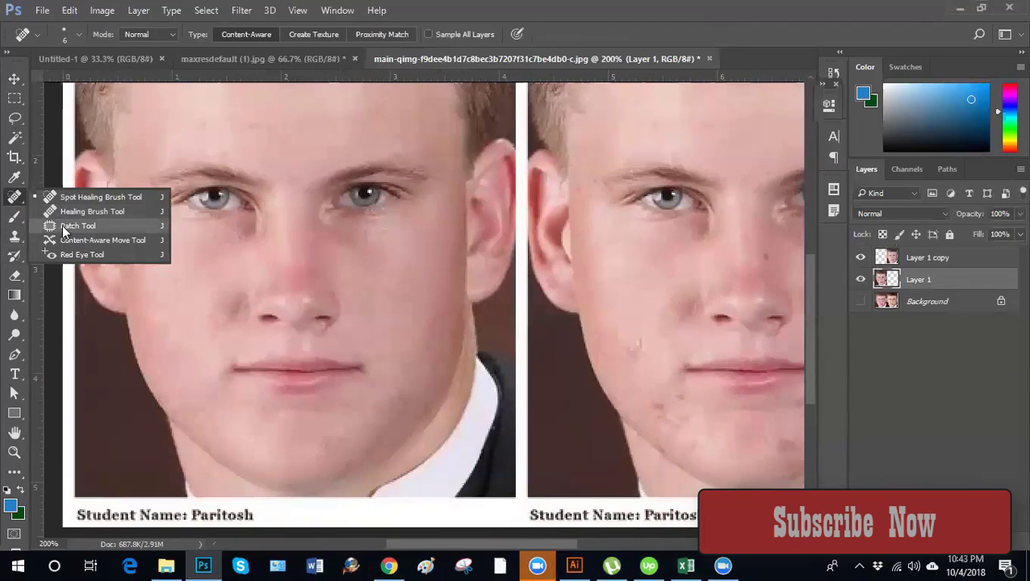
left_click(68, 226)
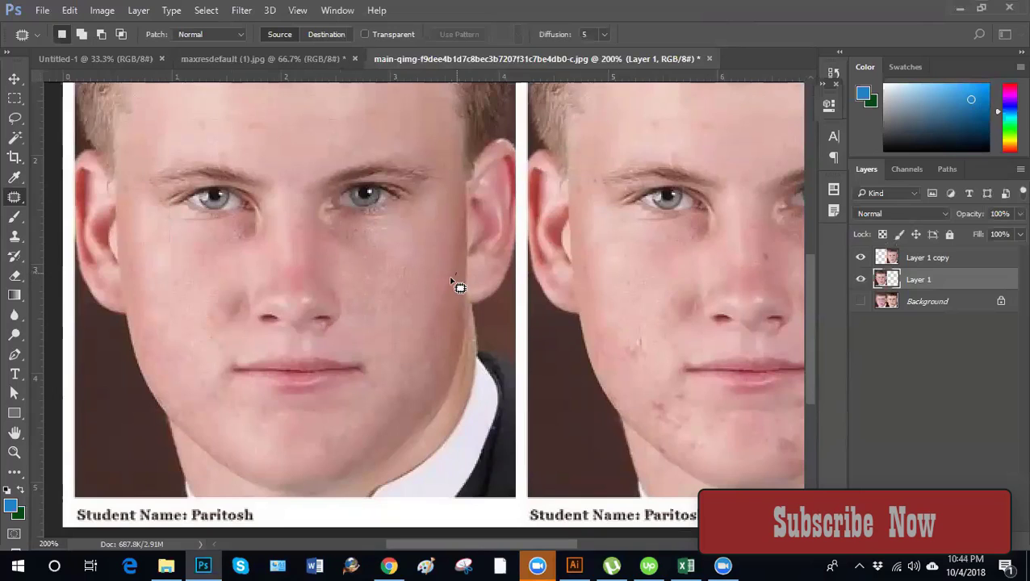
left_click_drag(451, 224, 458, 282)
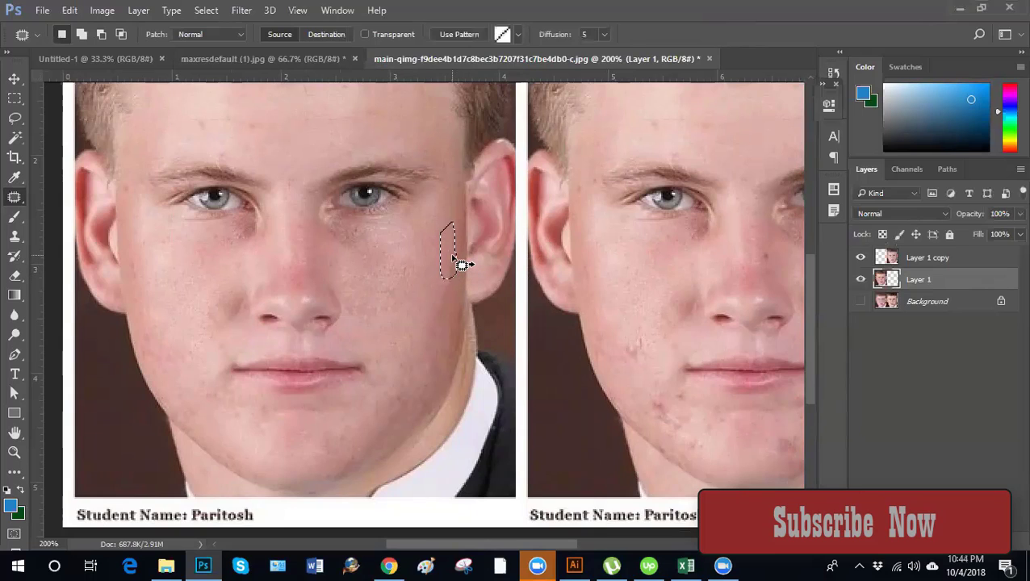
left_click_drag(451, 256, 436, 340)
key("ctrl+d")
key("ctrl+z")
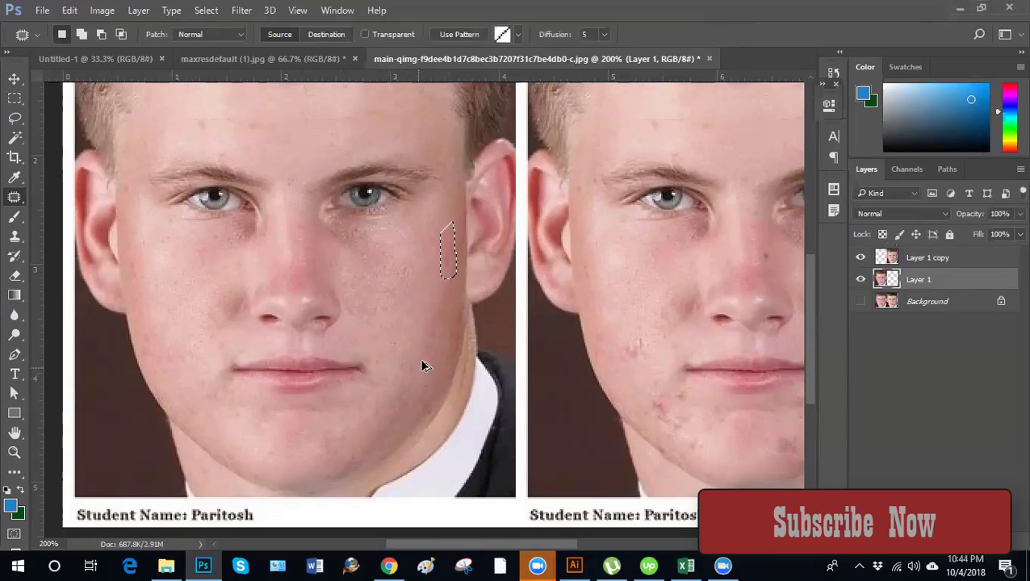
mouse_move(432, 364)
left_mouse_down()
mouse_move(442, 372)
mouse_move(428, 347)
mouse_move(452, 321)
mouse_move(437, 372)
mouse_move(431, 363)
left_mouse_up()
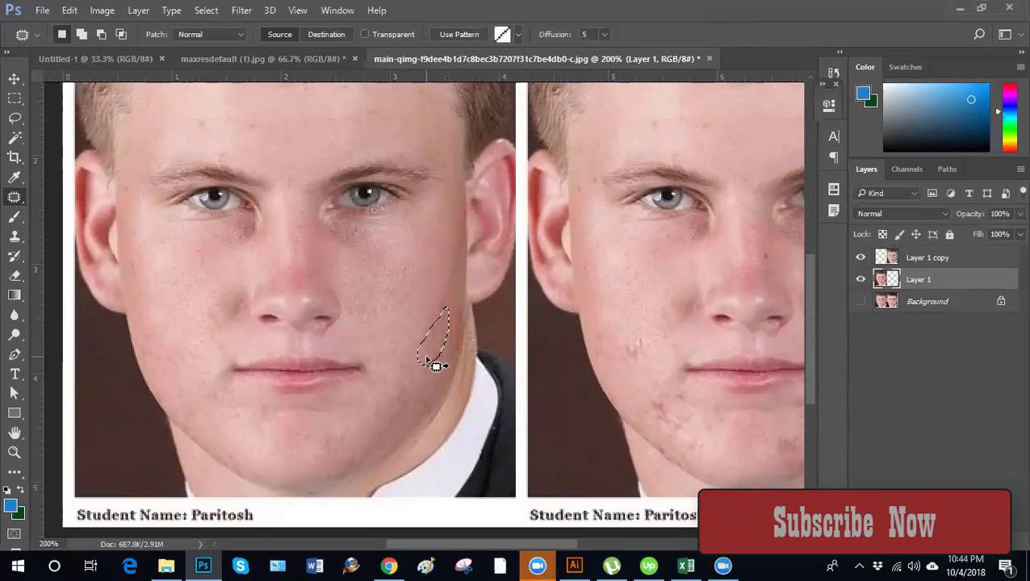
left_click(425, 380)
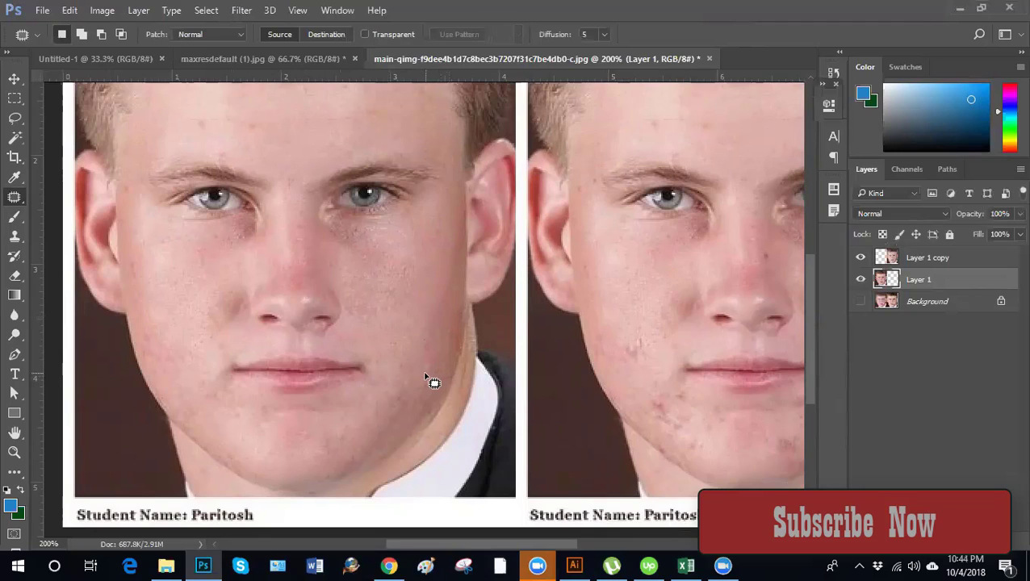
right_click(14, 195)
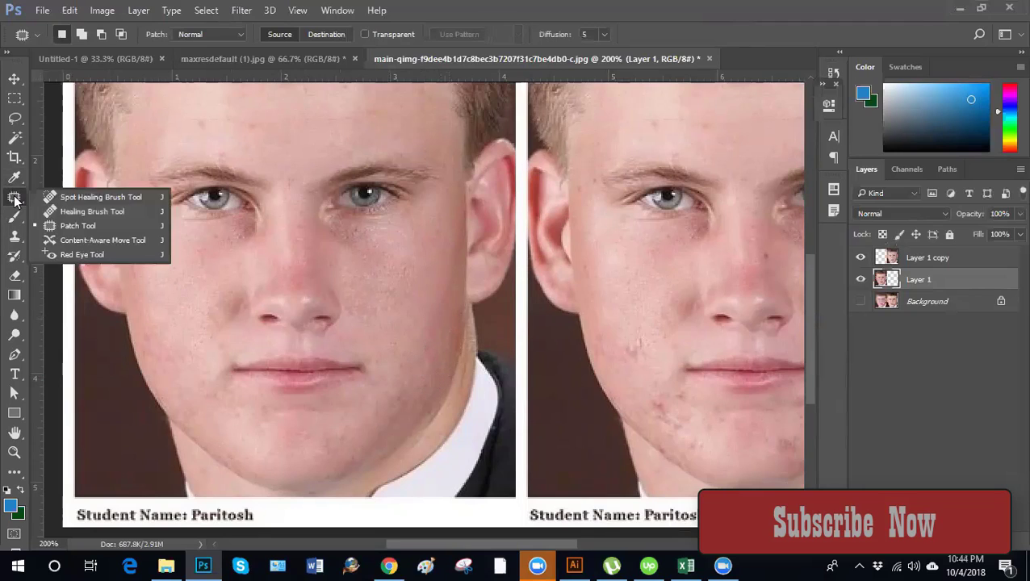
left_click(68, 210)
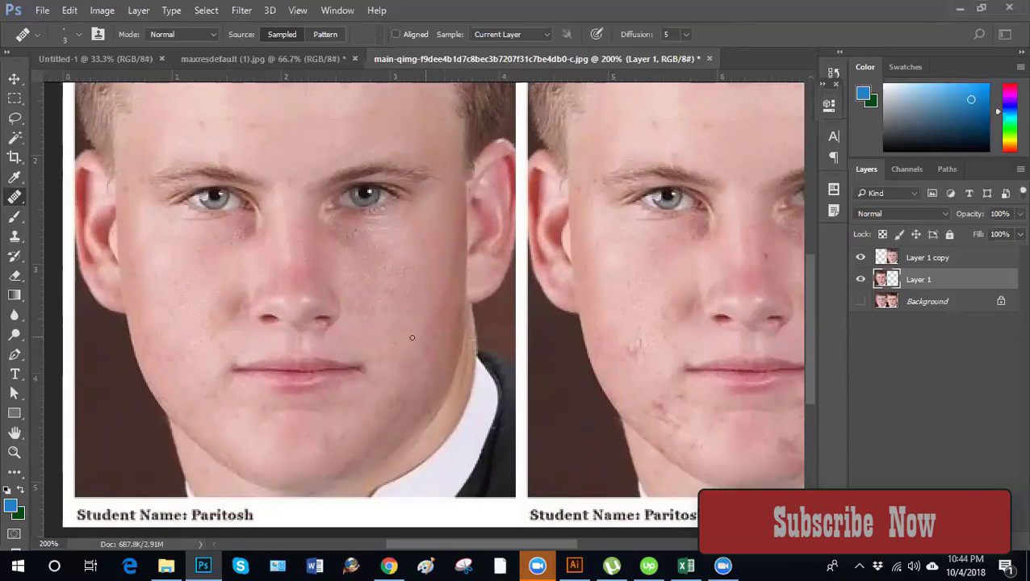
right_click(13, 196)
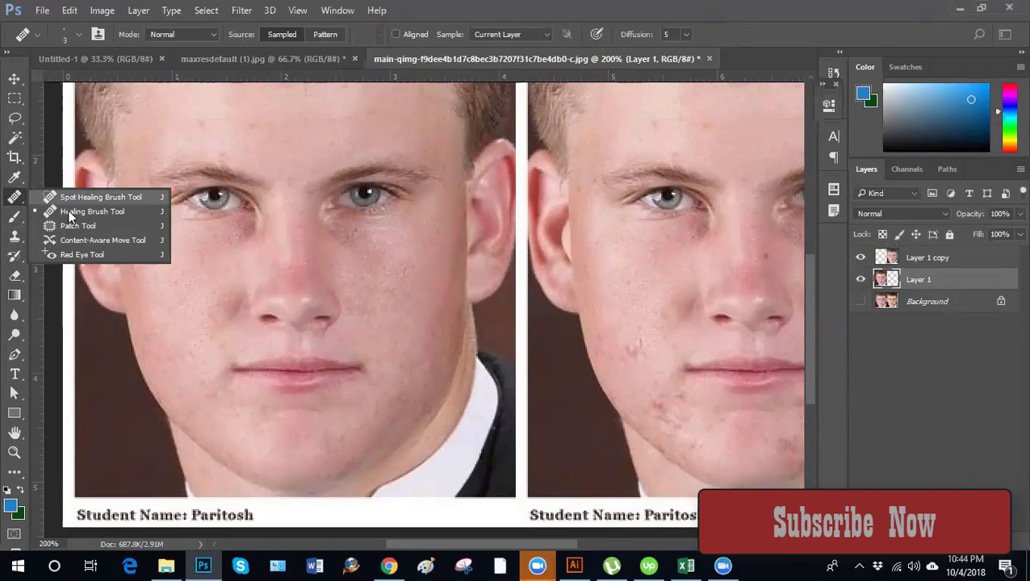
left_click(71, 227)
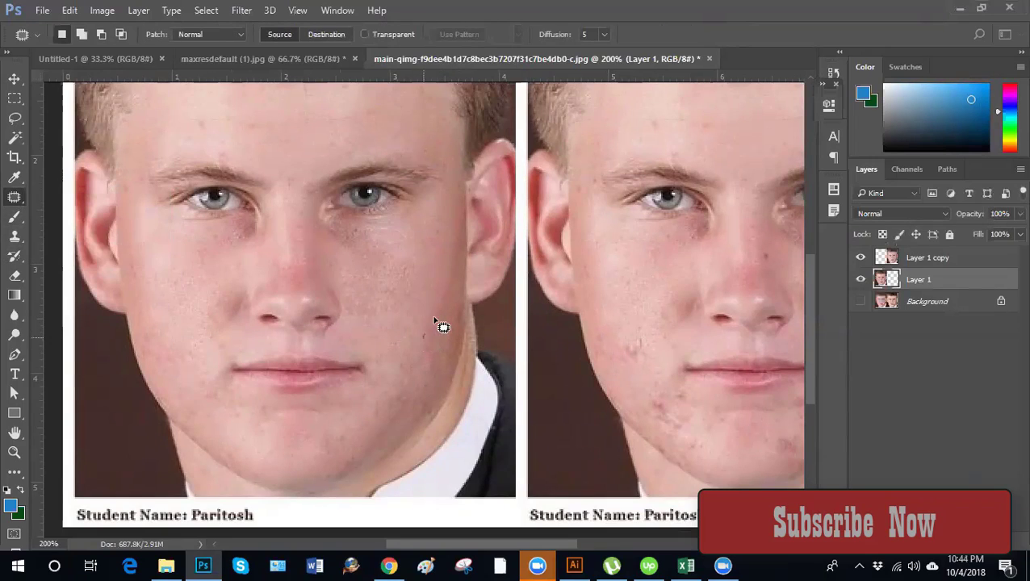
Outline the reddish area on the lower cheek near the jaw and patch it with skin from higher up the cheek
left_click_drag(448, 338, 433, 373)
left_click_drag(426, 335, 422, 333)
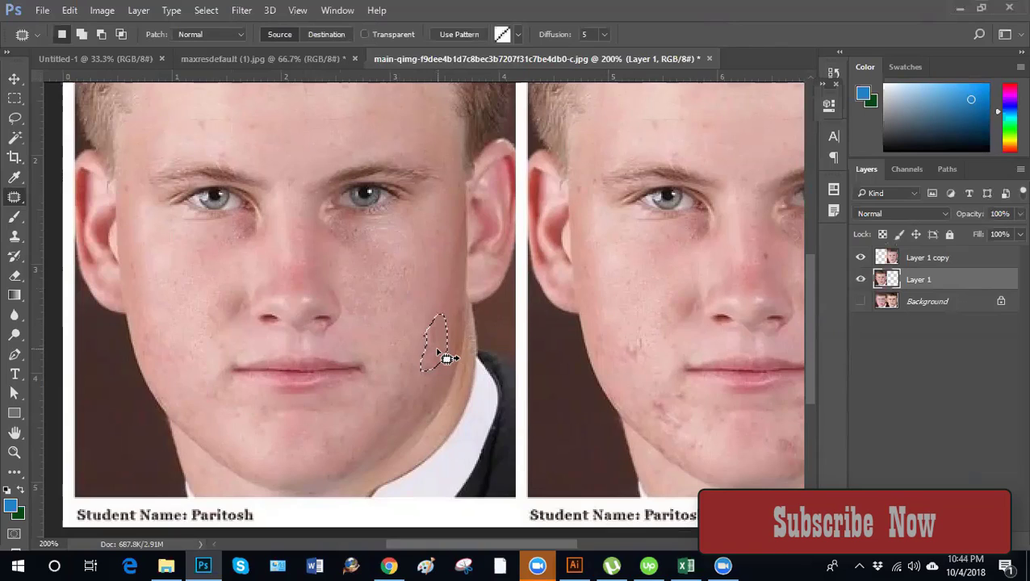
left_click_drag(443, 321, 445, 277)
key("ctrl+d")
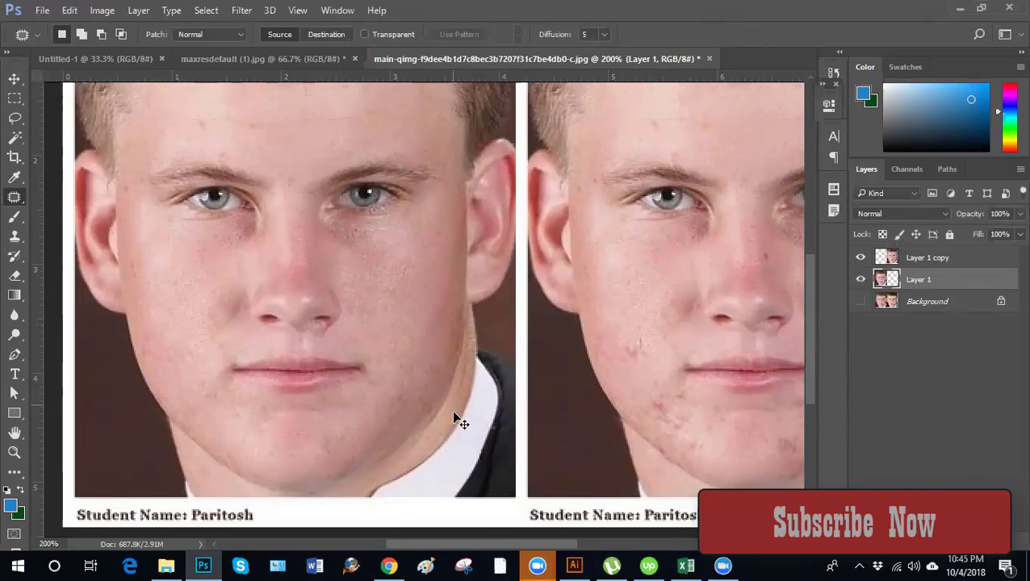
left_click_drag(441, 315, 437, 317)
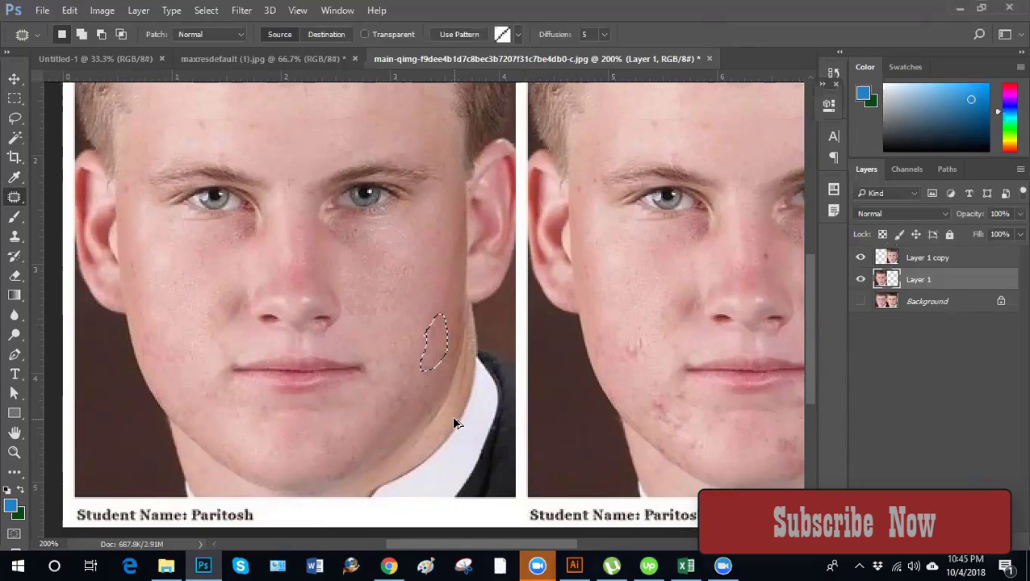
key("ctrl+d")
Outline the same lower-cheek area again, patch it with the skin directly above, and clear the selection
mouse_move(443, 356)
left_mouse_down()
mouse_move(437, 312)
mouse_move(422, 364)
mouse_move(445, 358)
mouse_move(434, 330)
mouse_move(442, 279)
left_mouse_up()
left_click_drag(437, 335, 441, 277)
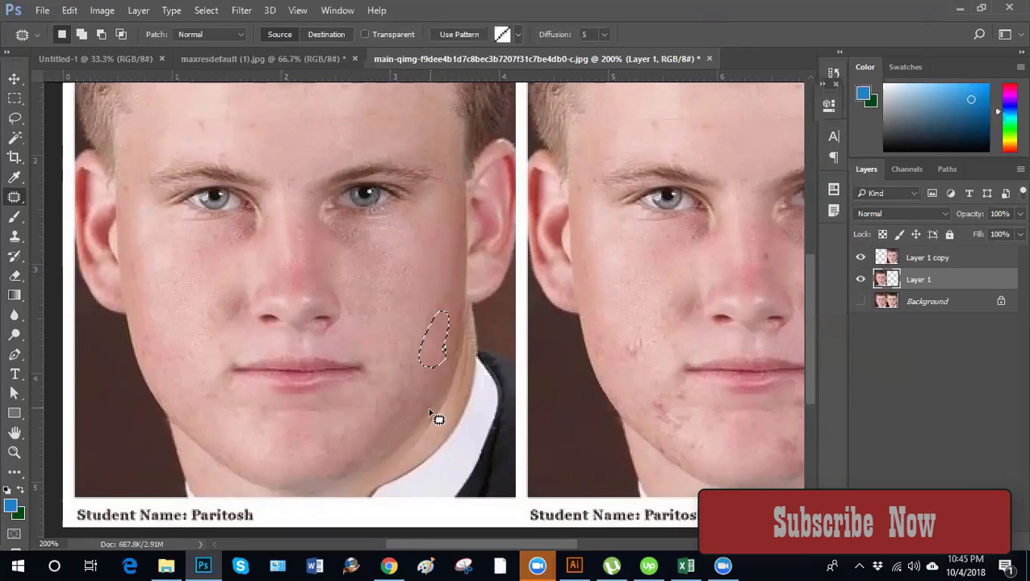
key("ctrl+d")
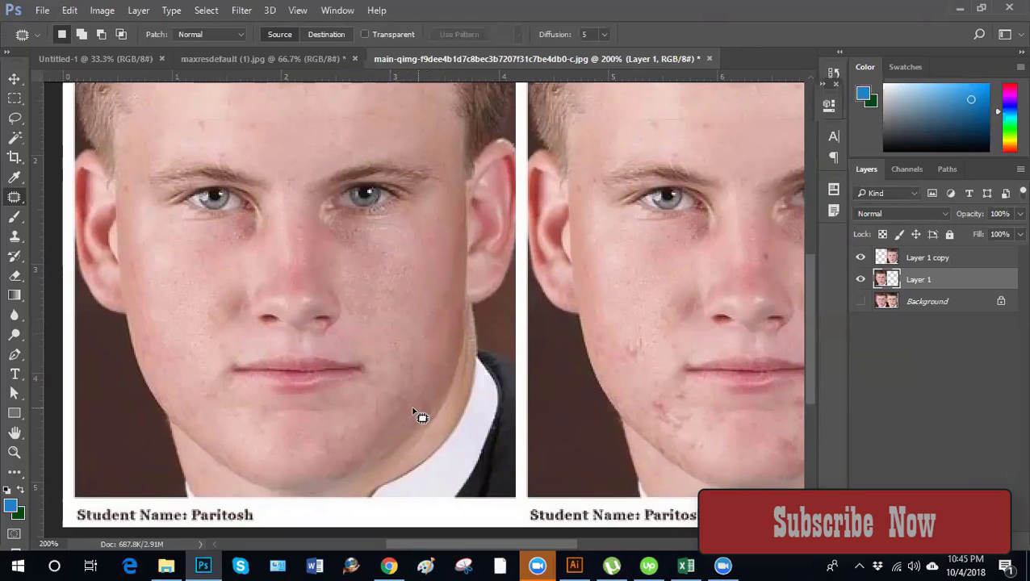
Patch the blemished spot on the chin with skin from the other side of the chin, and clear the selection
scroll(420, 381, "down", 1)
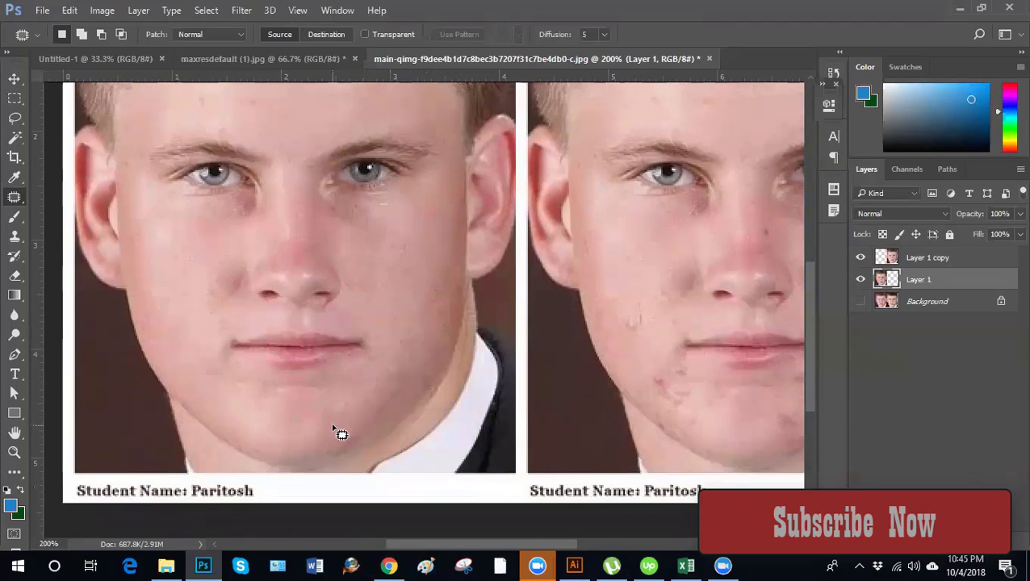
mouse_move(336, 430)
left_mouse_down()
mouse_move(322, 404)
mouse_move(341, 401)
mouse_move(343, 426)
mouse_move(315, 421)
mouse_move(275, 440)
left_mouse_up()
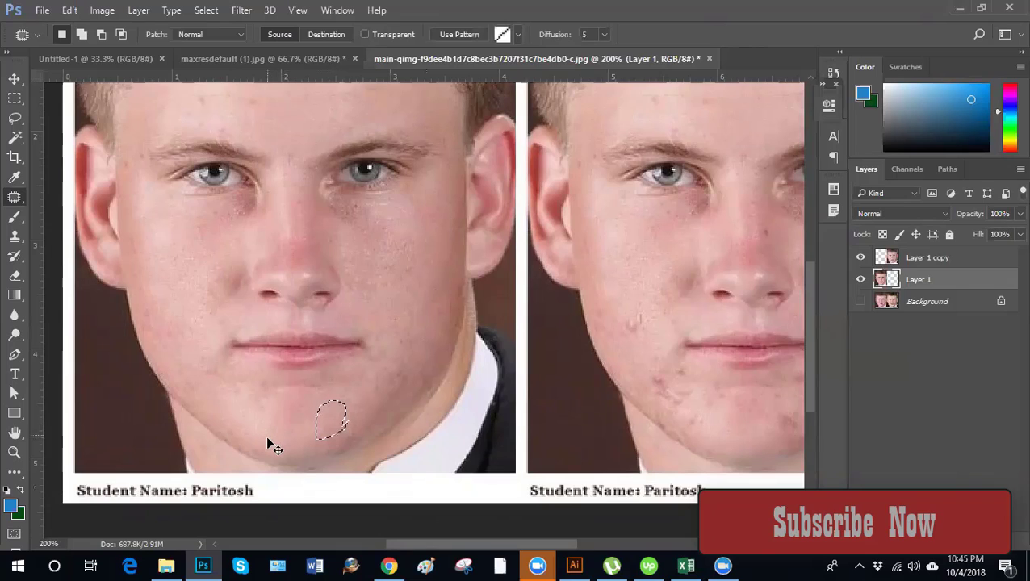
key("ctrl+d")
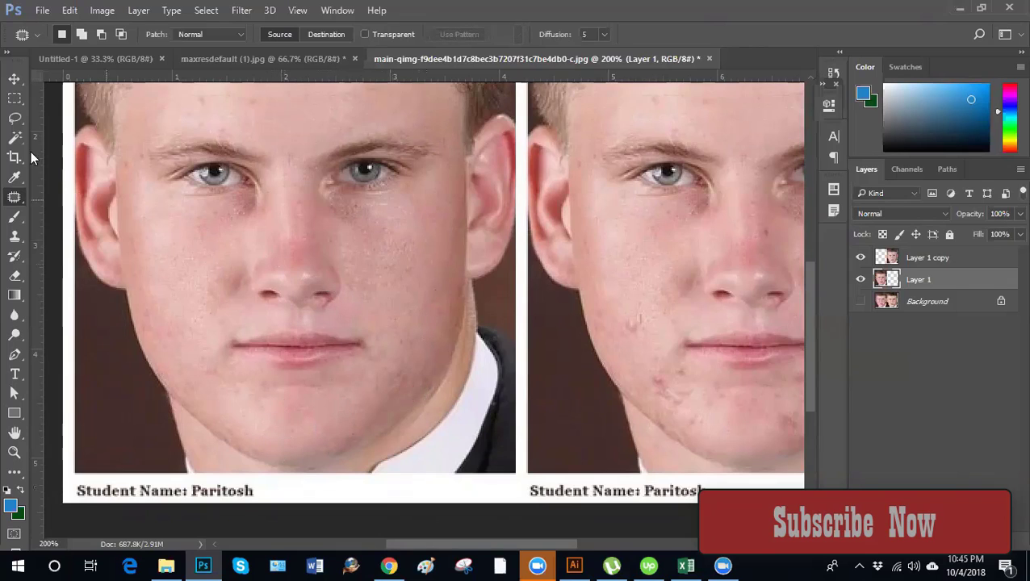
Try to move an outlined area of the lower cheek onto the opposite cheek with the Content-Aware Move tool
right_click(13, 200)
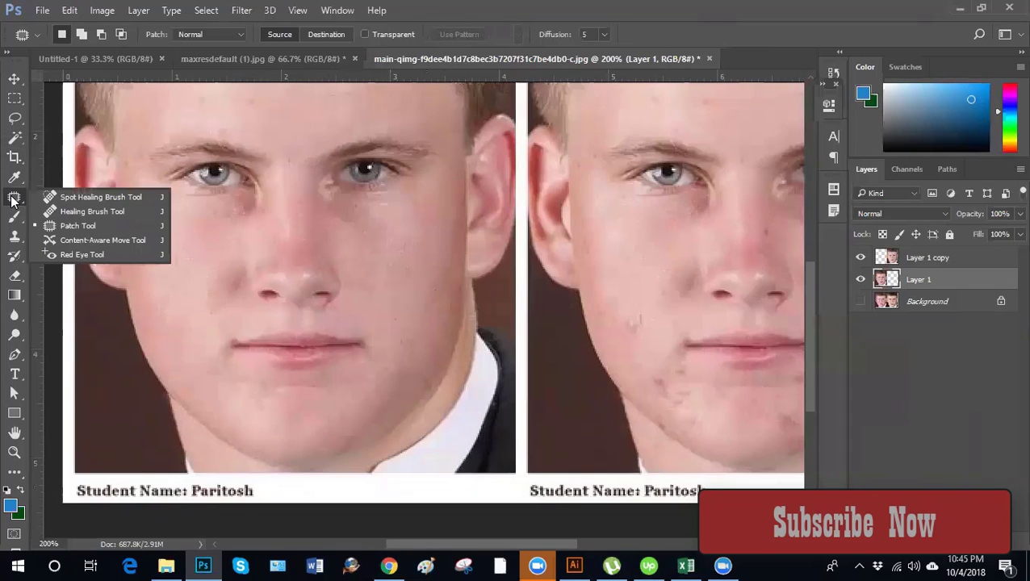
left_click(89, 241)
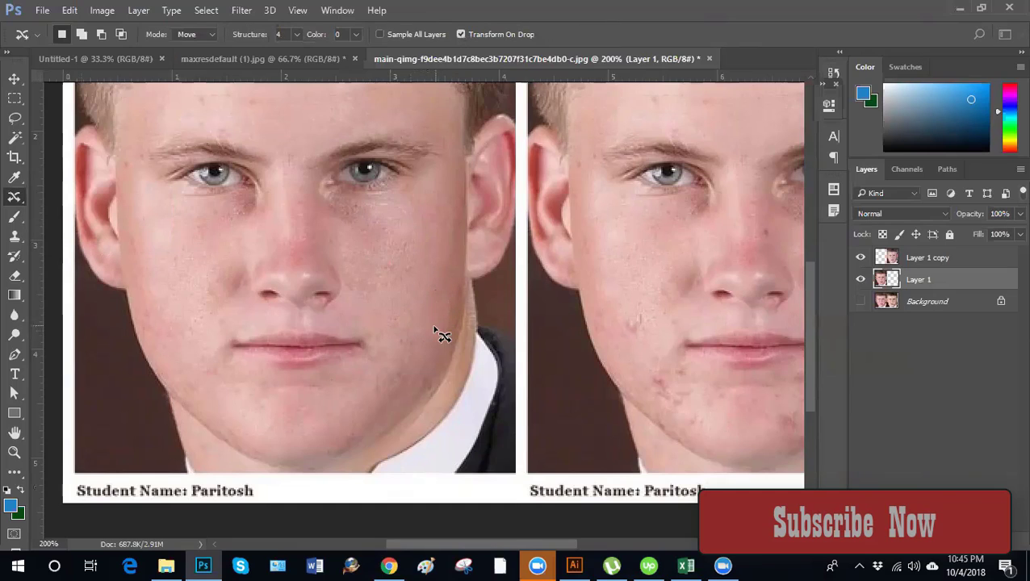
mouse_move(434, 333)
left_mouse_down()
mouse_move(405, 395)
mouse_move(387, 379)
mouse_move(395, 332)
mouse_move(429, 333)
left_mouse_up()
left_click_drag(419, 368, 189, 269)
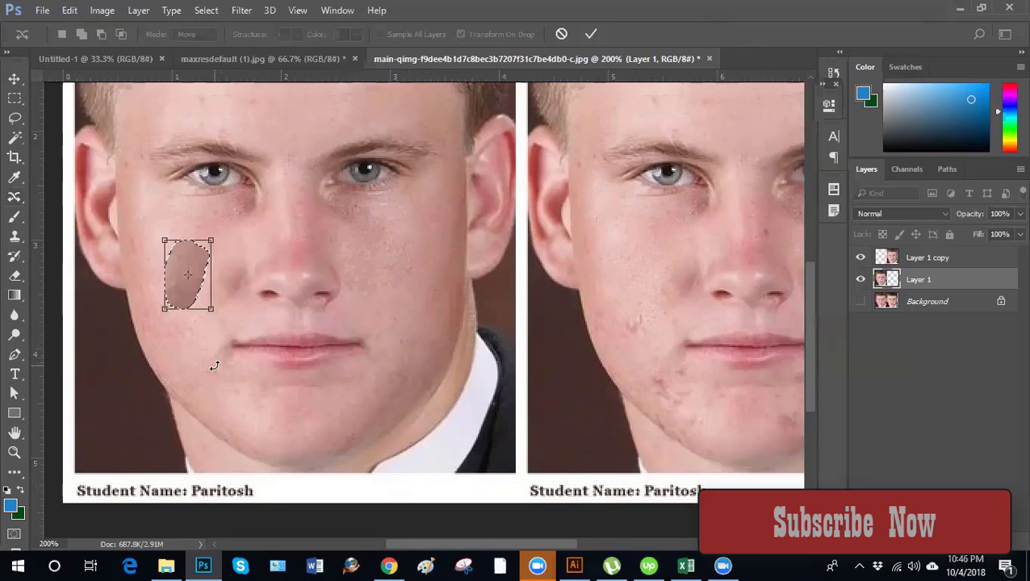
key("Return")
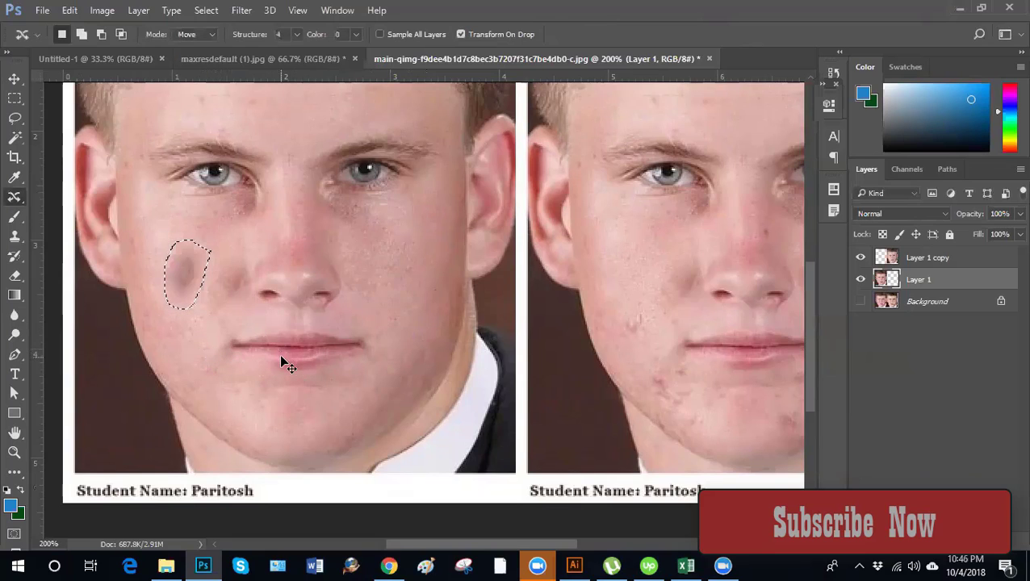
key("ctrl+d")
Undo the content-aware move between the cheeks and clear the selection on the lower cheek
key("ctrl+alt+z")
key("ctrl+alt+z")
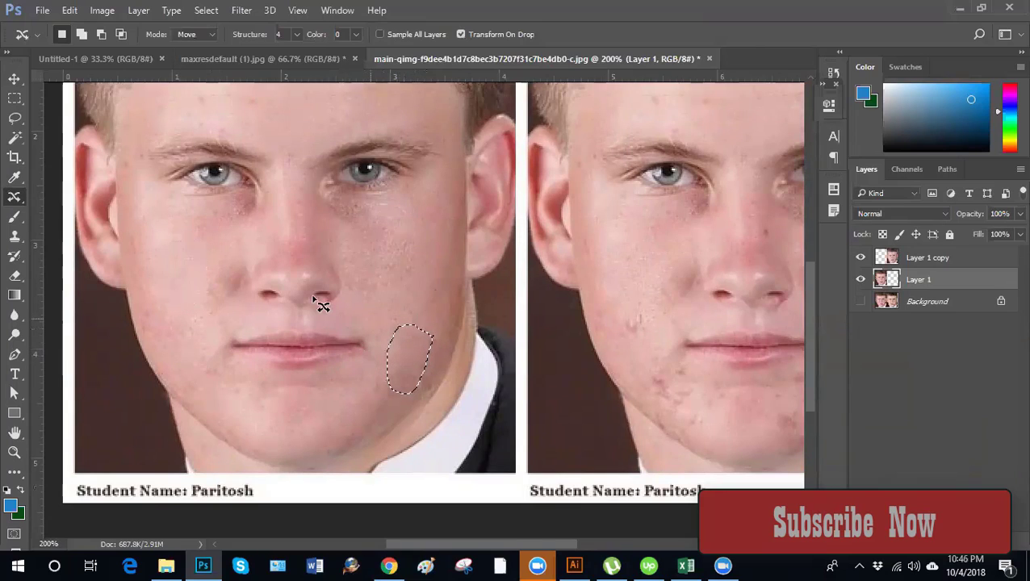
key("ctrl+d")
Activate the Red Eye tool in place of the Content-Aware Move tool
right_click(13, 200)
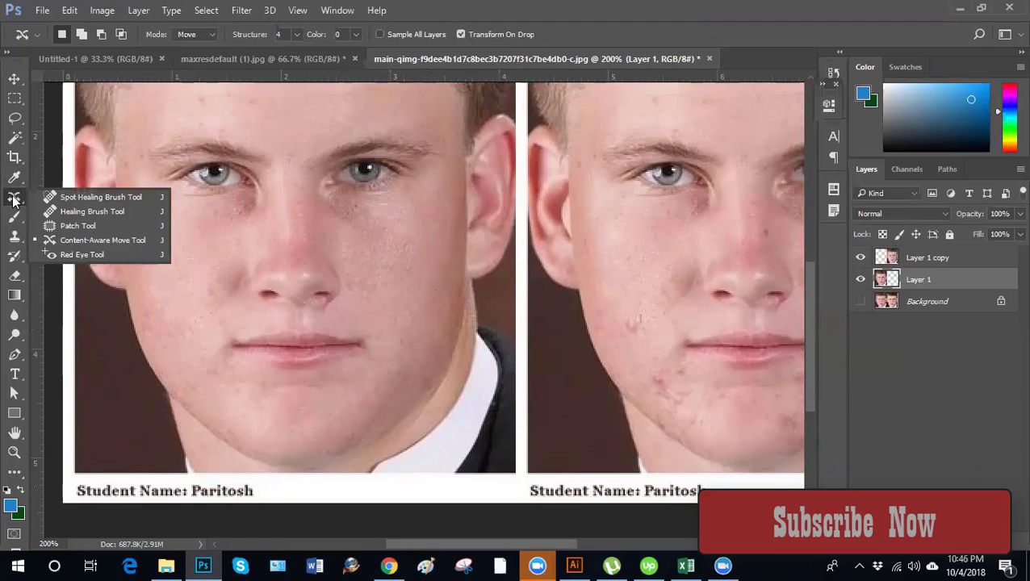
left_click(88, 255)
left_click(10, 201)
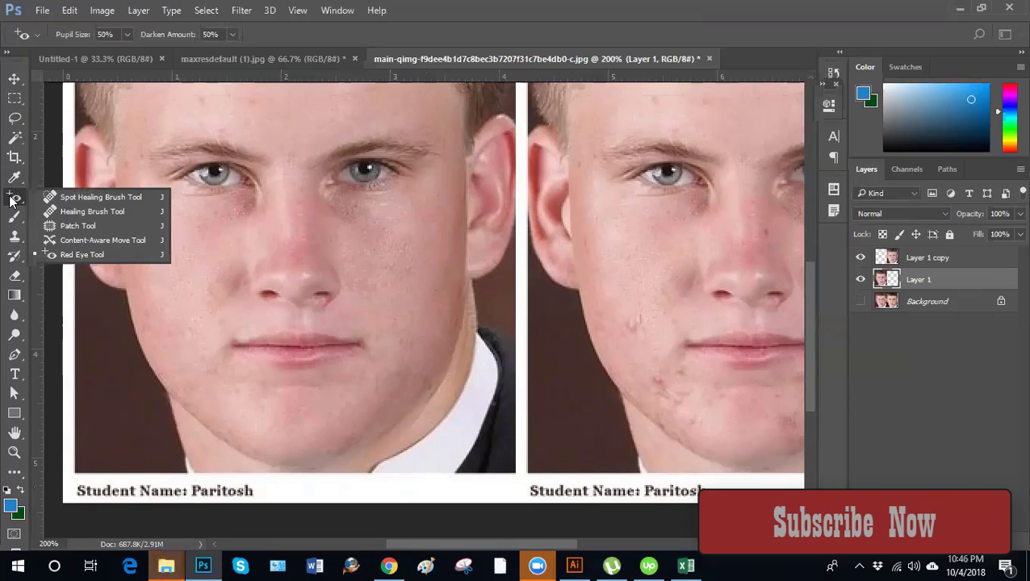
Switch to Chrome and search Google Images for "red eye" in a new tab
left_click(390, 565)
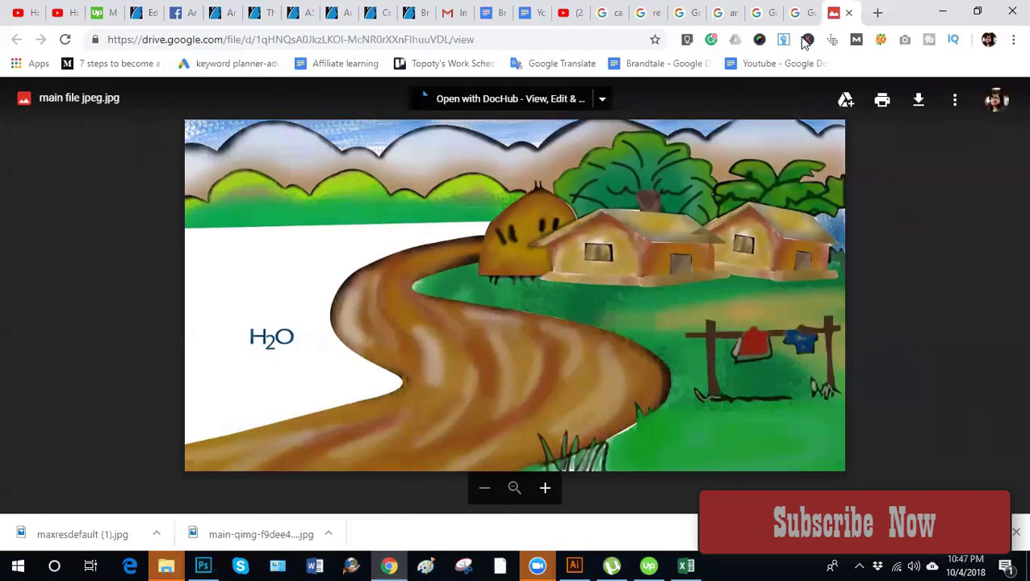
left_click(878, 14)
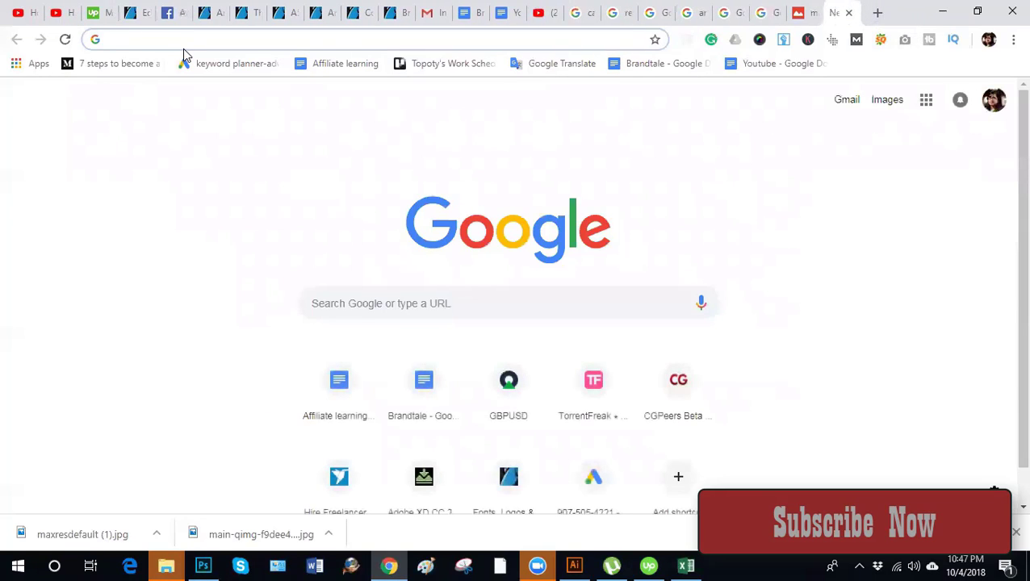
type("red ")
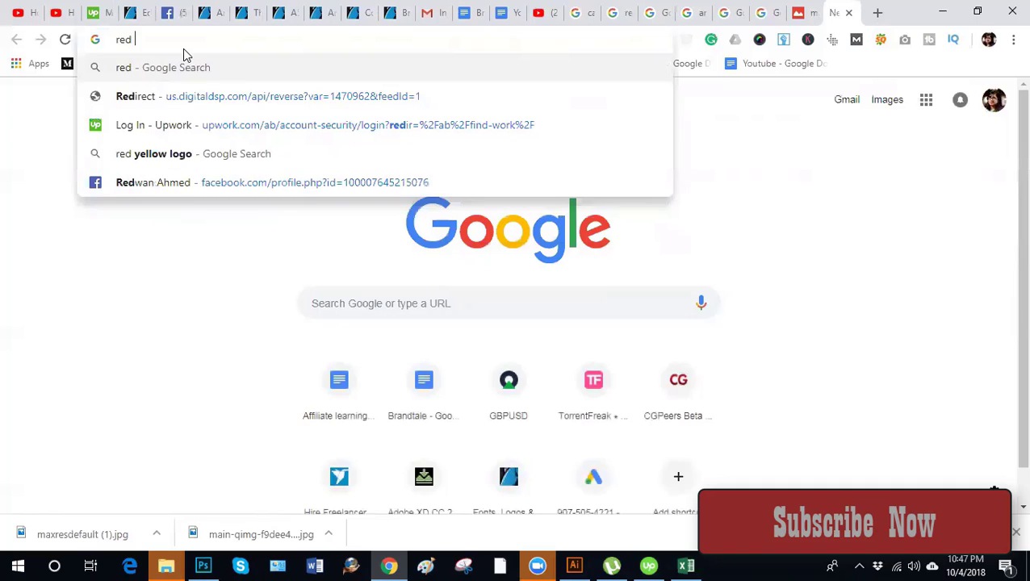
type("eye")
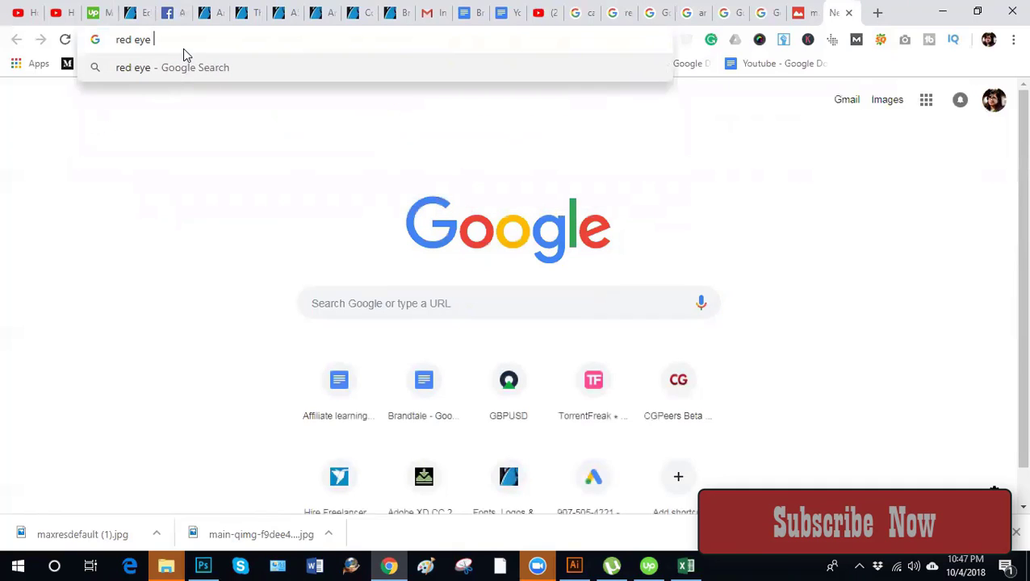
key("Return")
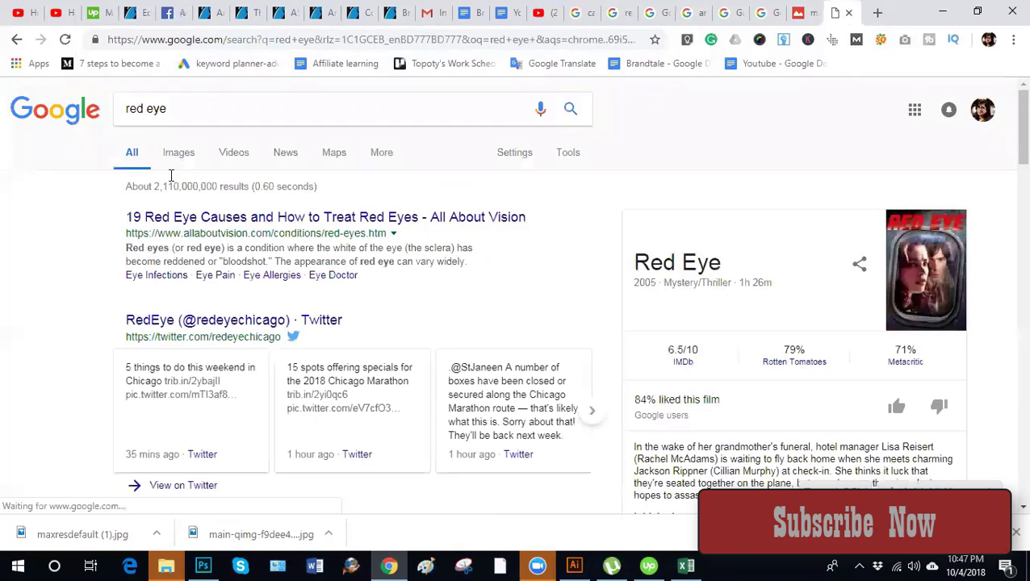
left_click(183, 160)
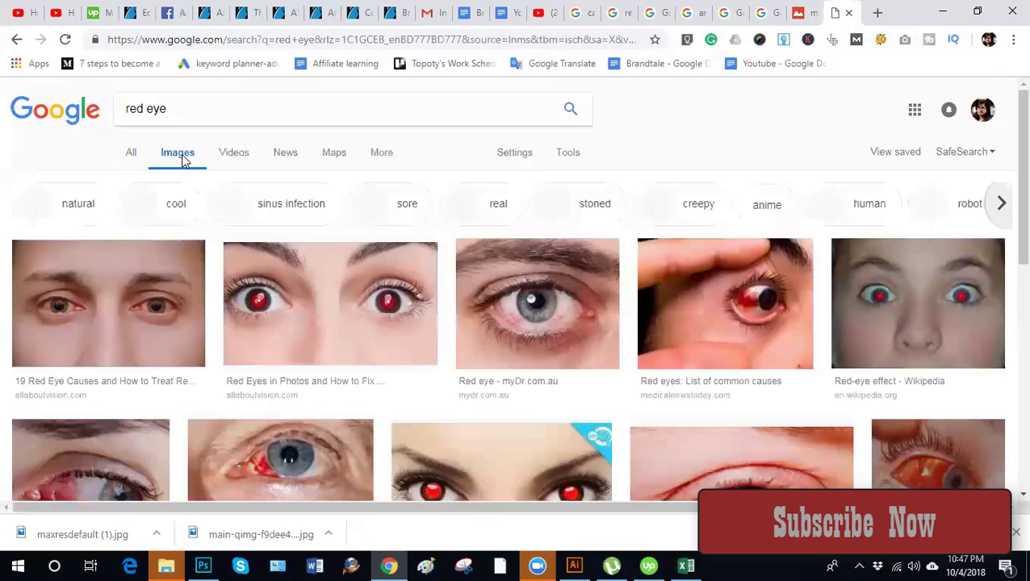
Copy the 1200 × 630 result picture showing two wide-open eyes with red pupils
scroll(477, 295, "down", 1)
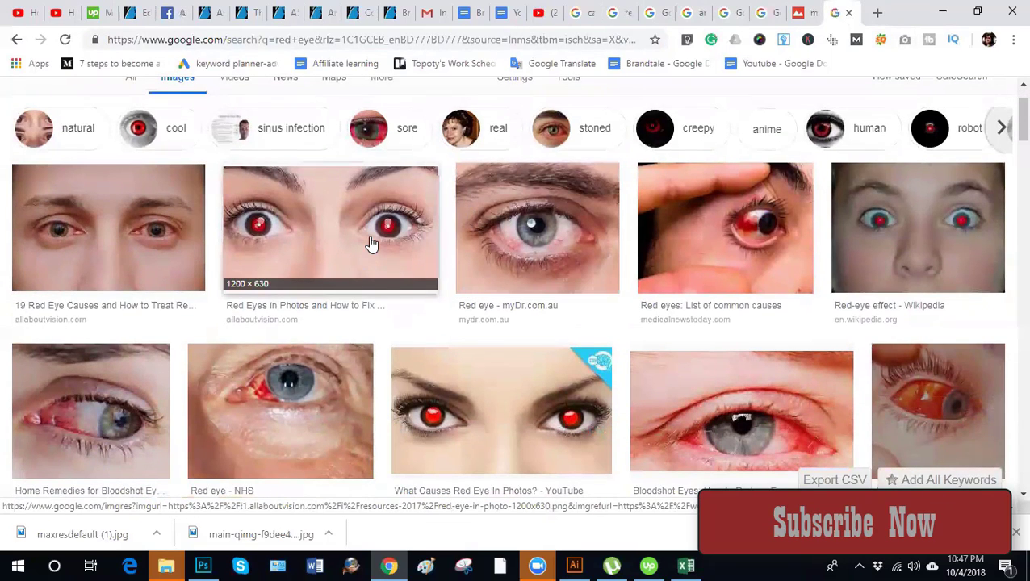
right_click(372, 243)
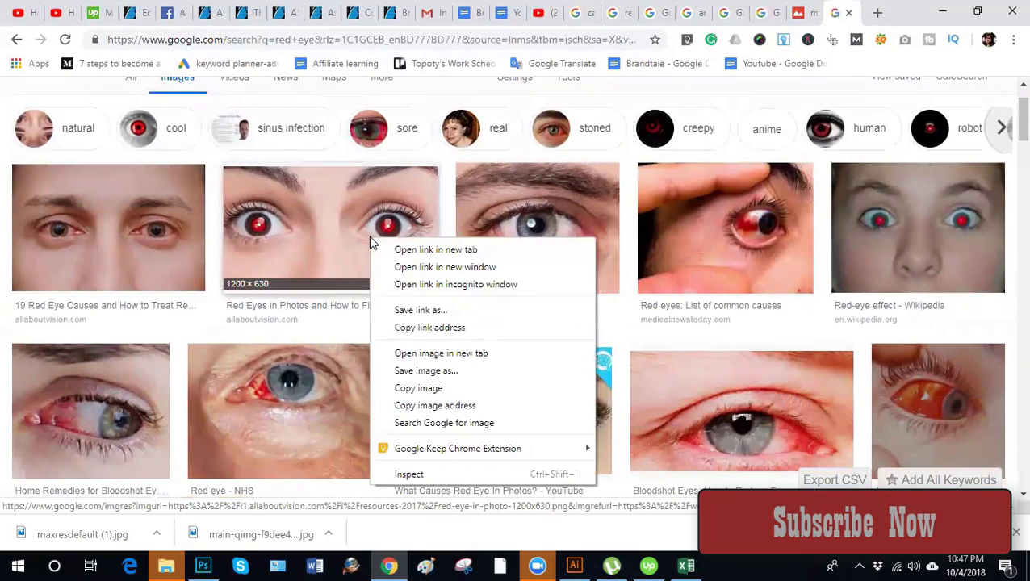
left_click(428, 388)
Switch to Photoshop, create a new 310 x 163 px document from the Clipboard preset, and paste the copied picture
left_click(203, 566)
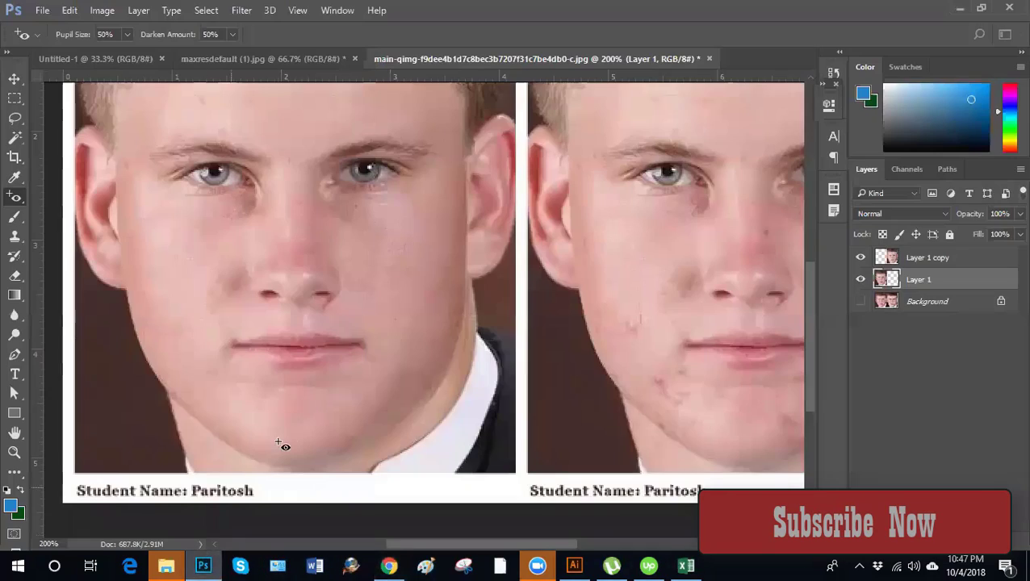
left_click(42, 10)
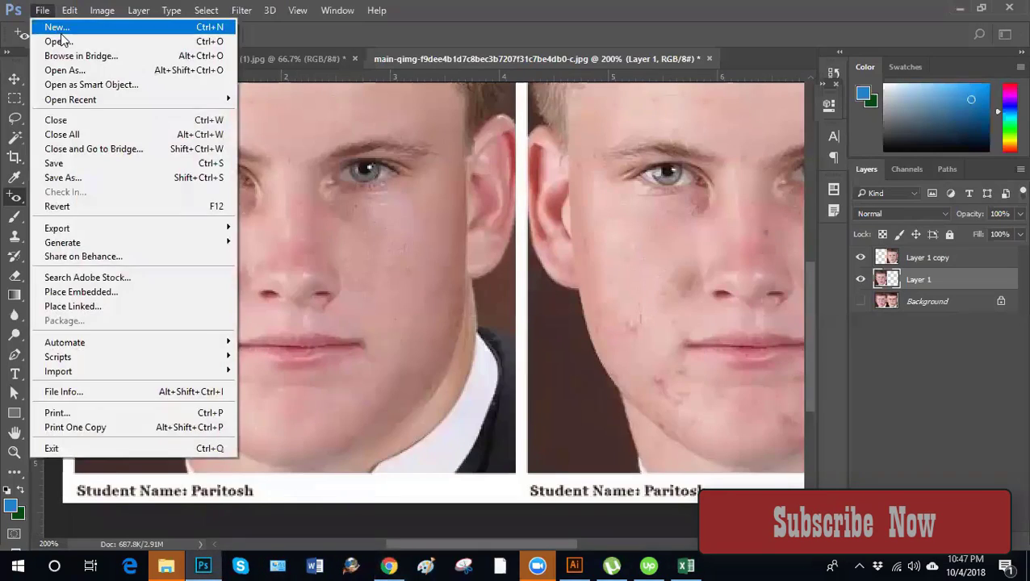
left_click(49, 25)
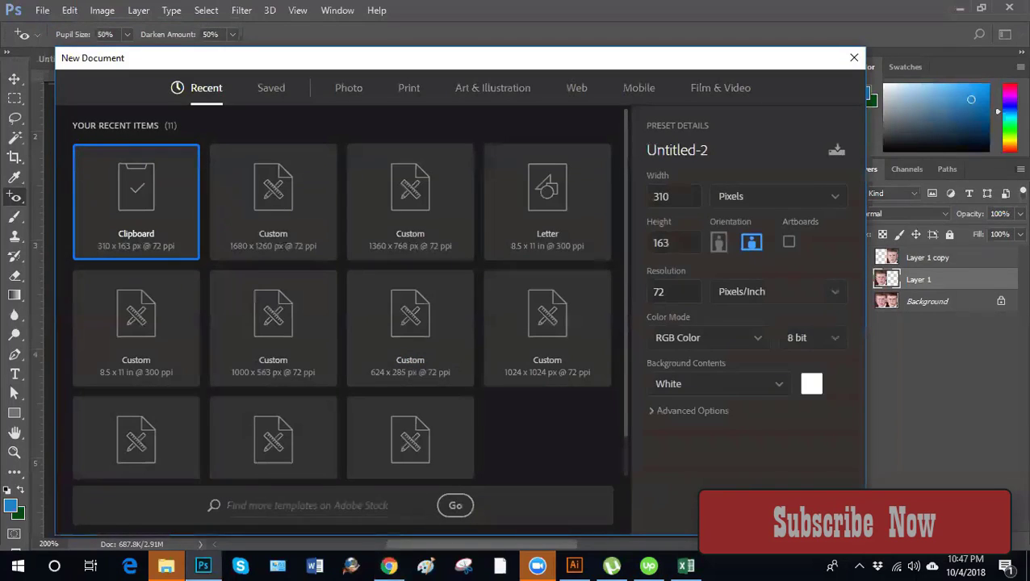
key("Return")
key("ctrl+v")
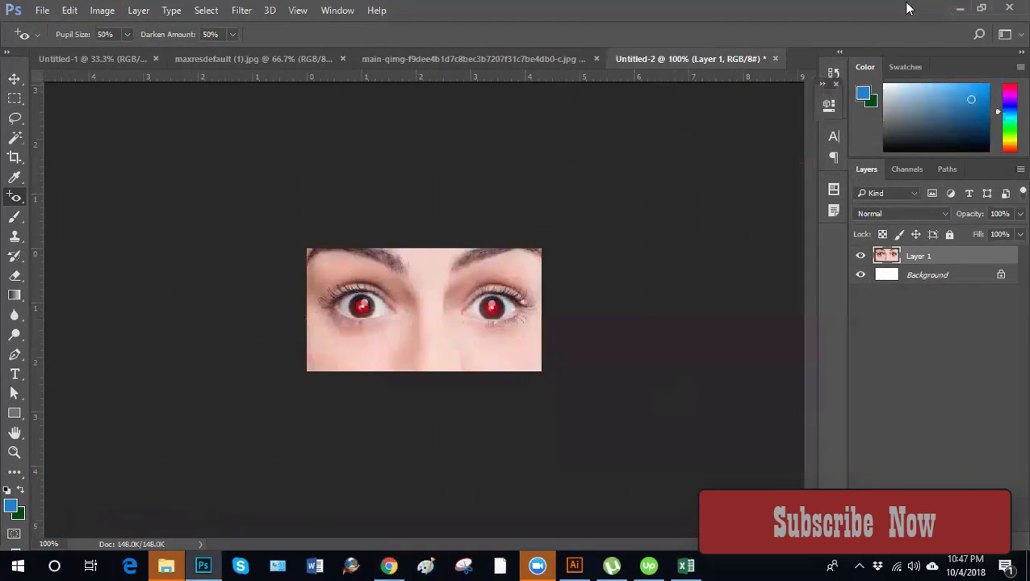
Return to the Chrome image results and copy the 748 × 500 picture of a single bloodshot eye
left_click(960, 8)
right_click(530, 231)
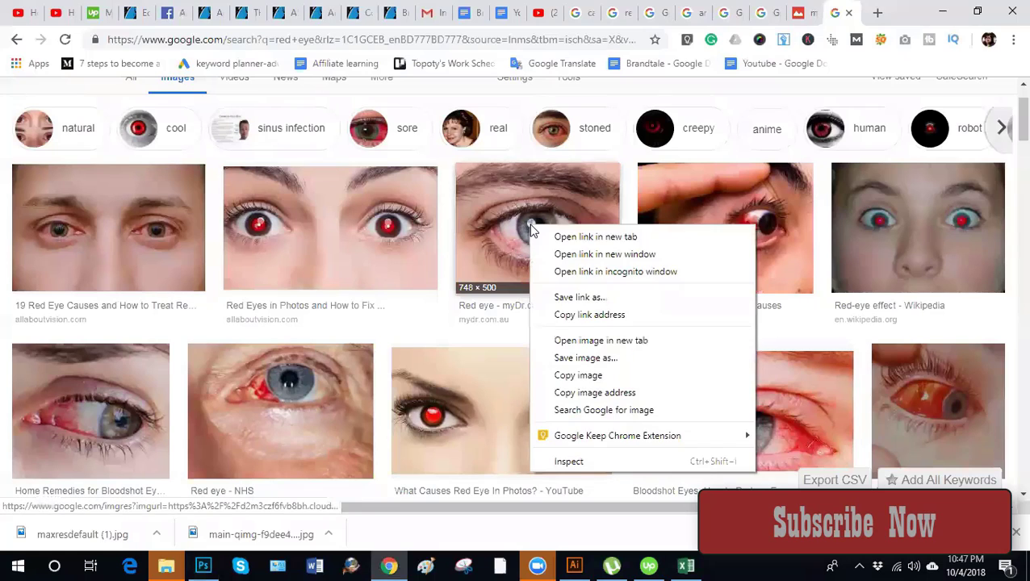
left_click(578, 375)
Switch to Photoshop, create a new 275 x 183 px document from the Clipboard preset, and paste the bloodshot eye picture
left_click(203, 567)
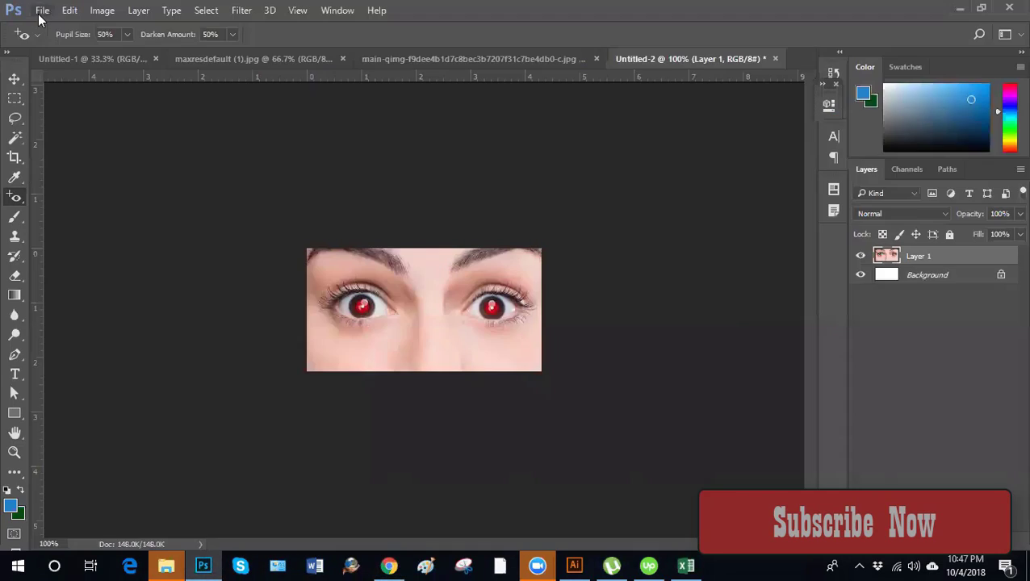
left_click(42, 10)
left_click(53, 25)
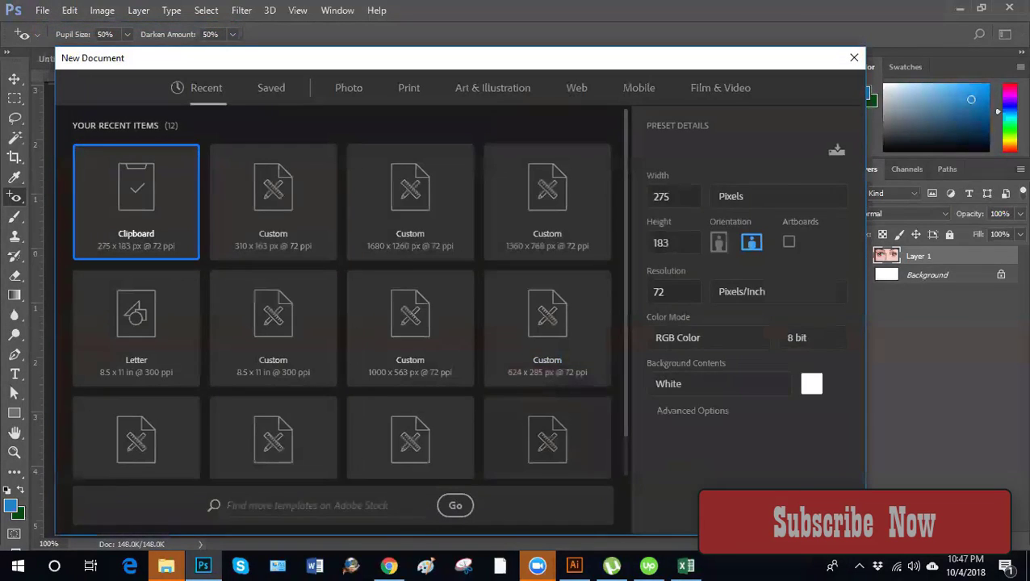
key("Return")
key("ctrl+v")
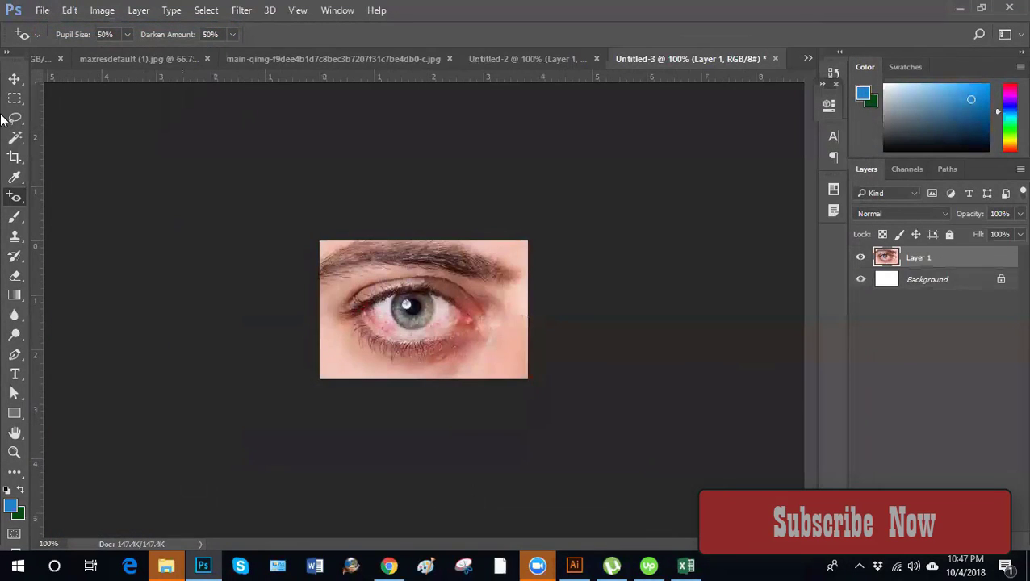
left_click(389, 566)
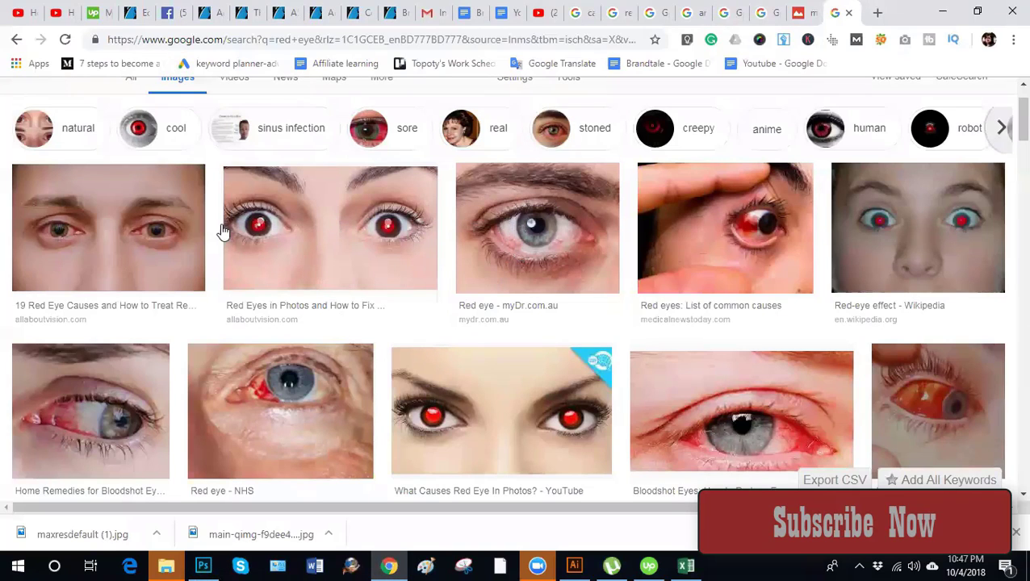
left_click(942, 11)
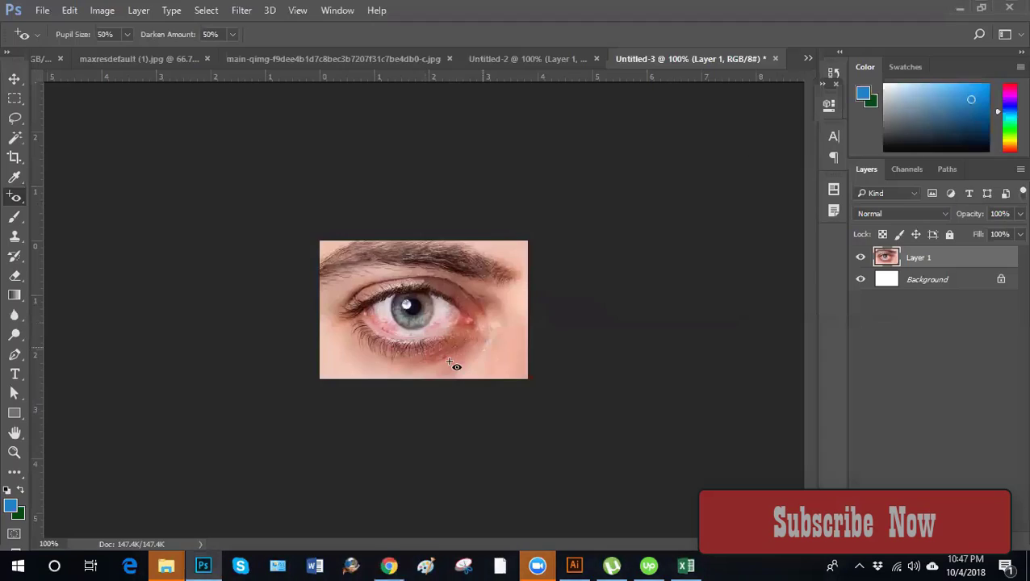
Remove the red from both pupils in Untitled-2 with the Red Eye tool at 50% pupil size and 50% darken amount
left_click(502, 56)
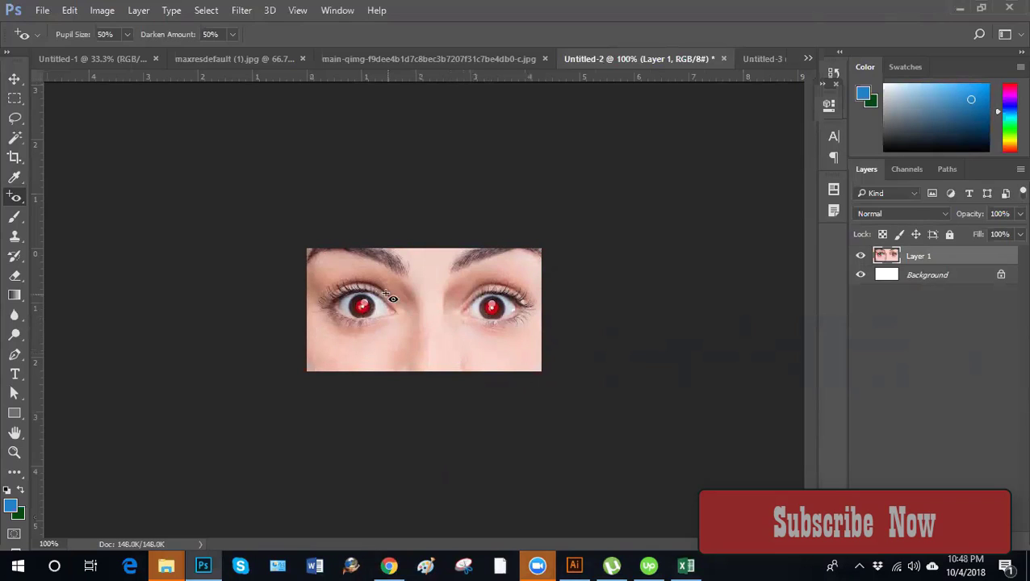
key("ctrl+plus")
key("ctrl+plus")
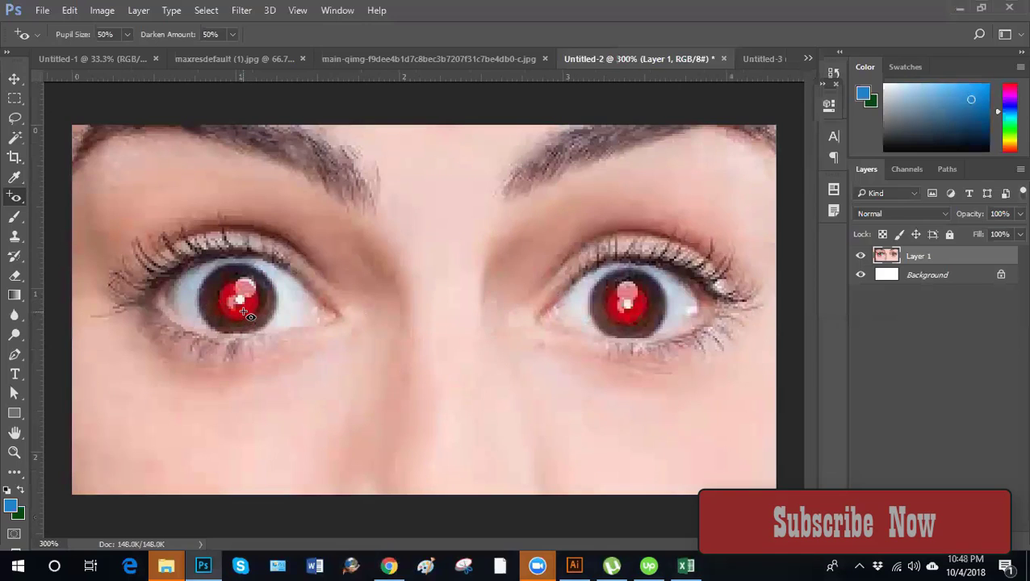
key("ctrl+minus")
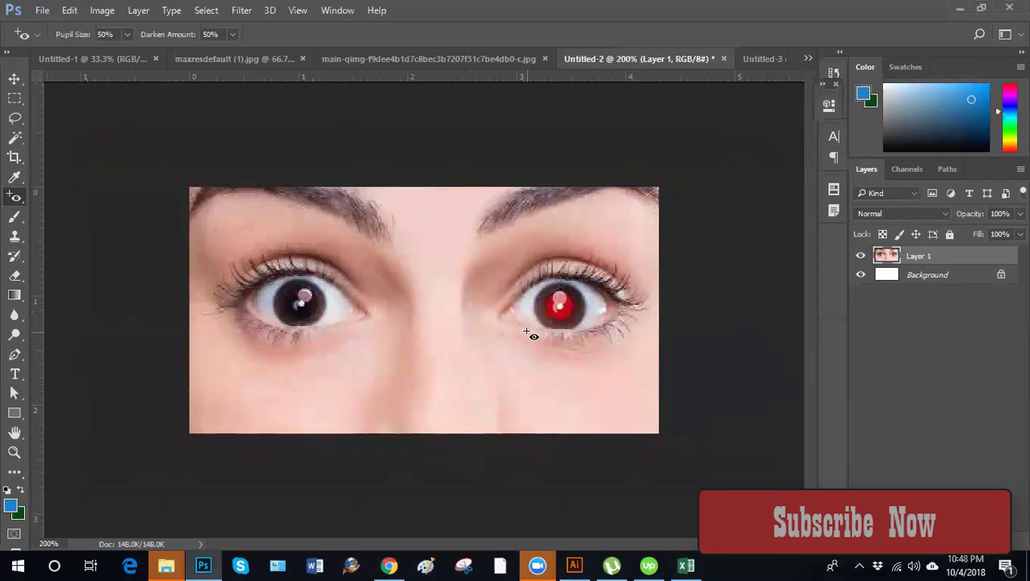
left_click(562, 305)
key("ctrl+minus")
key("ctrl+minus")
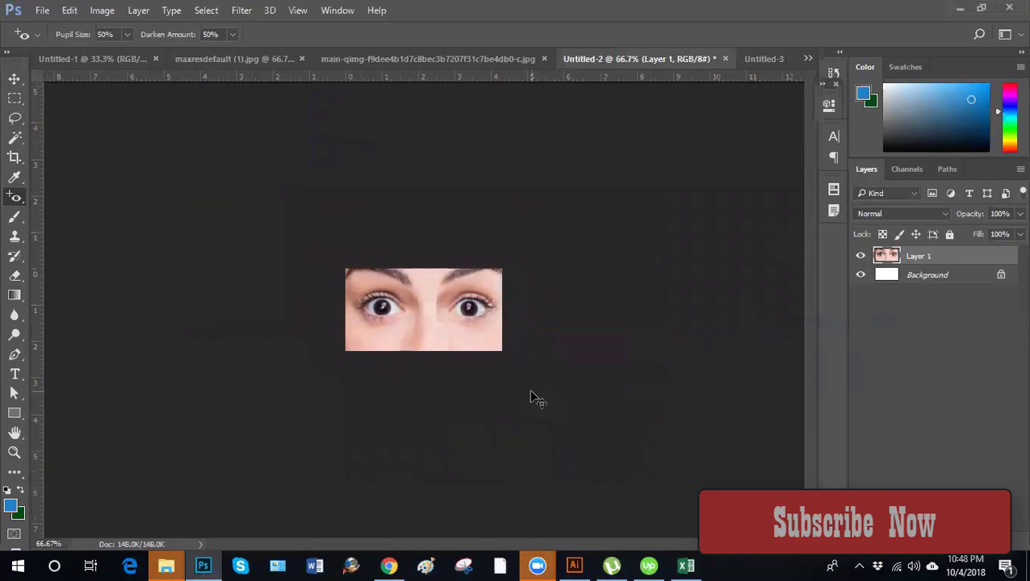
key("ctrl+plus")
key("ctrl+plus")
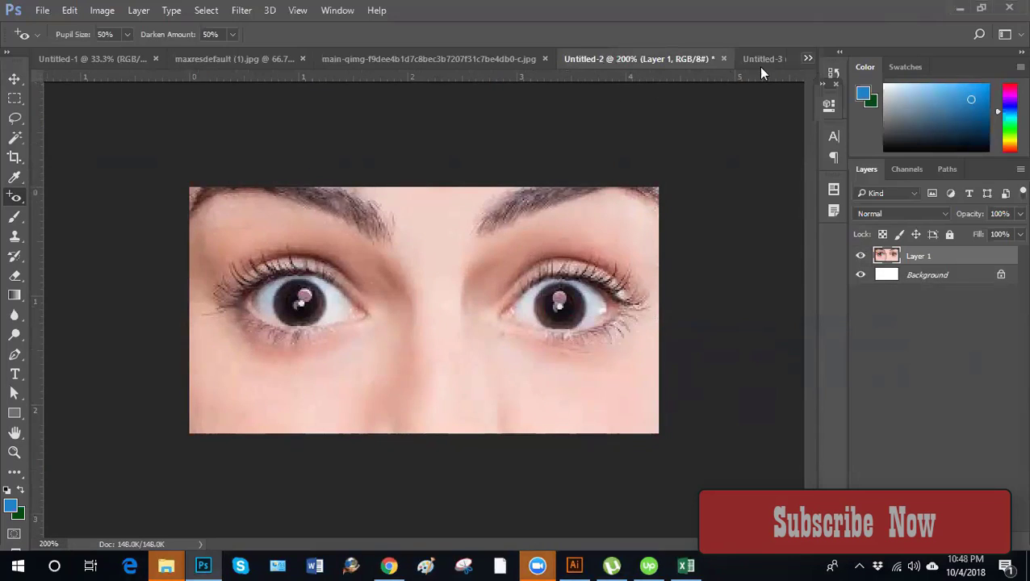
Try the Red Eye tool on the bloodshot eye in Untitled-3, and undo the correction
left_click(751, 59)
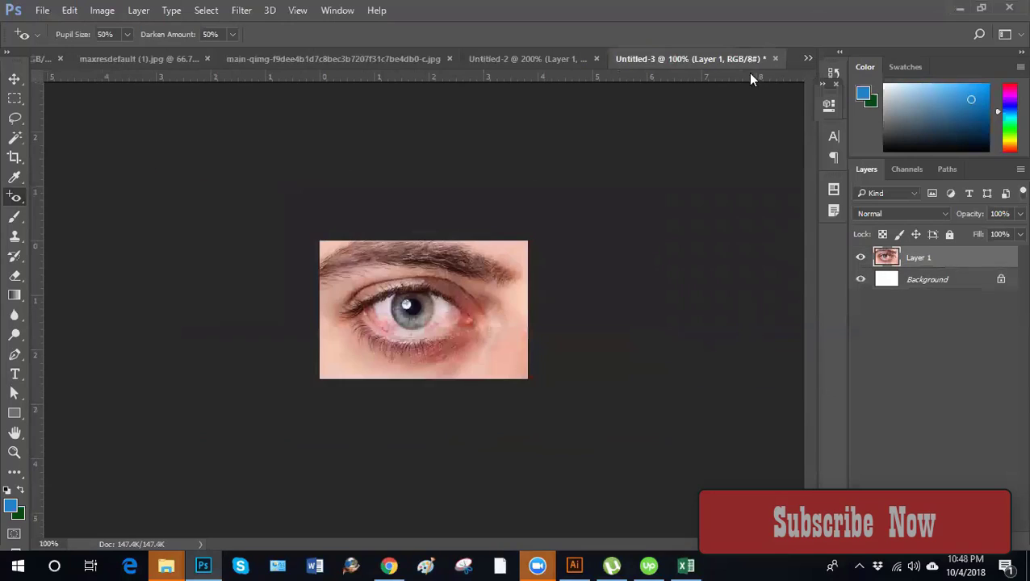
left_click(412, 325)
left_click(413, 326)
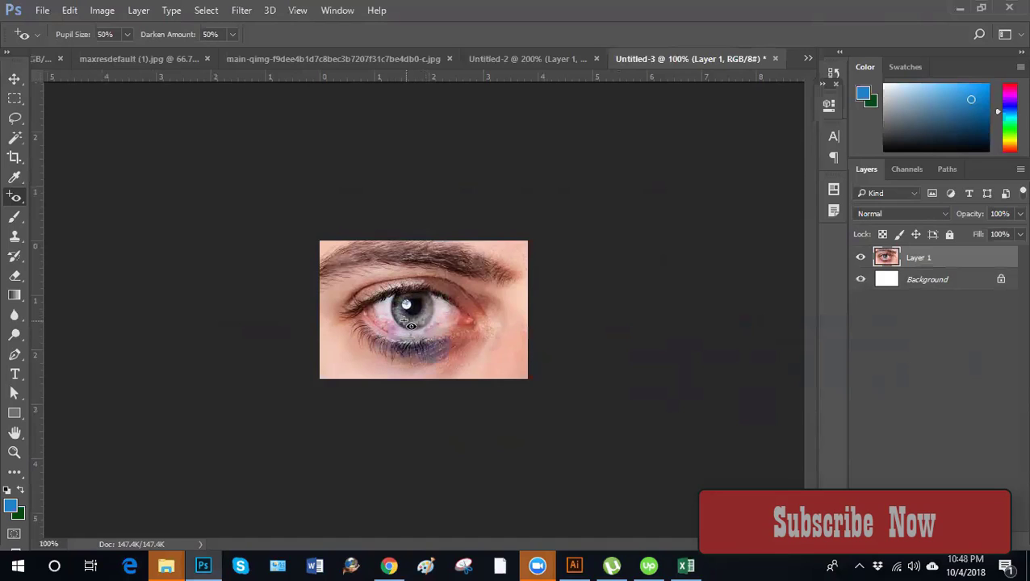
key("ctrl+plus")
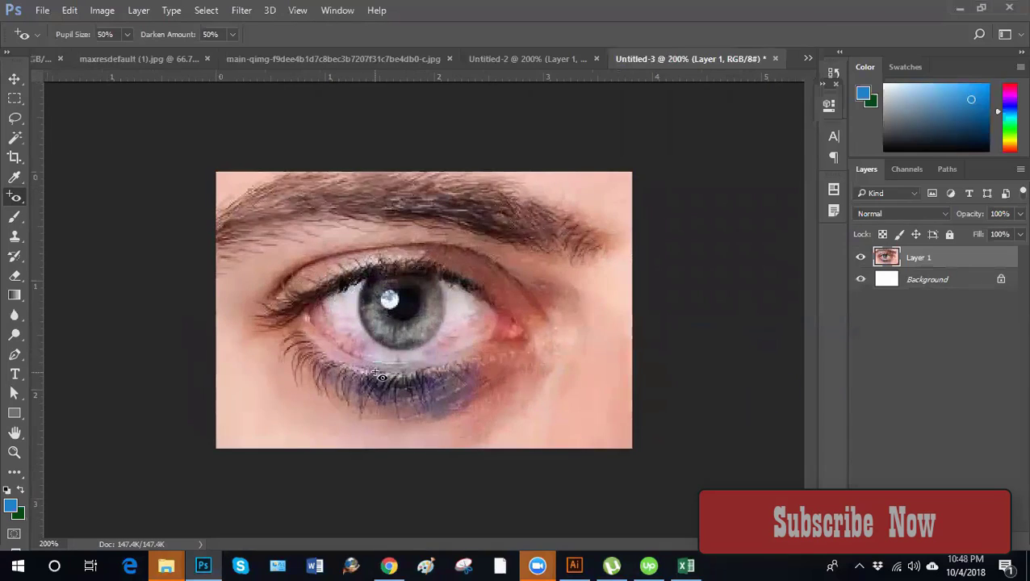
key("ctrl+minus")
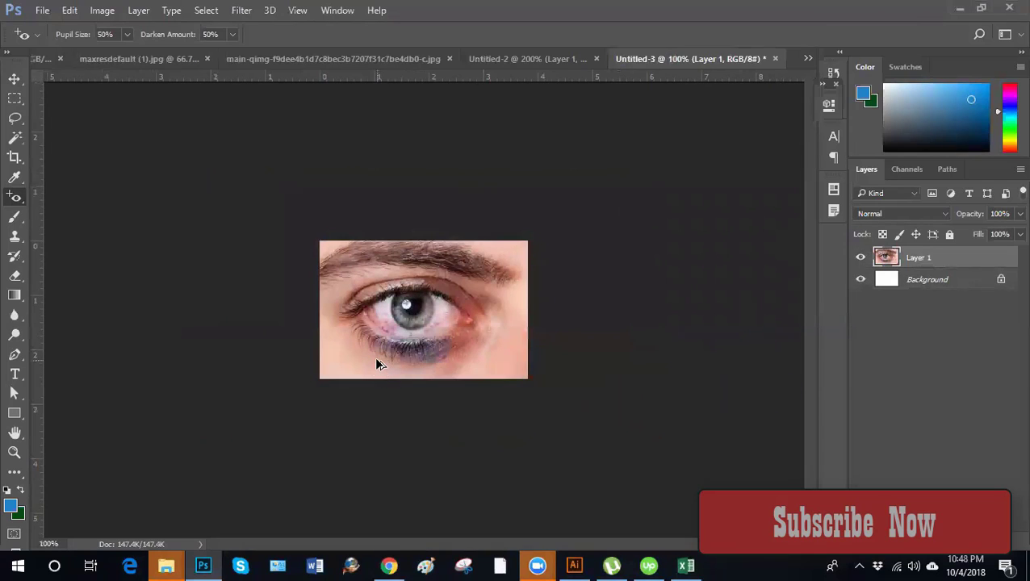
key("ctrl+z")
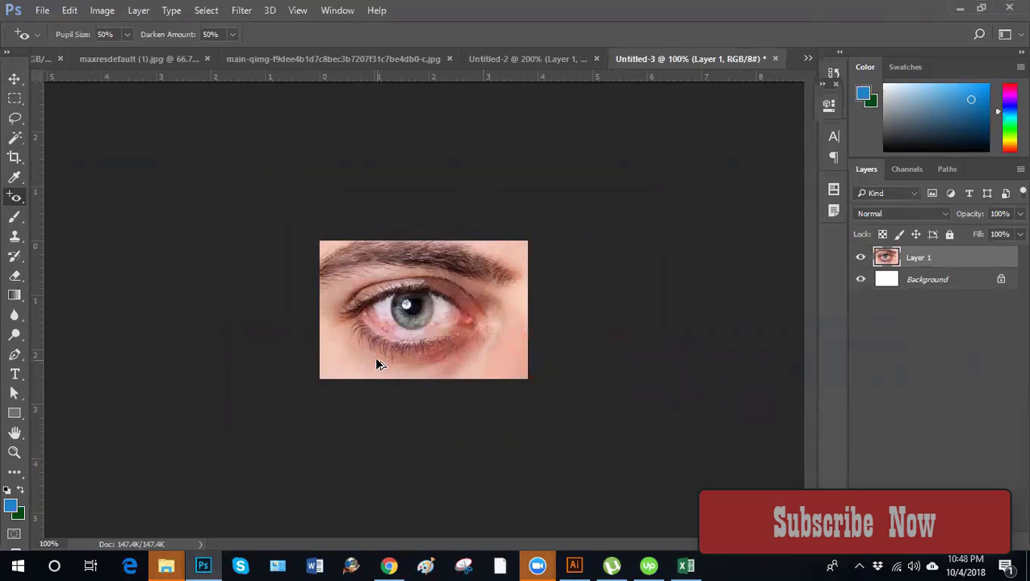
Return to the Untitled-2 document, activate the Clone Stamp tool, and deselect the active layer
left_click(527, 59)
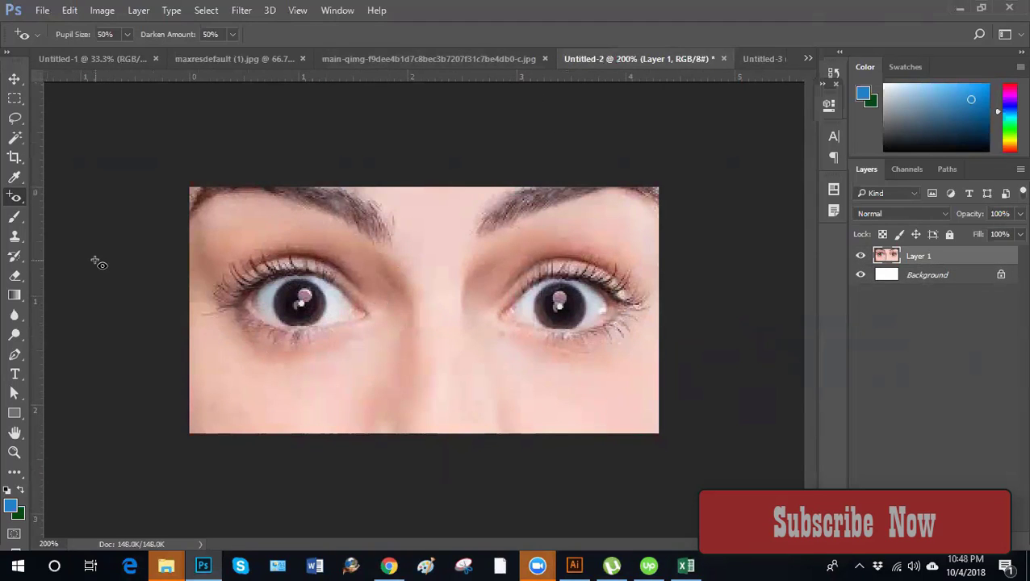
right_click(16, 197)
left_click(65, 199)
left_click(14, 218)
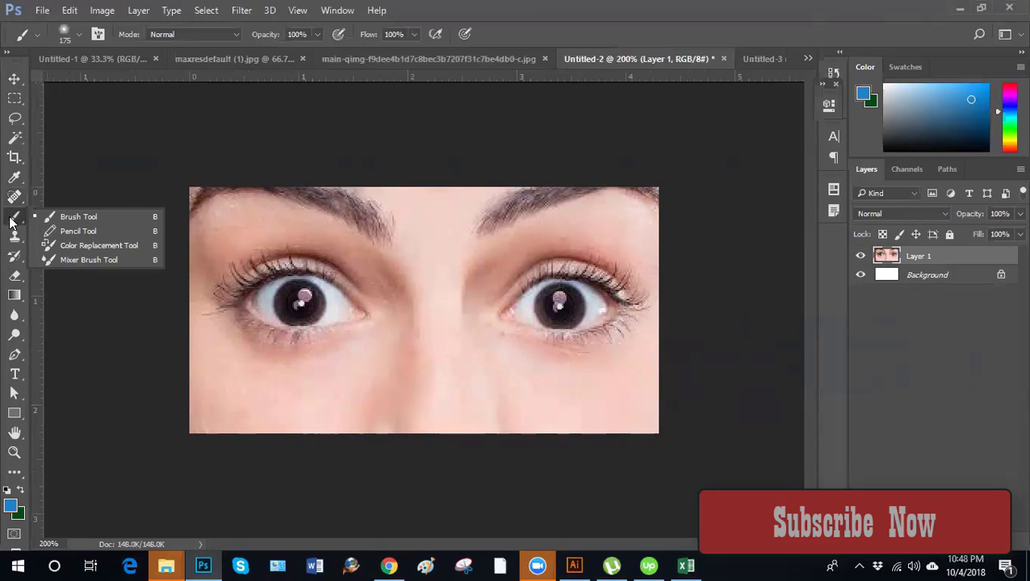
left_click(14, 235)
right_click(15, 236)
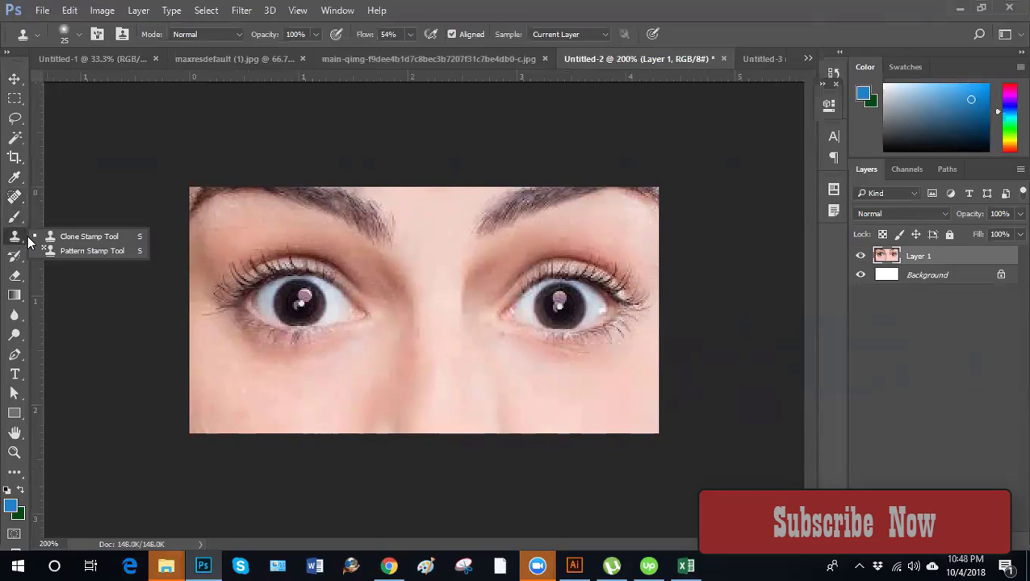
left_click(891, 351)
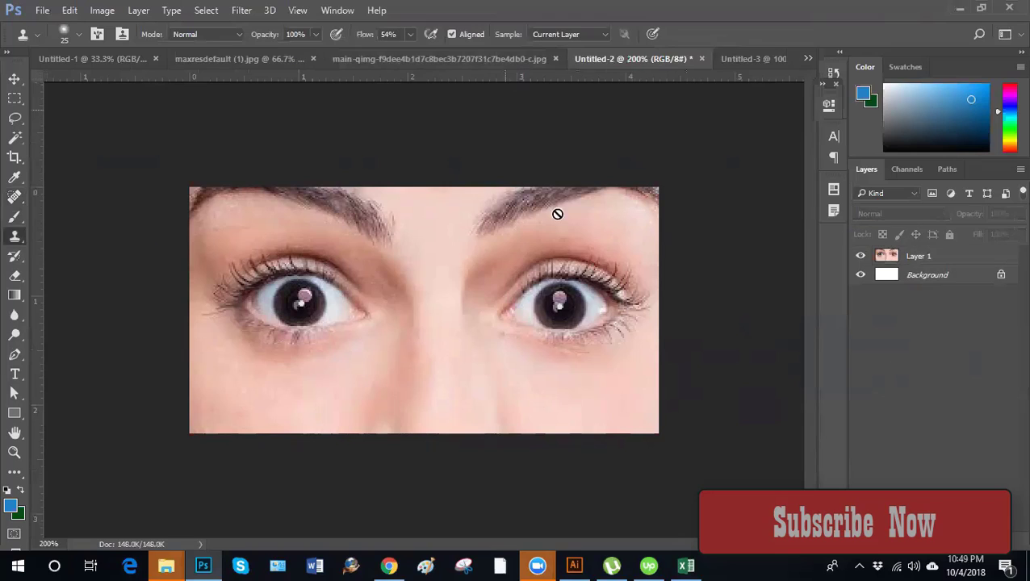
right_click(15, 237)
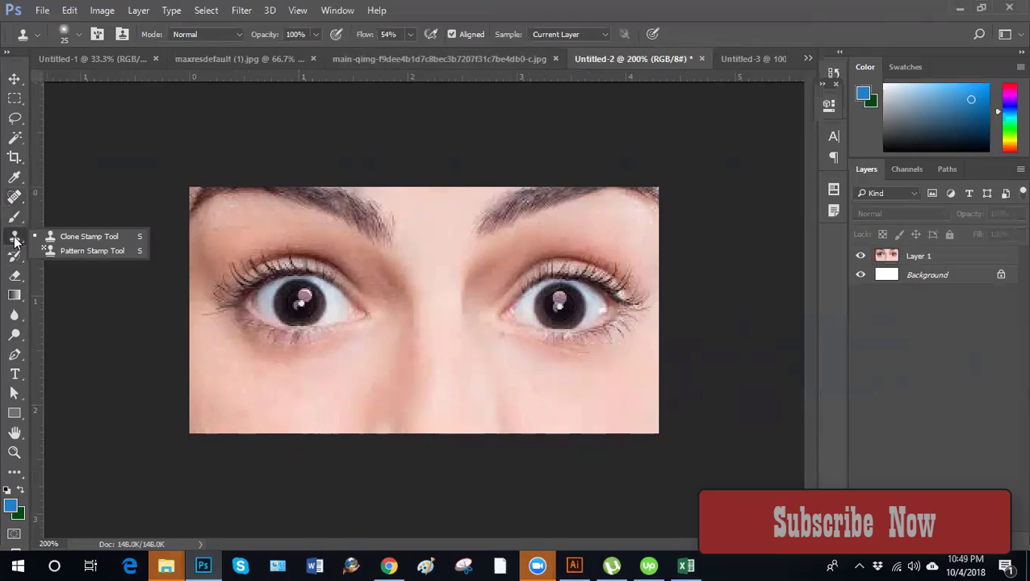
Activate the Pattern Stamp tool and choose the grey-and-black wavy camouflage-like pattern for it
left_click(102, 251)
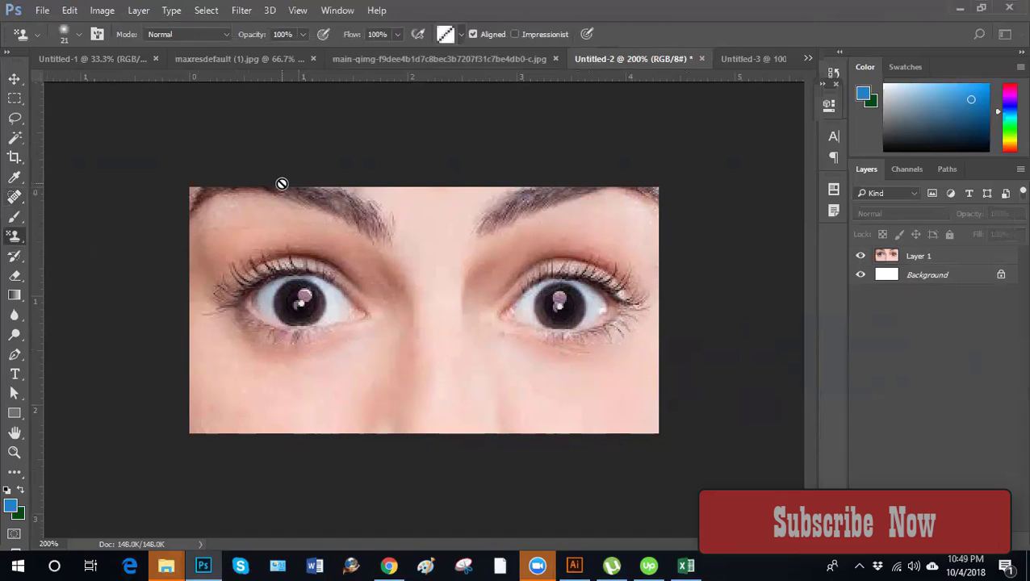
left_click(458, 35)
left_click(15, 198)
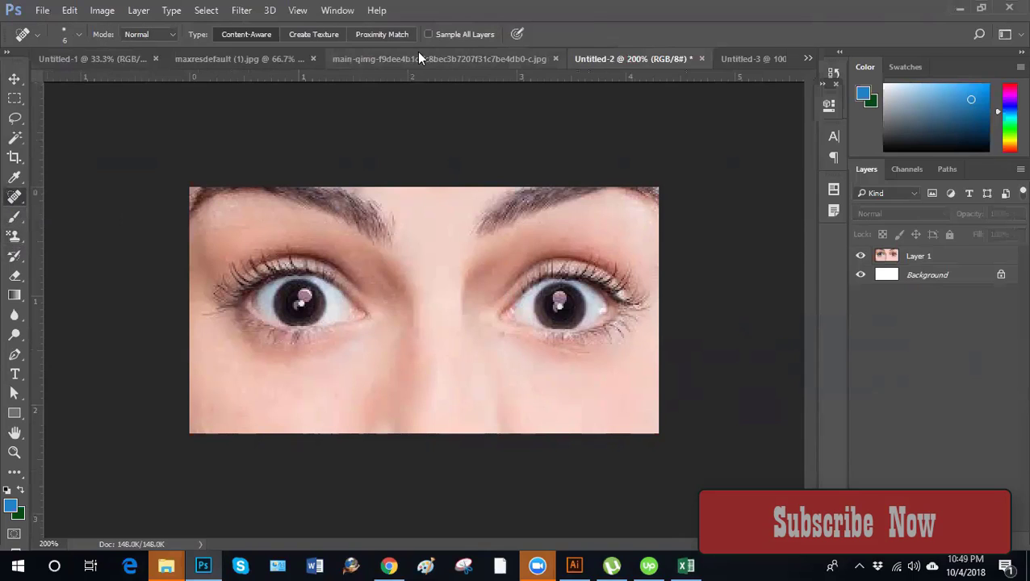
left_click(171, 35)
left_click(171, 38)
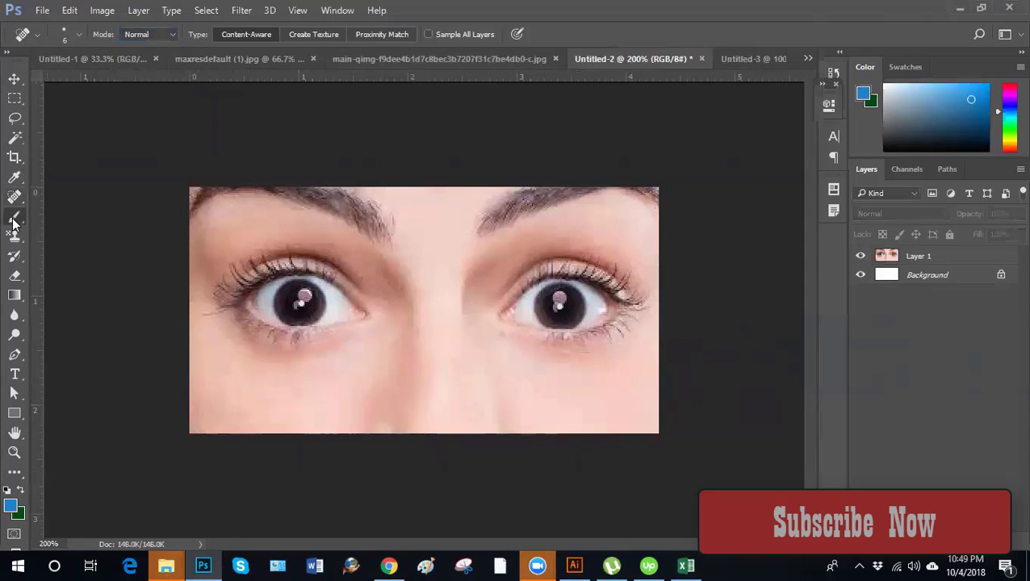
left_click(13, 224)
left_click(13, 239)
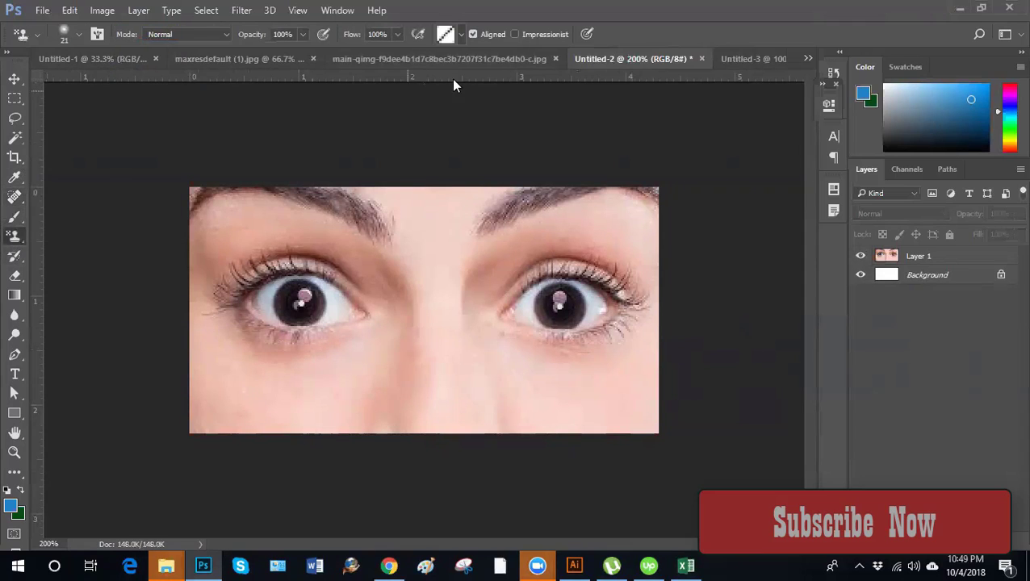
left_click(461, 35)
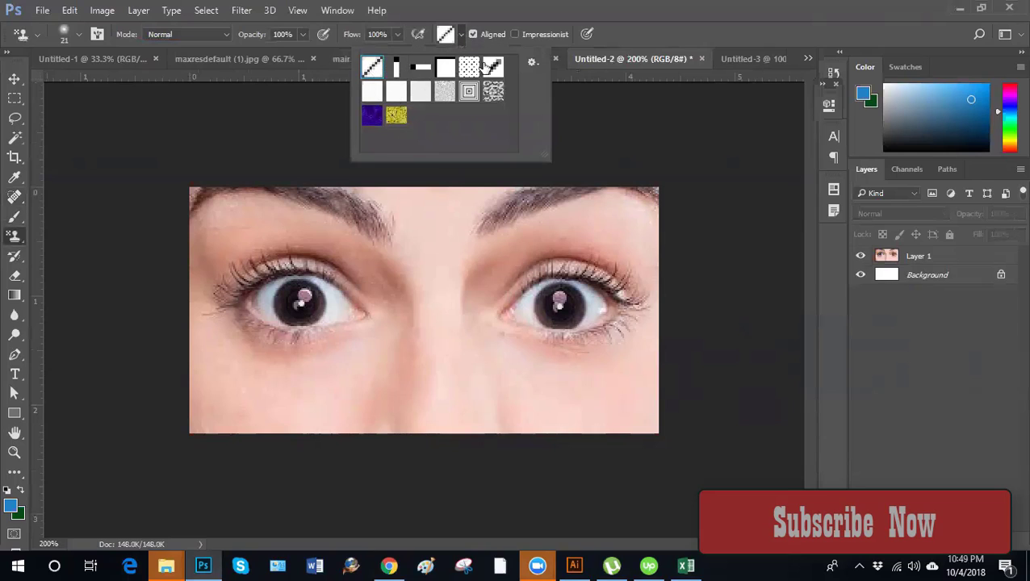
left_click(470, 68)
left_click(494, 91)
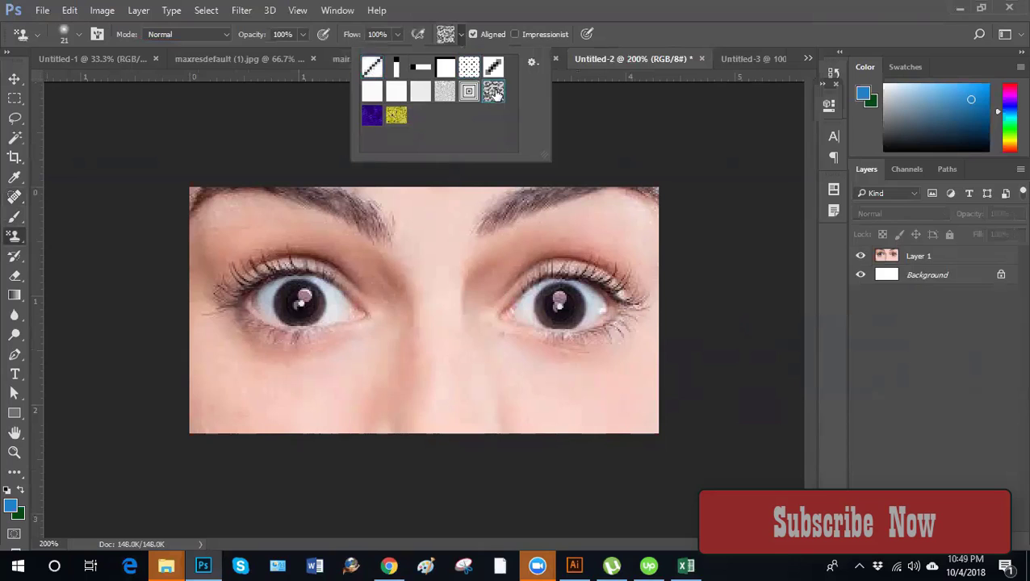
Paint the wavy pattern on the blank Untitled-1 canvas, first with a thin brush and again with a 600 px brush
left_click(248, 57)
left_click(129, 57)
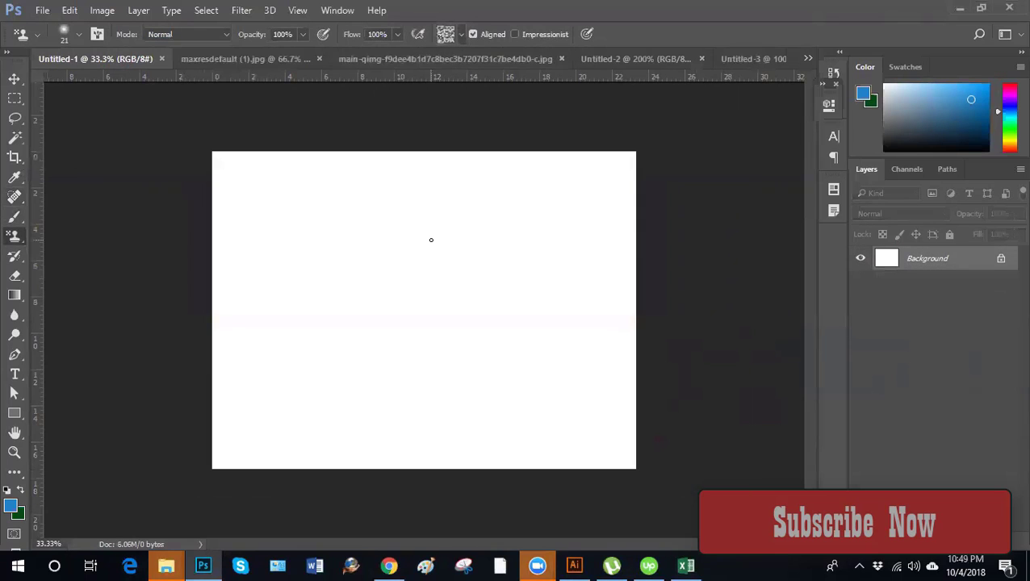
left_click_drag(359, 261, 474, 225)
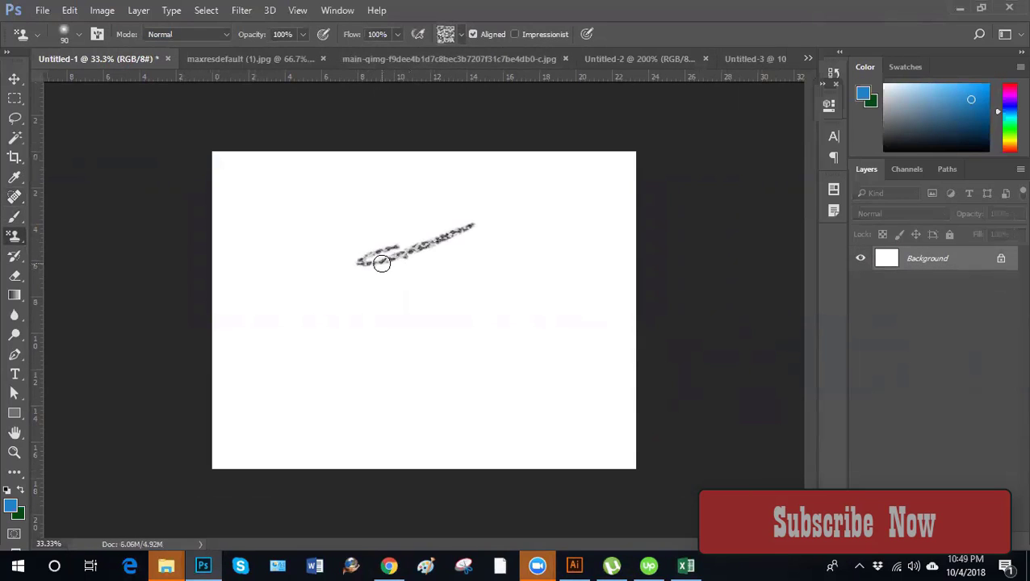
left_click(458, 36)
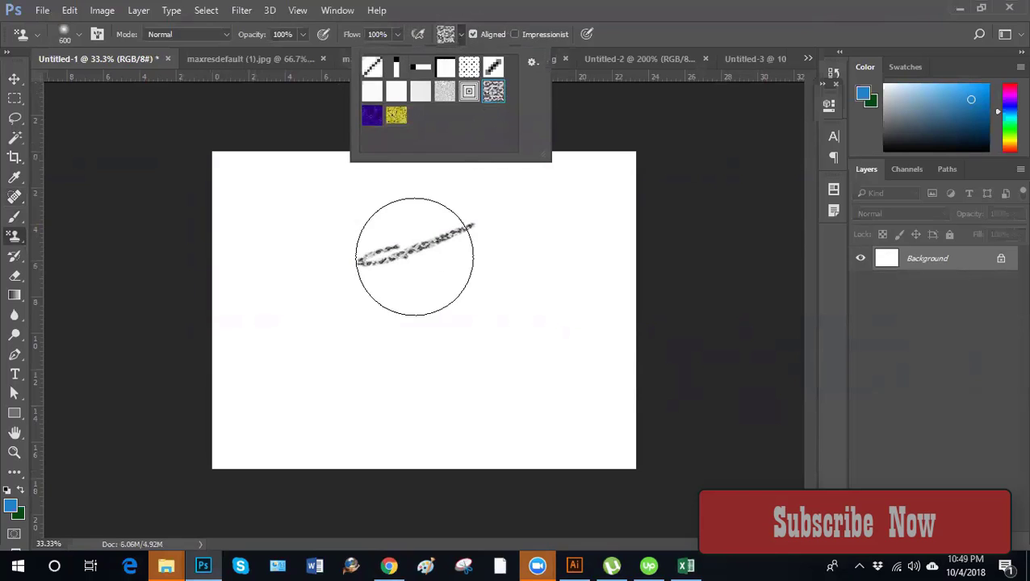
mouse_move(414, 241)
left_mouse_down()
mouse_move(402, 264)
mouse_move(502, 317)
mouse_move(488, 315)
mouse_move(681, 269)
left_mouse_up()
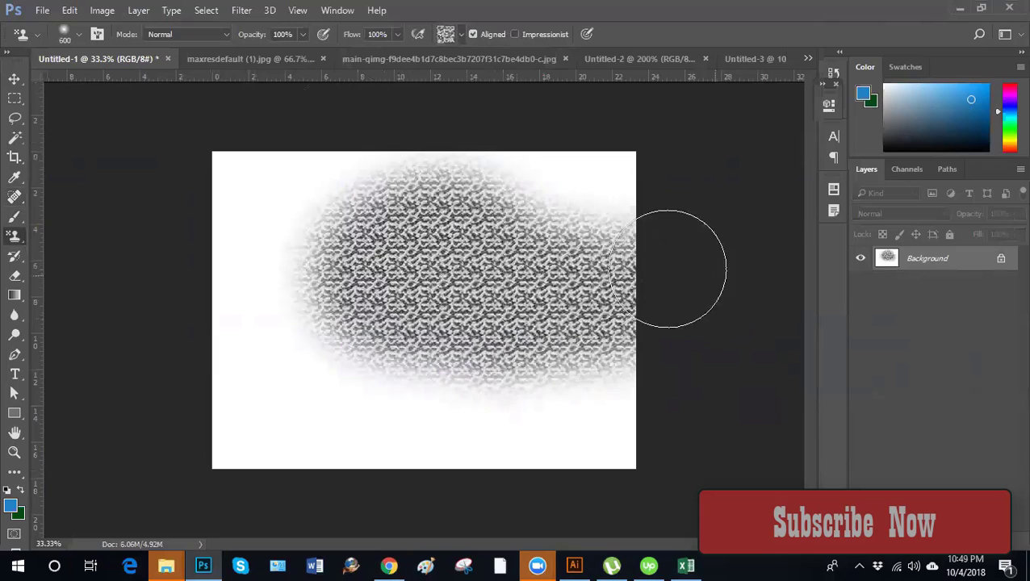
Stamp the wavy pattern at 40 px brush size over the faces in the main-qimg portrait and maxresdefault (1).jpg
left_click(446, 58)
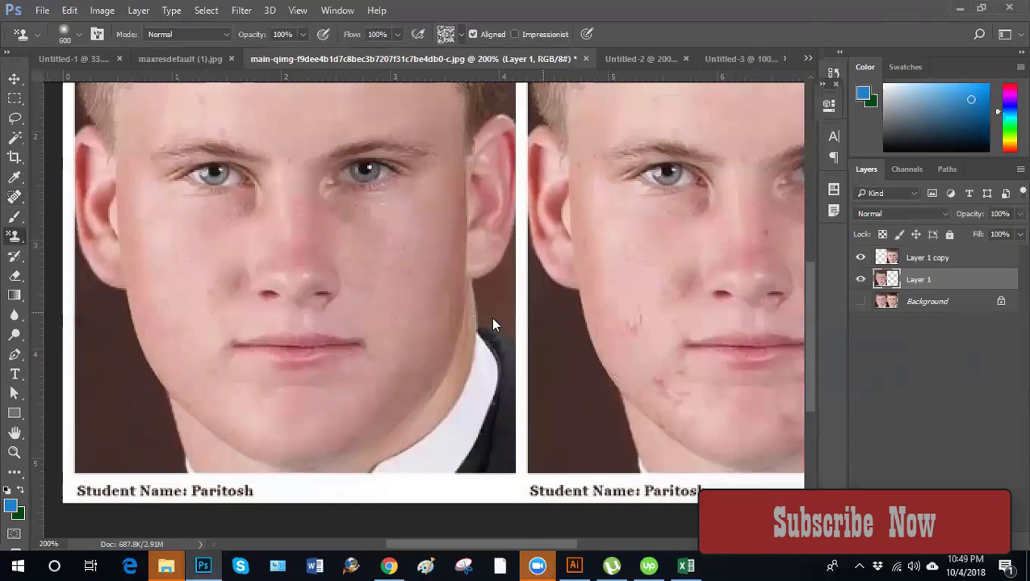
mouse_move(494, 325)
left_mouse_down()
mouse_move(329, 290)
mouse_move(304, 267)
mouse_move(303, 230)
left_mouse_up()
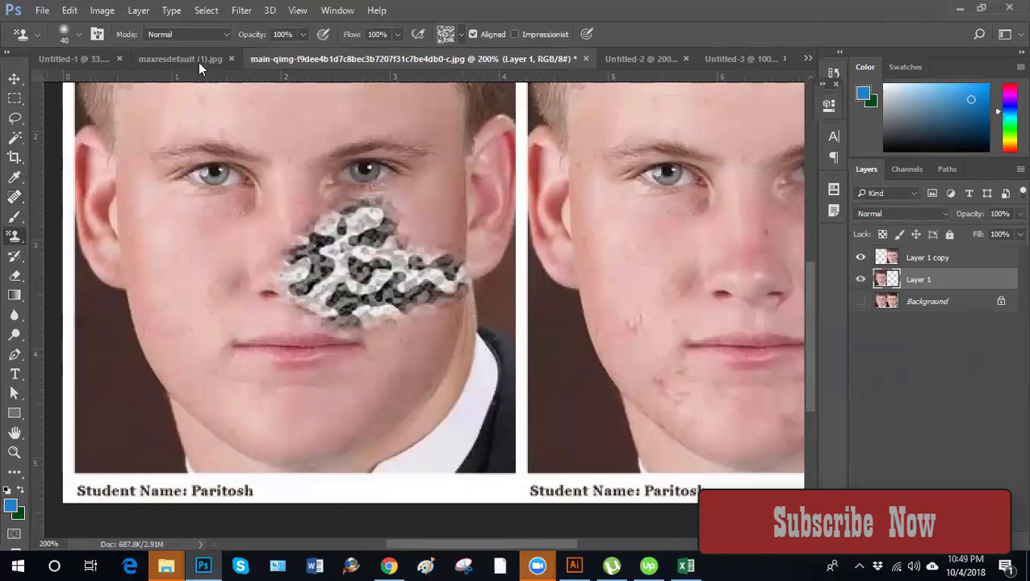
left_click(192, 60)
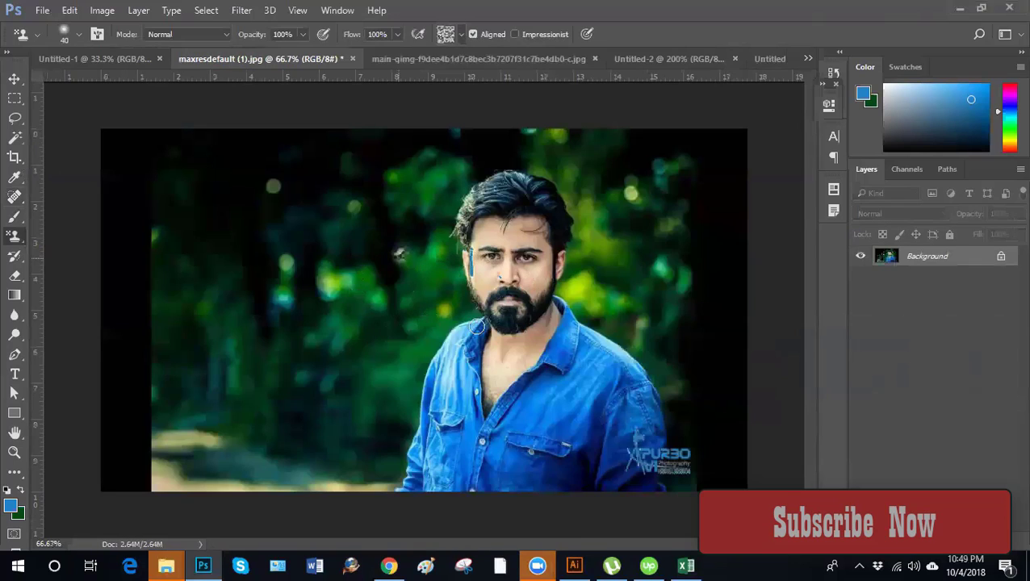
left_click_drag(478, 326, 363, 299)
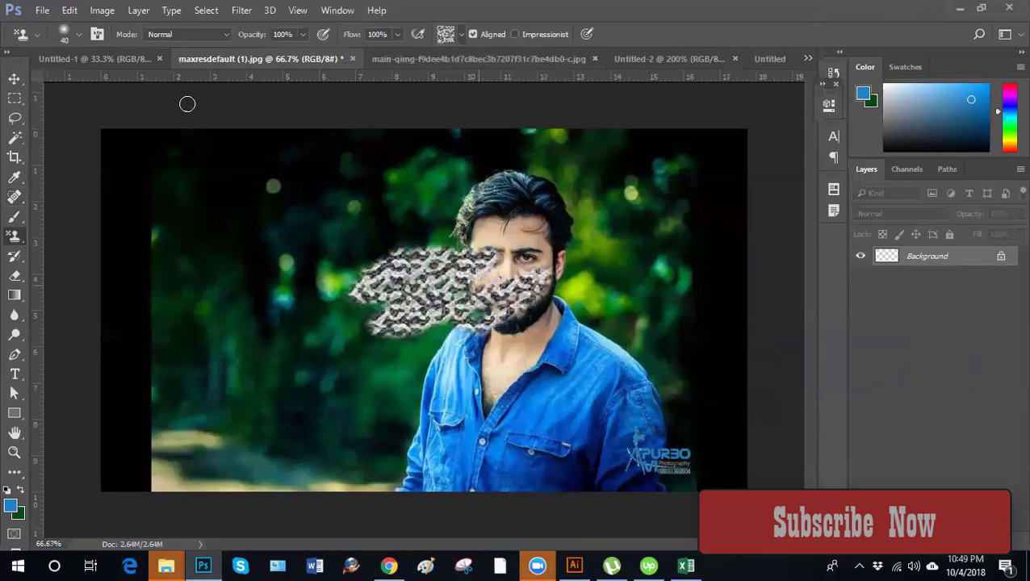
Return to Untitled-1 and look through the pattern library options, opening the pattern loading dialog and cancelling it
left_click(126, 59)
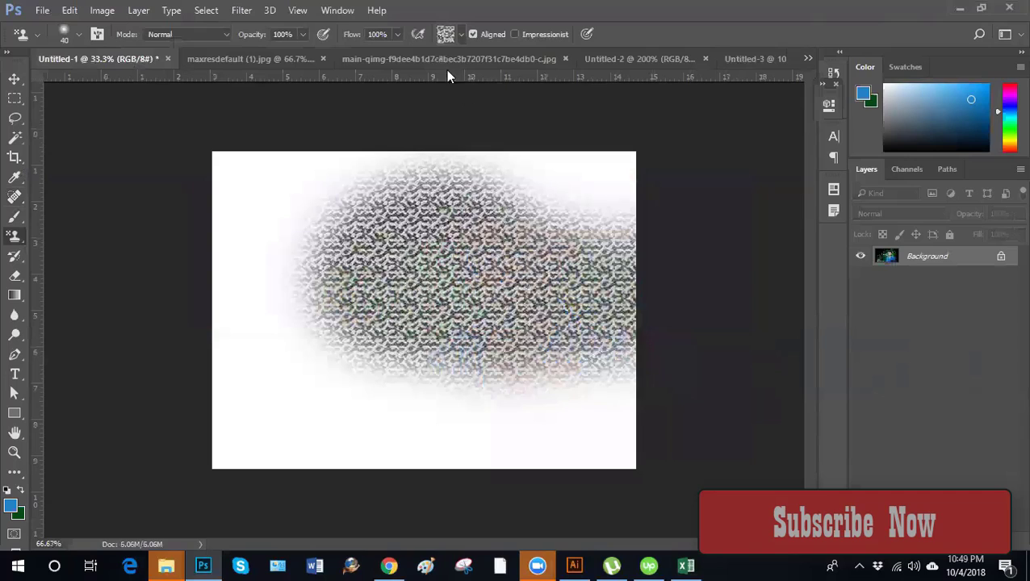
left_click(536, 63)
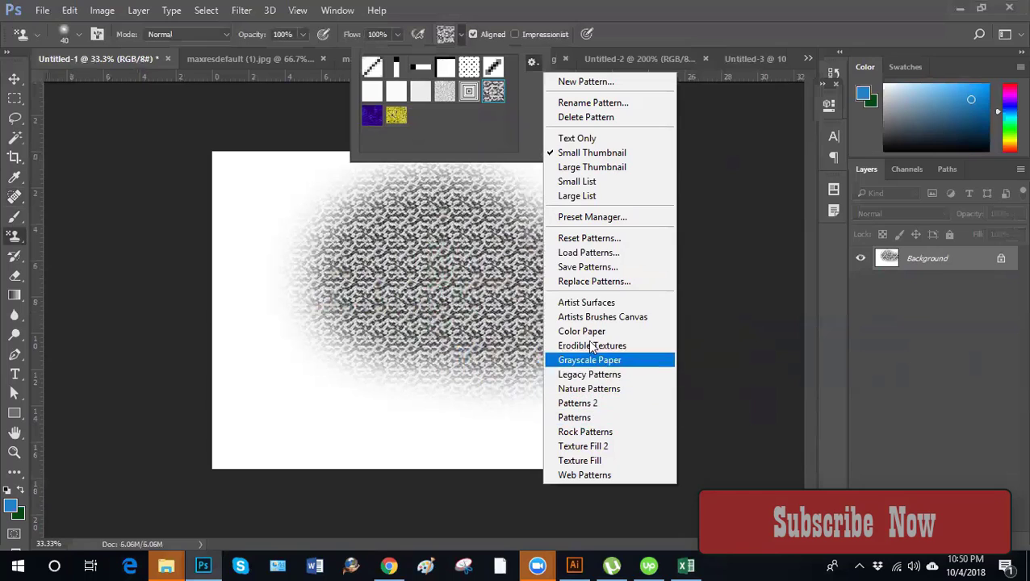
left_click(595, 253)
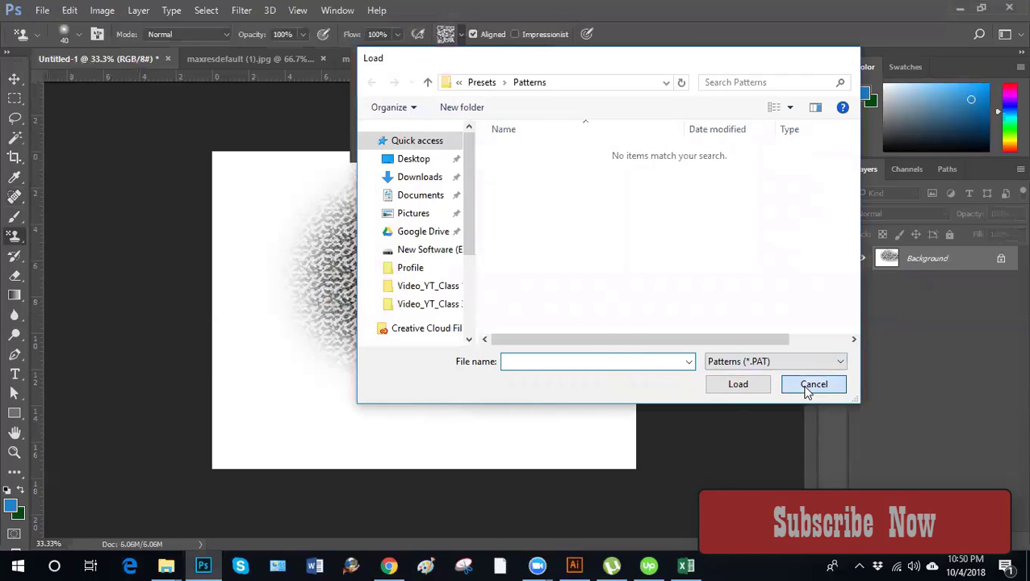
left_click(810, 385)
Paint the purple pattern broadly over the Untitled-1 canvas using a Pattern Stamp brush enlarged to 250 px
left_click(396, 73)
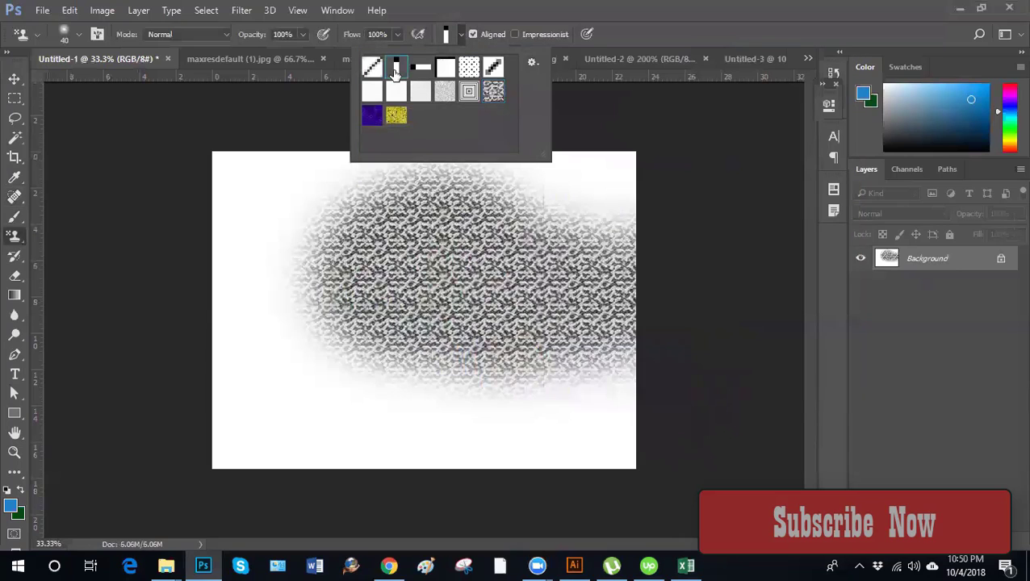
left_click(371, 117)
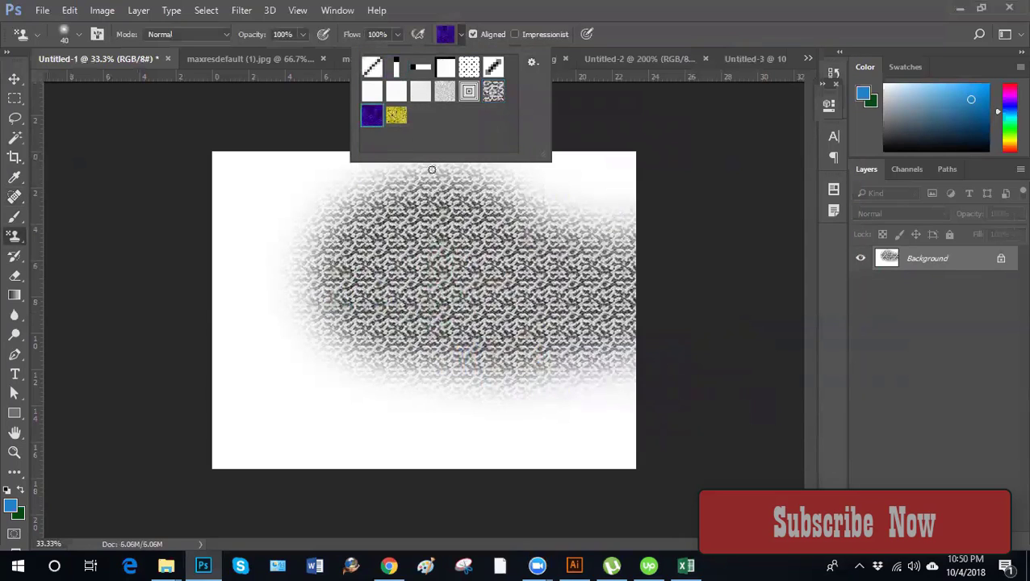
left_click(461, 271)
key("bracketright")
key("bracketright")
key("bracketright")
key("bracketright")
key("bracketright")
key("bracketright")
key("bracketright")
key("bracketright")
mouse_move(460, 269)
left_mouse_down()
mouse_move(387, 218)
mouse_move(309, 216)
mouse_move(341, 302)
mouse_move(573, 371)
mouse_move(646, 335)
mouse_move(570, 311)
mouse_move(554, 278)
mouse_move(556, 208)
mouse_move(469, 176)
mouse_move(306, 185)
mouse_move(452, 239)
mouse_move(417, 323)
mouse_move(518, 363)
mouse_move(672, 363)
left_mouse_up()
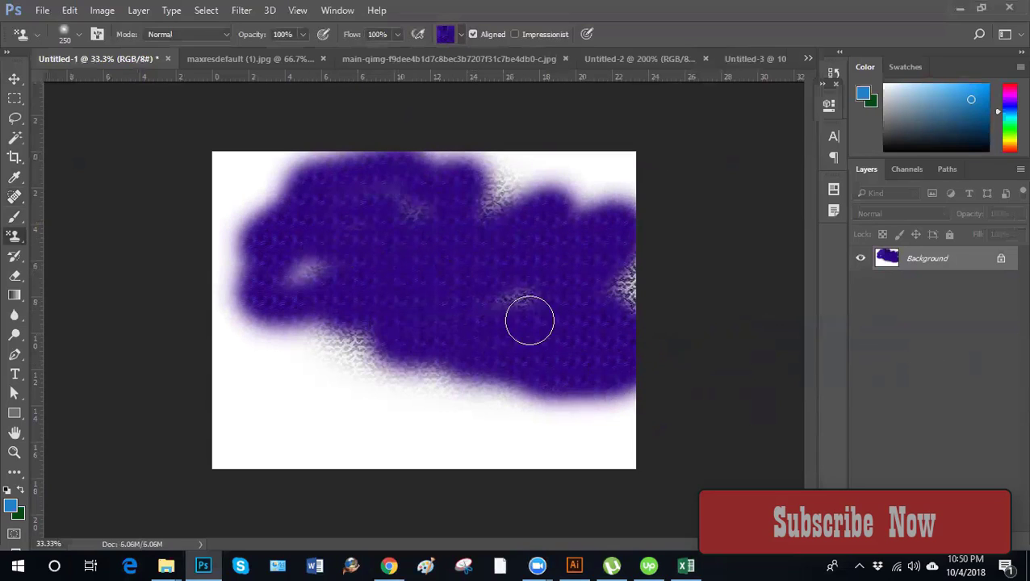
Undo all the pattern strokes in Untitled-1, back to the blank white canvas
key("ctrl+alt+z")
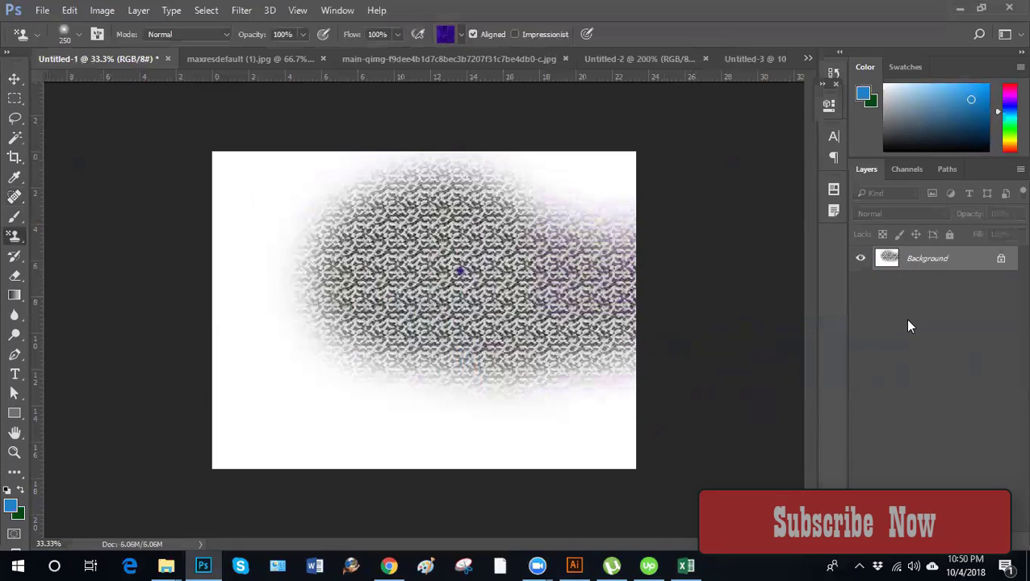
key("ctrl+alt+z")
key("ctrl+alt+z")
key("ctrl+alt+z")
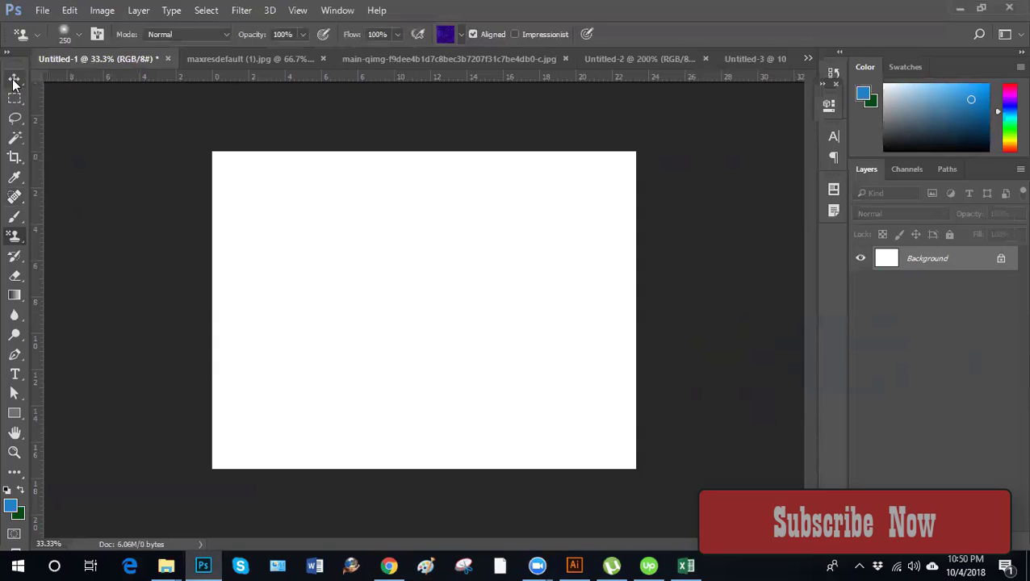
Switch to Illustrator, create a new 8.27 x 11.69 in CMYK document, and draw a small rectangle beside the artboard
left_click(574, 565)
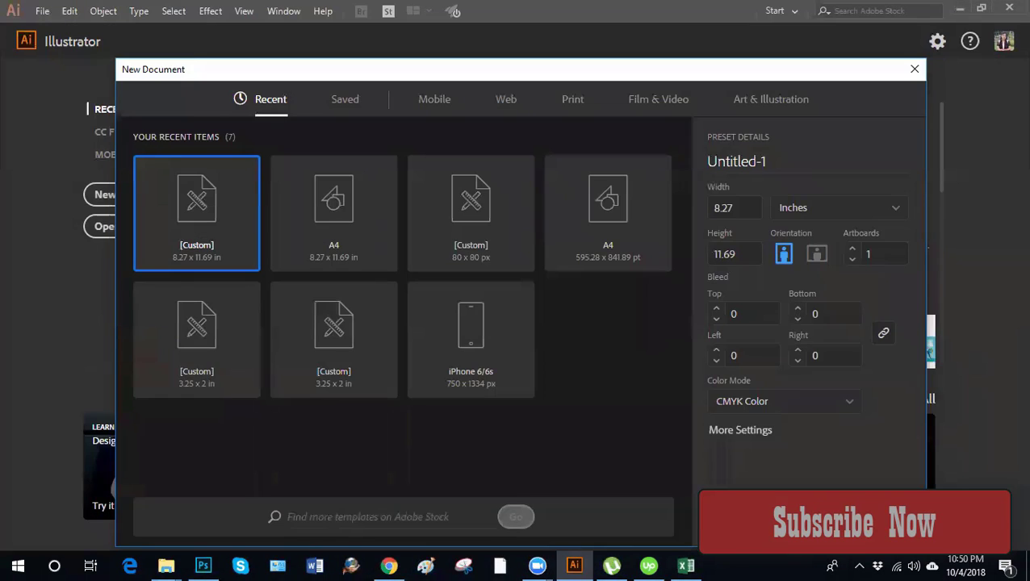
key("Return")
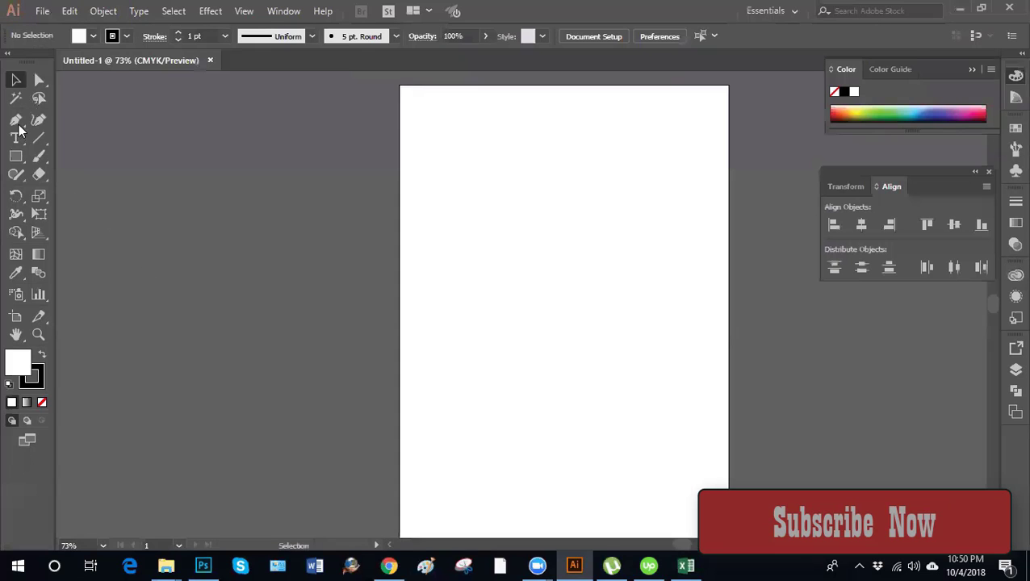
left_click(16, 156)
left_click_drag(337, 232, 380, 268)
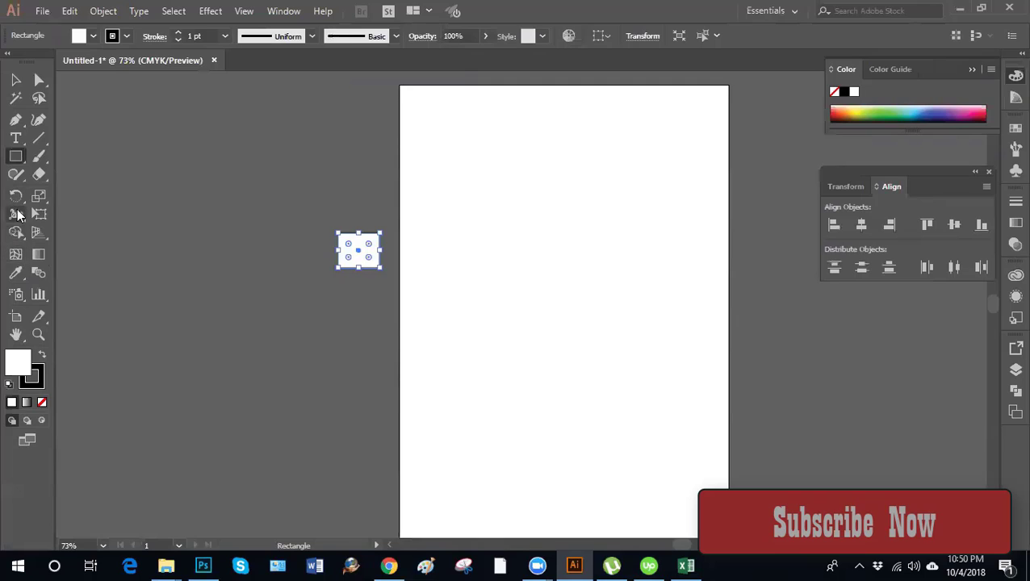
Distort the small rectangle into a curled swirl shape with the Twirl tool, and deselect it
mouse_move(15, 214)
left_mouse_down()
mouse_move(51, 215)
mouse_move(61, 252)
left_mouse_up()
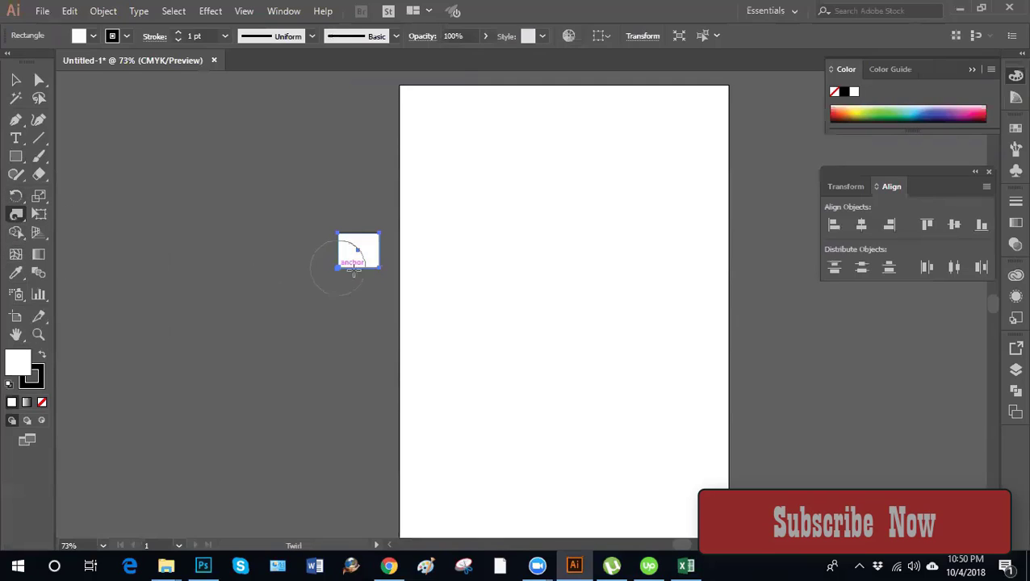
mouse_move(345, 260)
left_mouse_down()
mouse_move(363, 234)
mouse_move(275, 278)
left_mouse_up()
key("v")
left_click(297, 372)
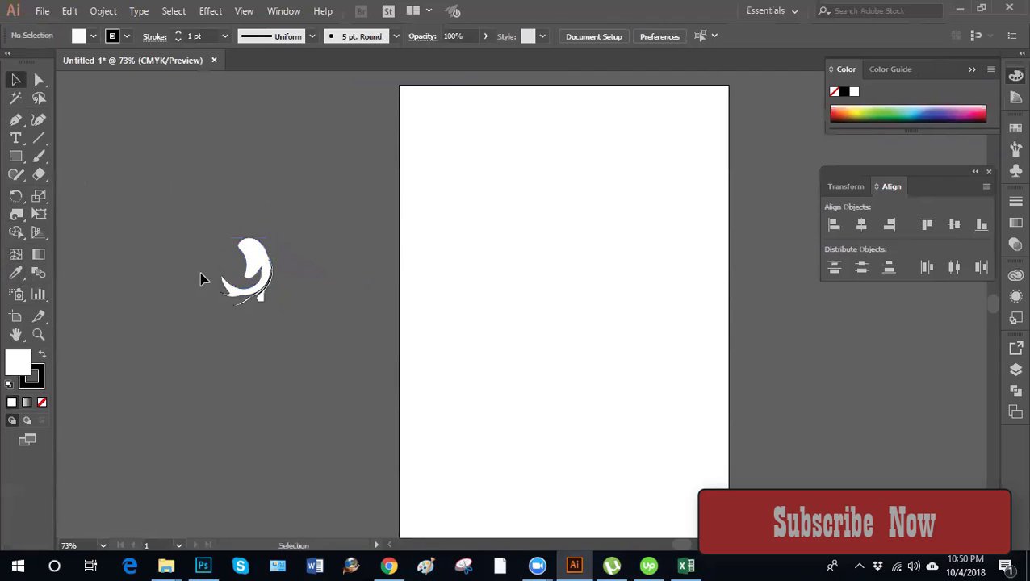
Remove the stroke from the swirl shape, keeping its white fill
left_click(251, 265)
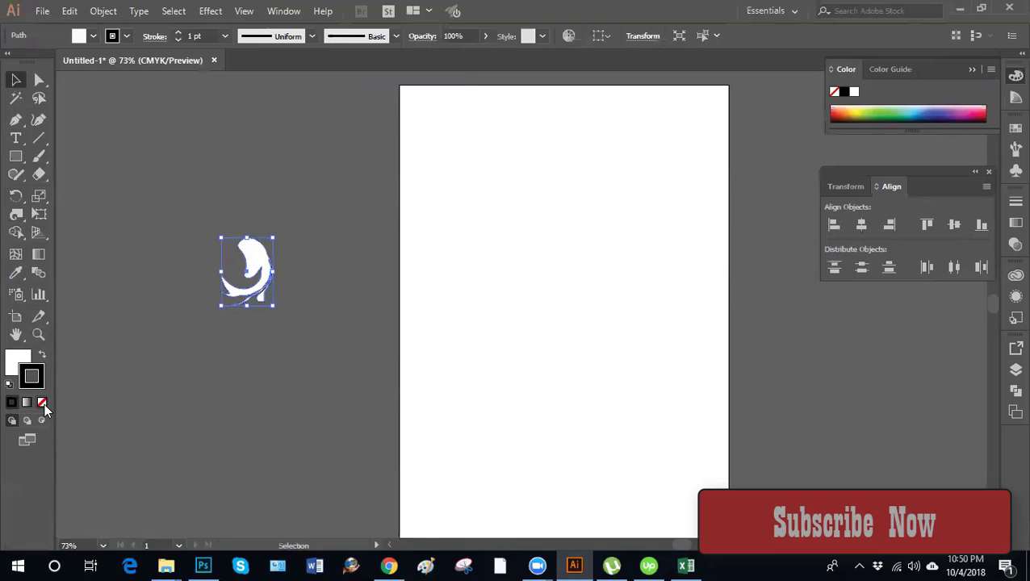
left_click(43, 402)
left_click(158, 315)
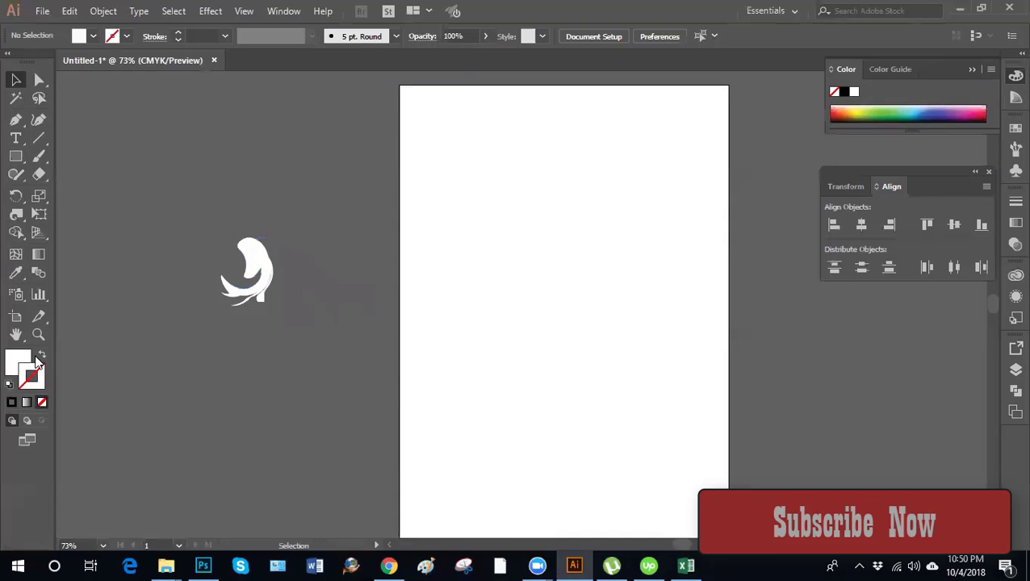
Rotate a copy of the swirl about a point at its lower end, and repeat the transformation to build a pinwheel flower
left_click(249, 267)
key("r")
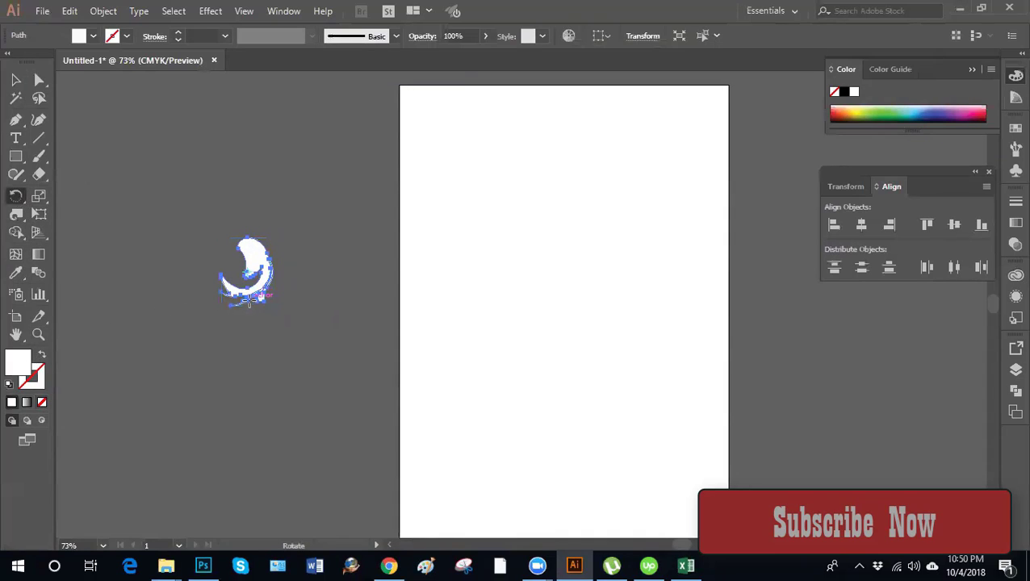
left_click(252, 302, "alt")
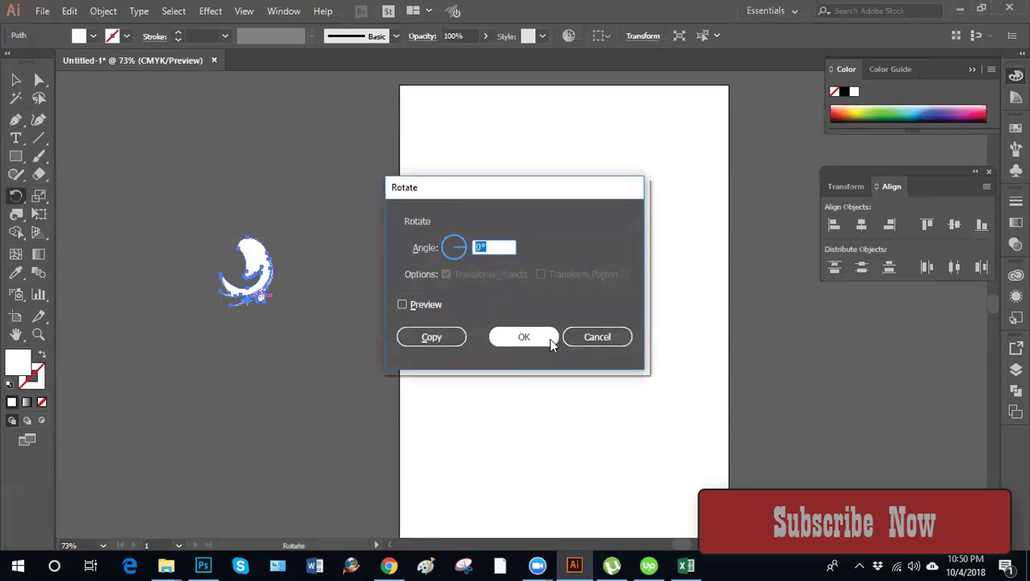
left_click(593, 338)
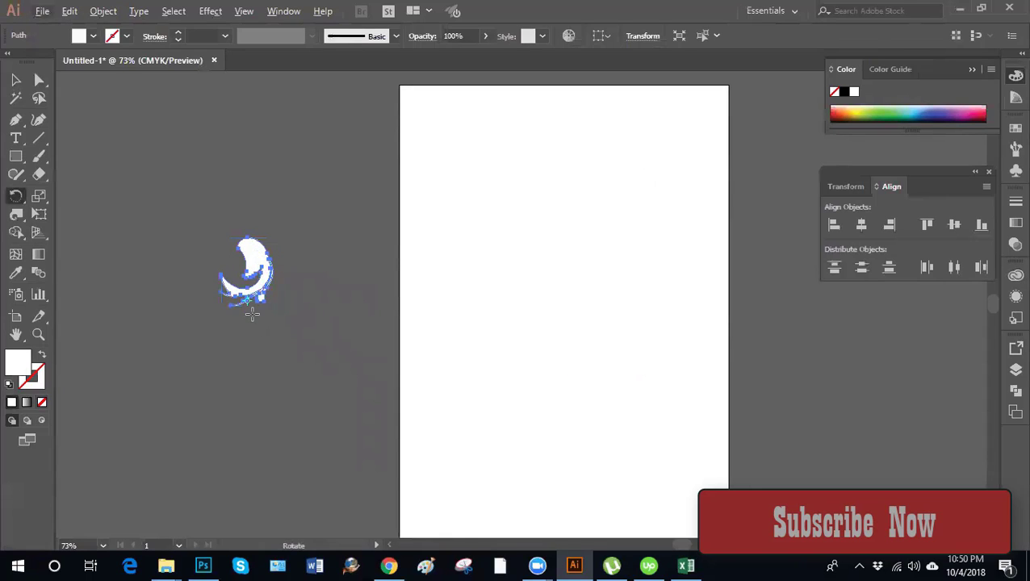
left_click_drag(247, 300, 273, 280)
key("ctrl+d")
key("ctrl+d")
key("ctrl+d")
key("ctrl+d")
key("ctrl+d")
key("ctrl+d")
key("ctrl+d")
key("ctrl+d")
key("ctrl+d")
key("ctrl+d")
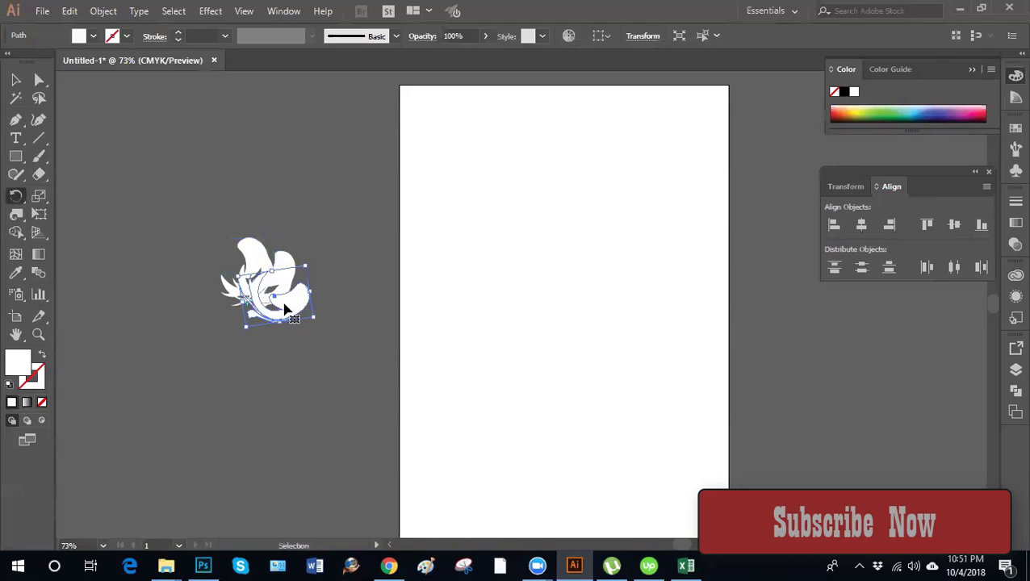
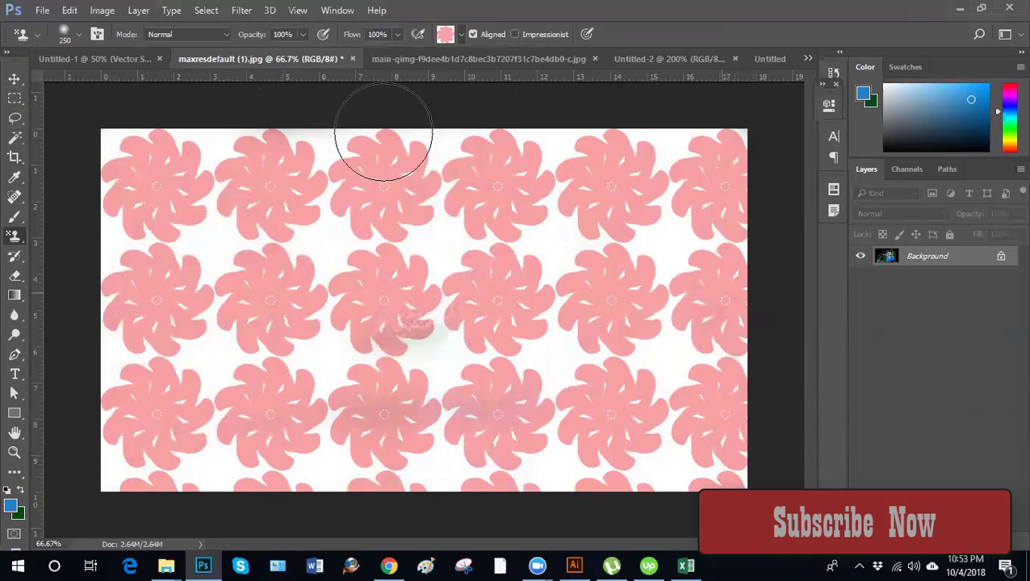
Stamp the pink flower pattern over the remaining gap in the middle of maxresdefault (1).jpg
left_click(416, 323)
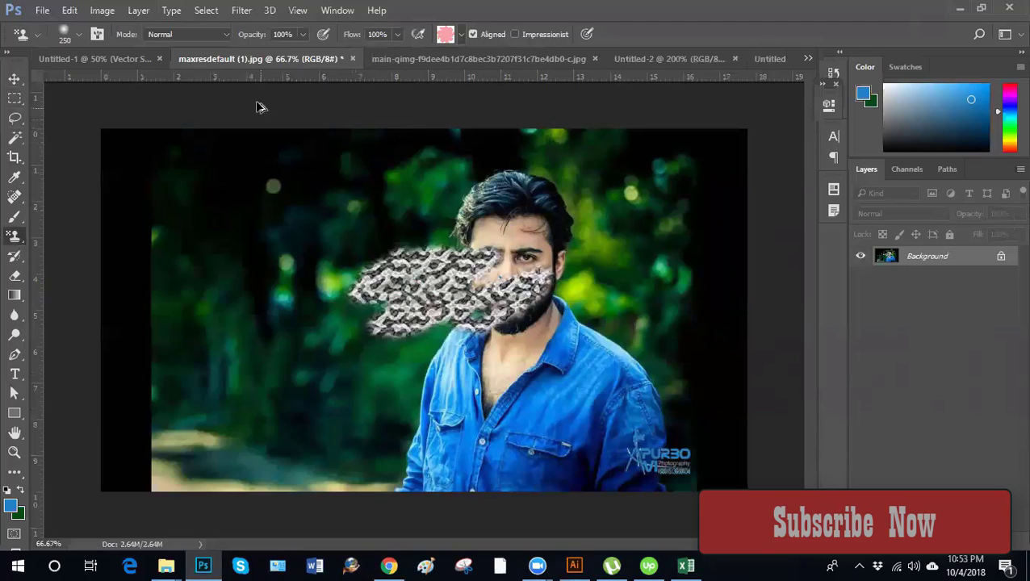
Hide the white Background layer in Untitled-1 and define the transparent pink flower as a pattern with the default name
left_click(123, 59)
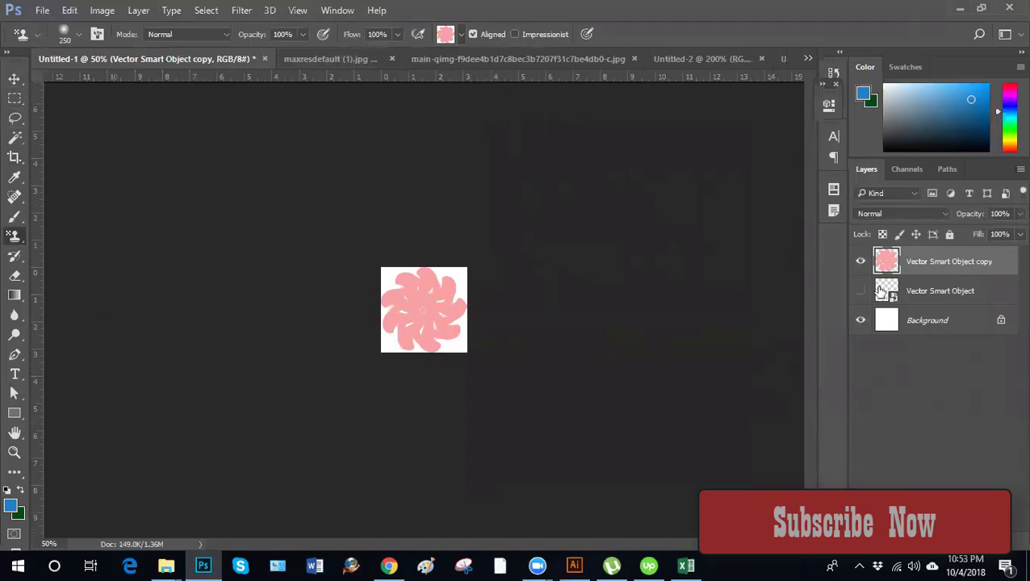
left_click(861, 320)
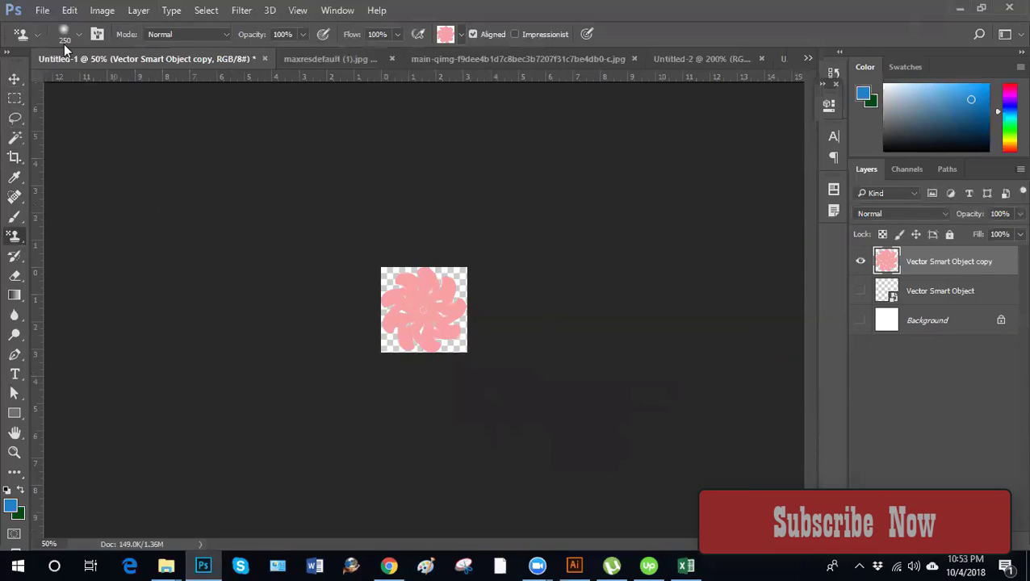
left_click(70, 10)
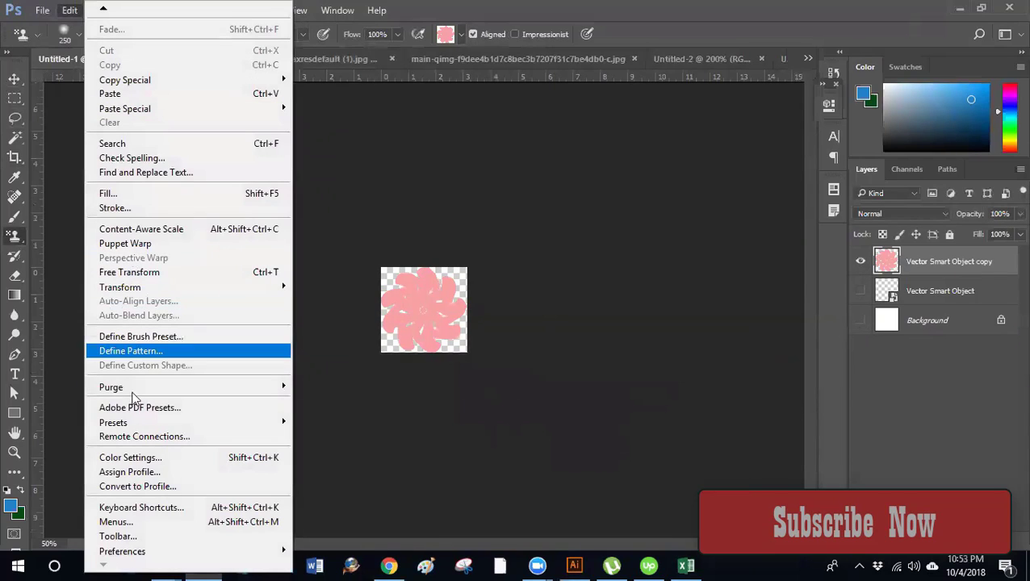
left_click(131, 352)
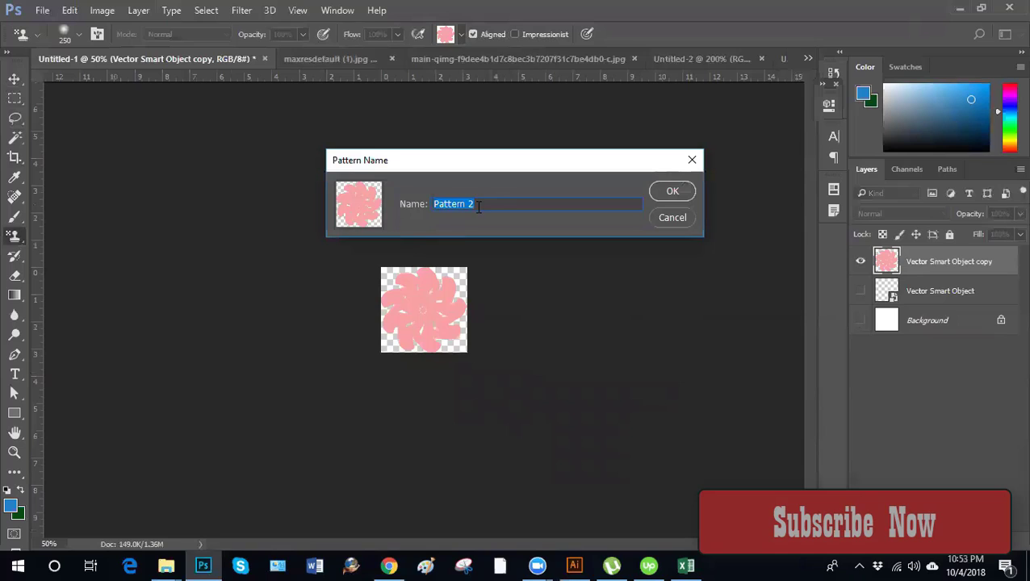
left_click(667, 191)
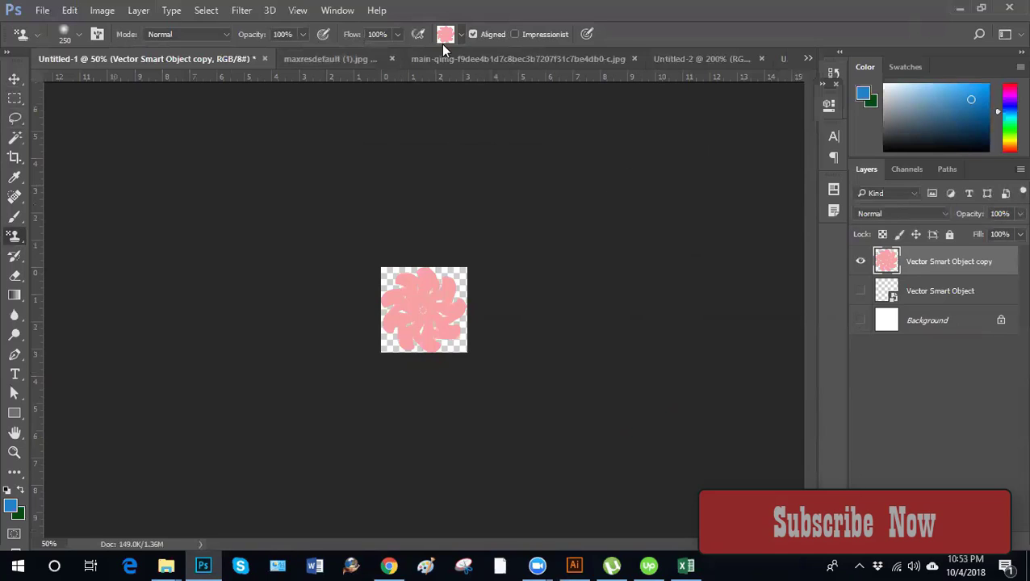
Choose the new transparent flower pattern and stamp it across the whole photo in maxresdefault (1).jpg
left_click(460, 36)
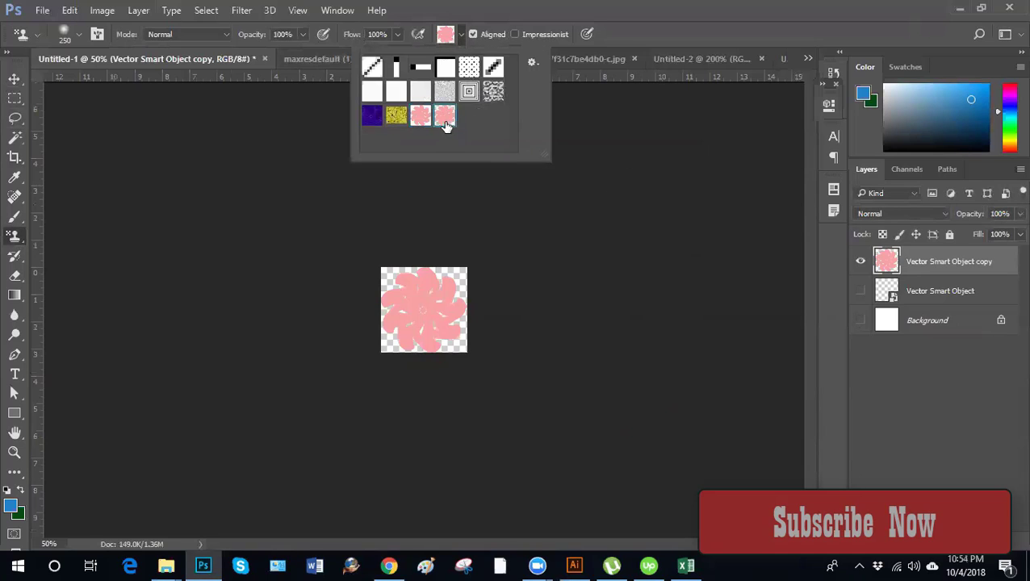
left_click(308, 61)
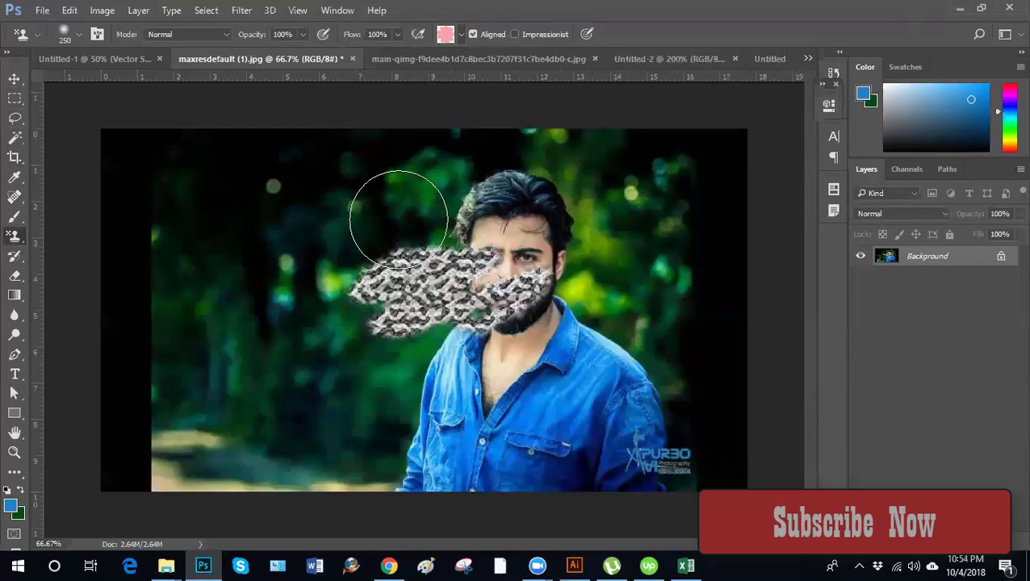
mouse_move(395, 218)
left_mouse_down()
mouse_move(294, 218)
mouse_move(239, 177)
mouse_move(187, 160)
mouse_move(417, 211)
mouse_move(378, 230)
mouse_move(662, 265)
mouse_move(475, 251)
mouse_move(235, 303)
mouse_move(101, 263)
mouse_move(140, 400)
mouse_move(656, 332)
mouse_move(765, 376)
mouse_move(779, 449)
mouse_move(551, 479)
mouse_move(595, 402)
mouse_move(158, 440)
mouse_move(196, 494)
left_mouse_up()
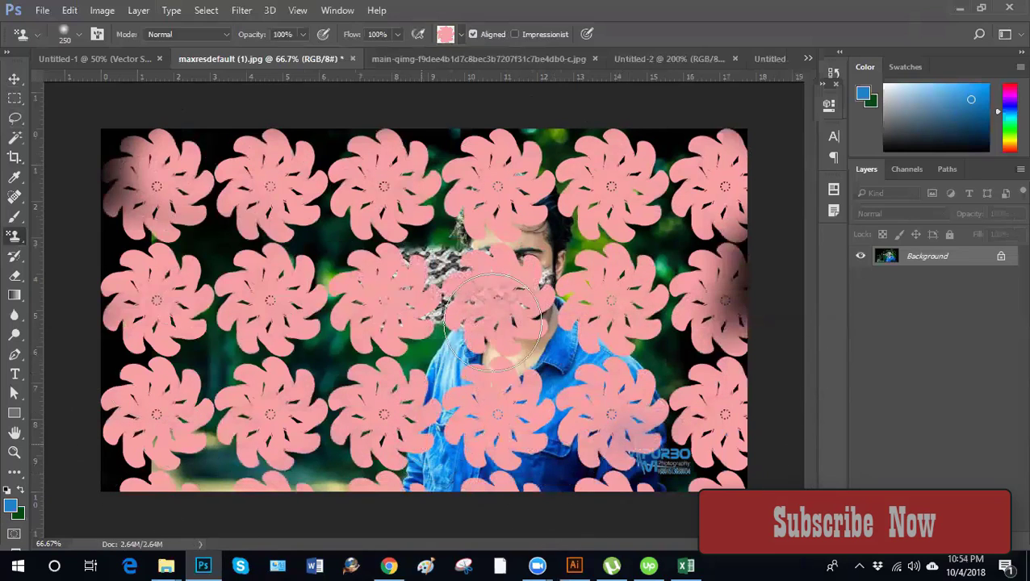
left_click_drag(718, 149, 723, 331)
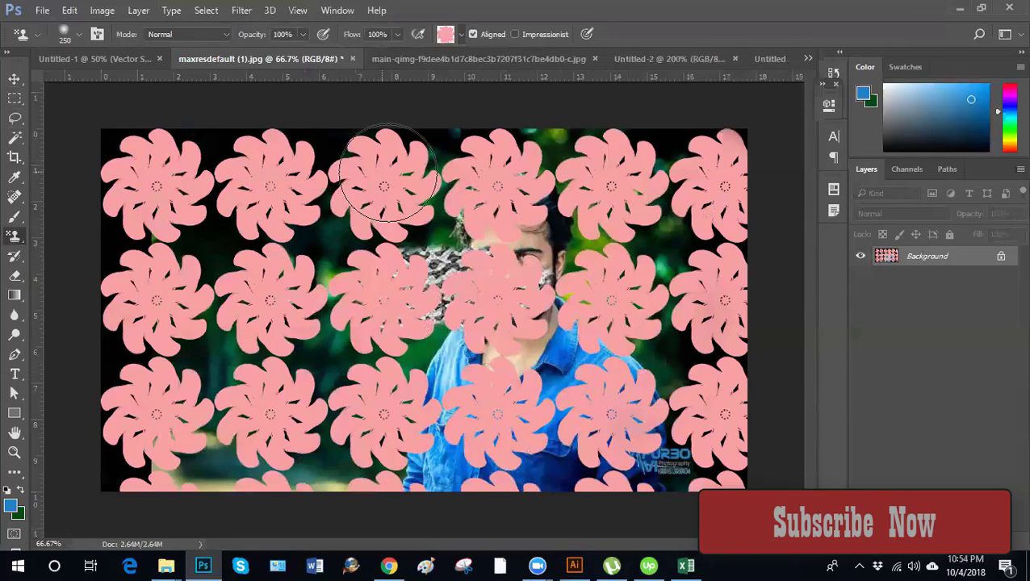
left_click(420, 60)
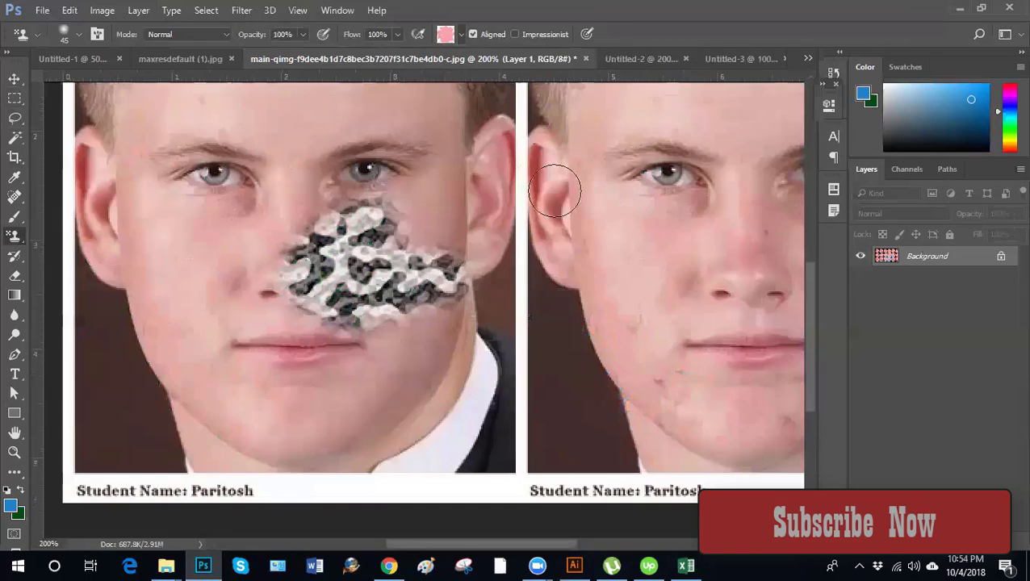
key("ctrl+minus")
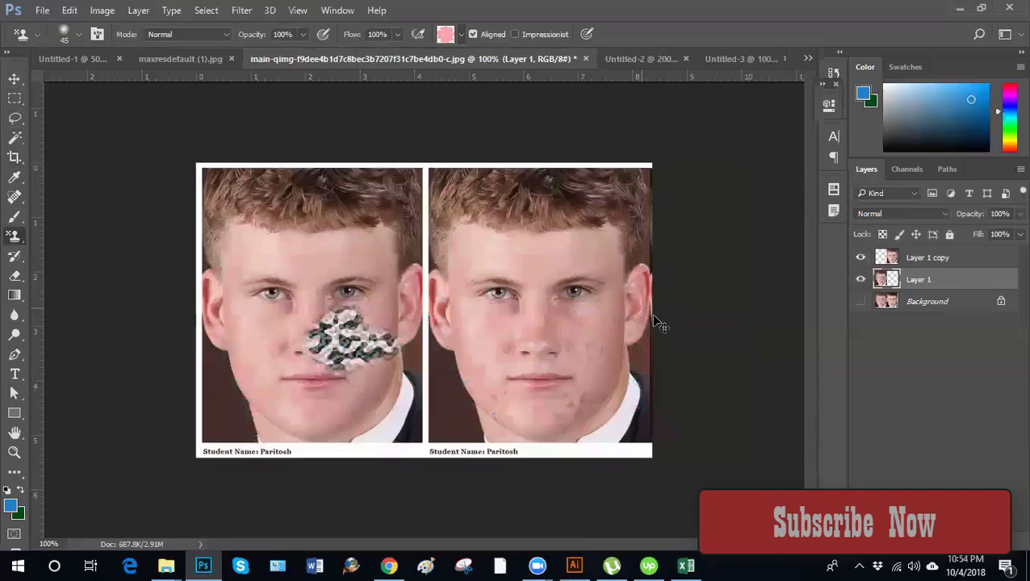
key("ctrl+plus")
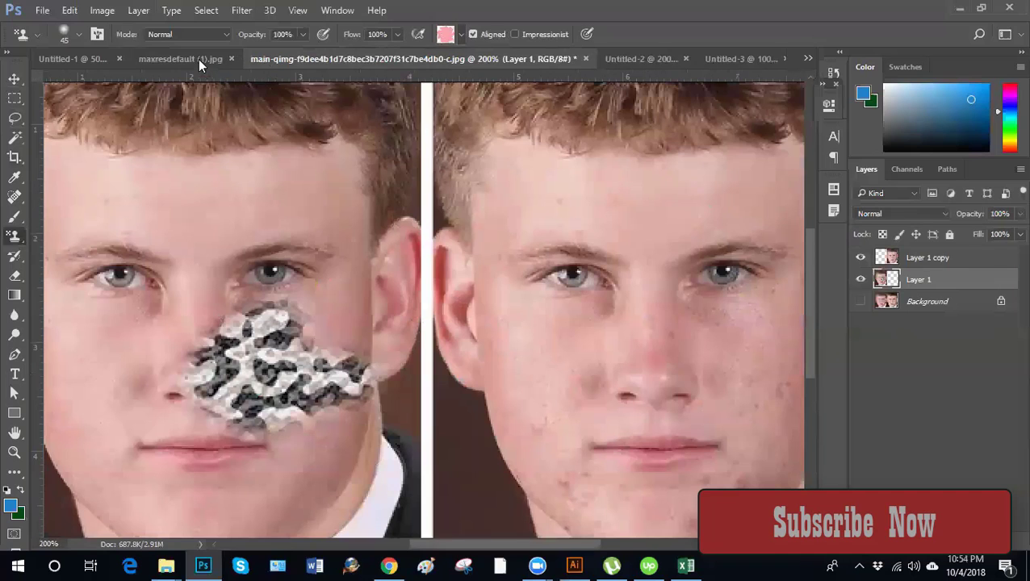
left_click(181, 60)
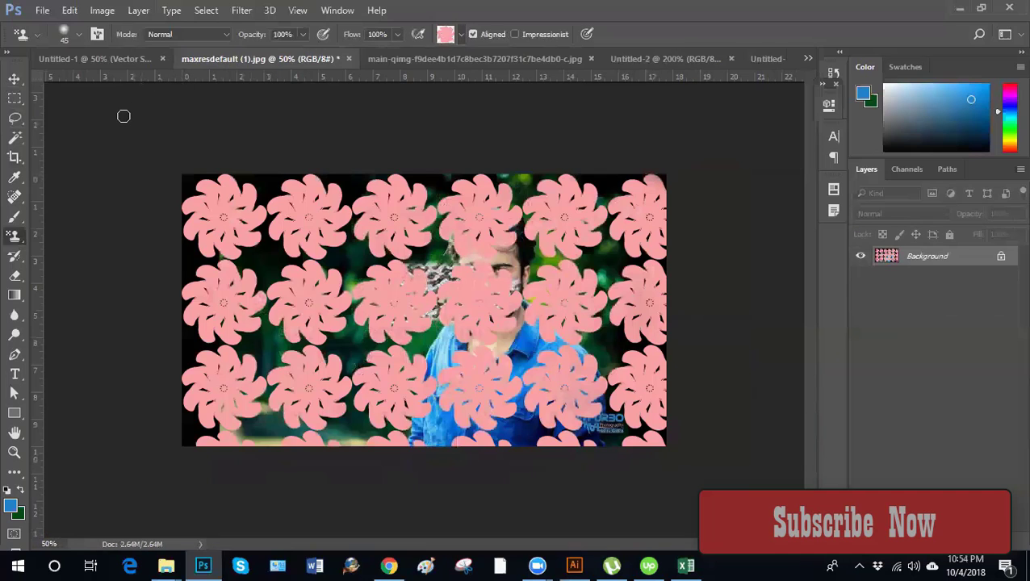
right_click(15, 236)
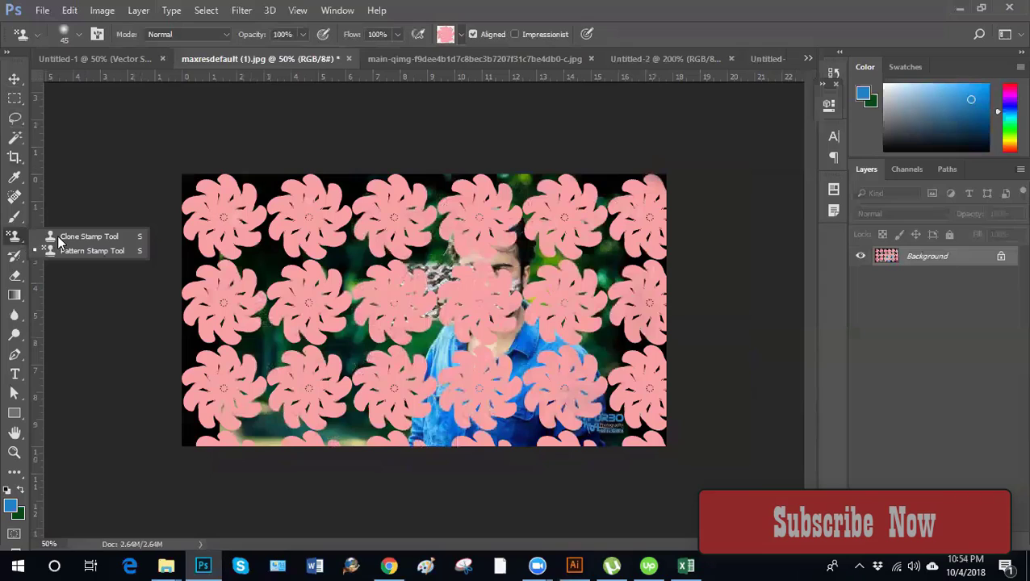
left_click(57, 236)
Paint over the whole flower-covered photo with the History Brush at size 400 to restore the original image
left_click(14, 256)
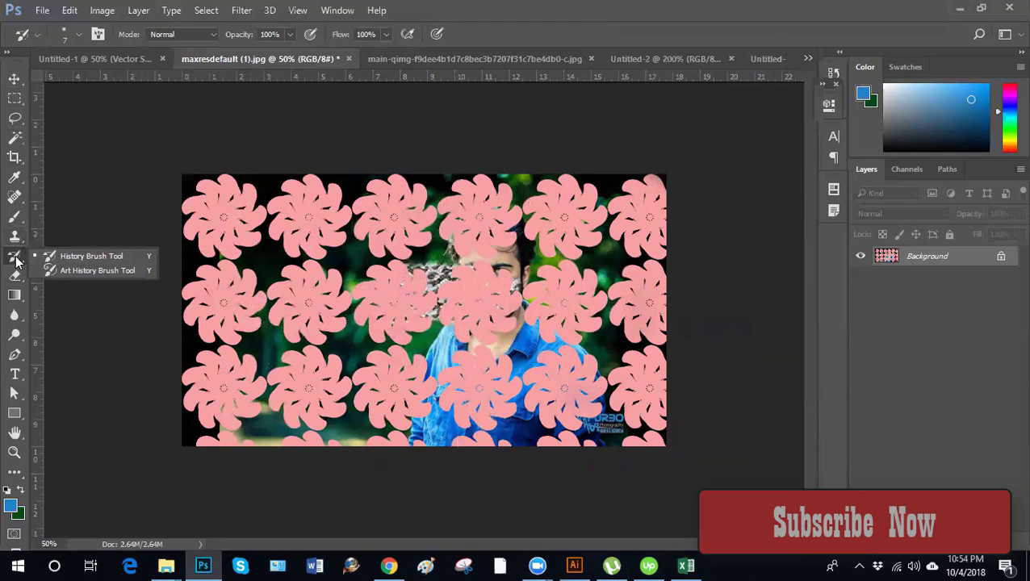
left_click(90, 256)
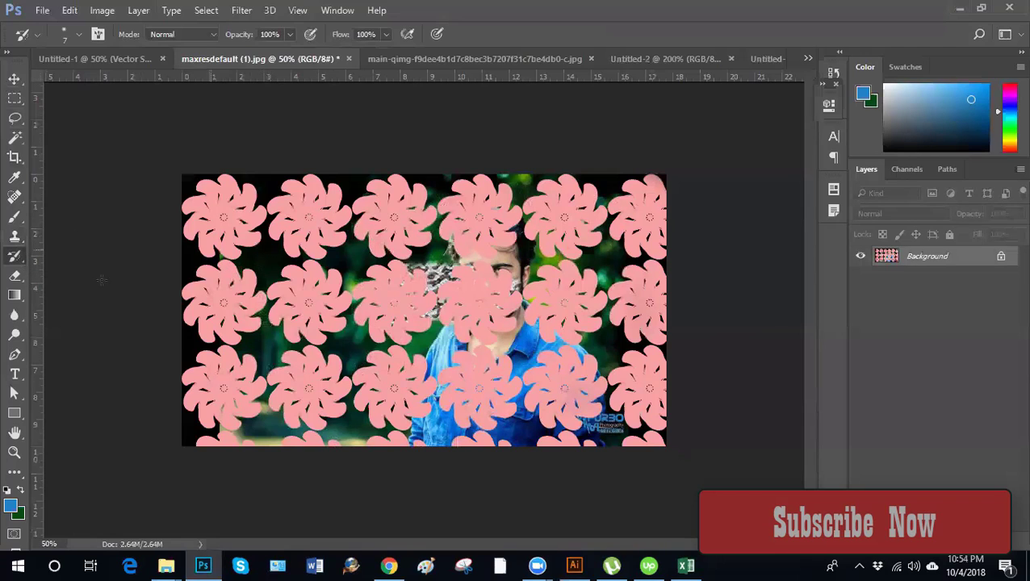
right_click(14, 257)
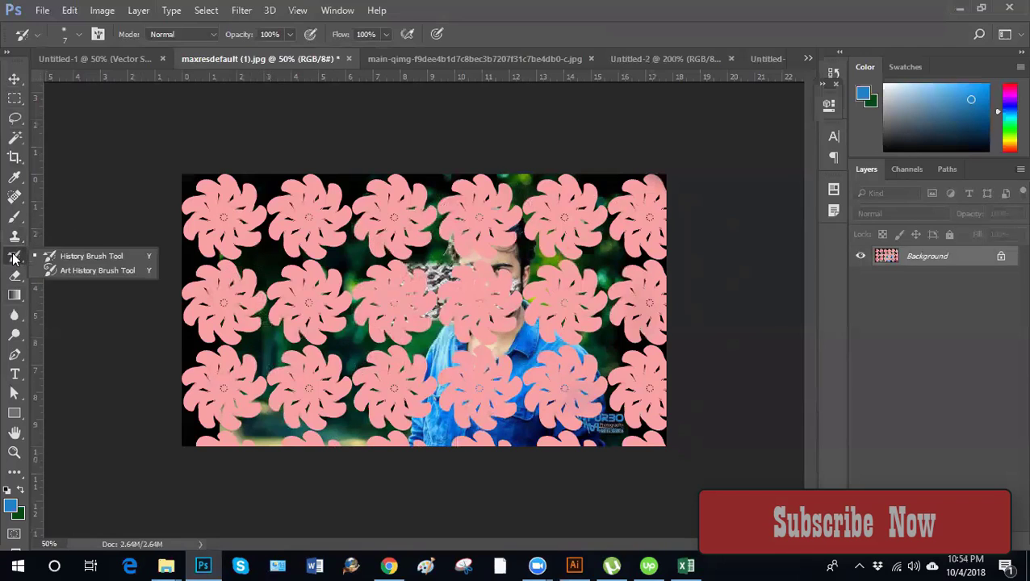
left_click(91, 255)
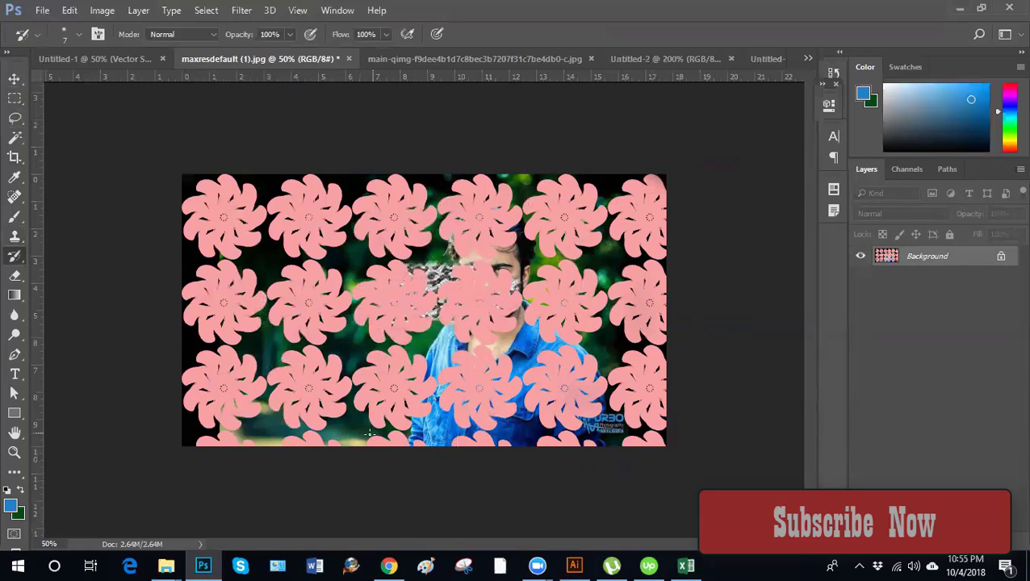
key("bracketright")
key("bracketright")
key("bracketright")
key("bracketright")
key("bracketright")
key("bracketright")
key("bracketright")
key("bracketright")
key("bracketright")
key("bracketright")
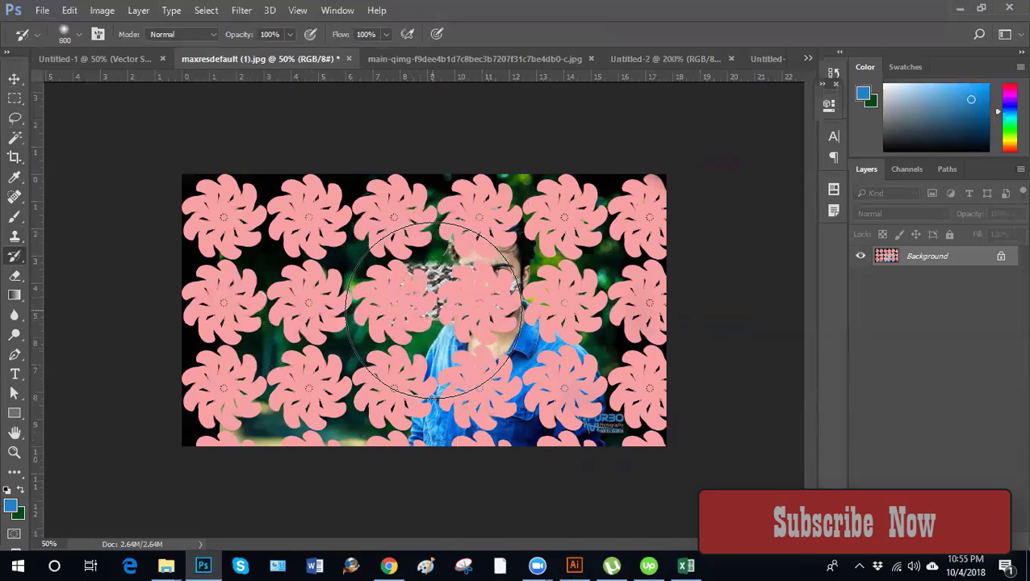
key("bracketleft")
key("bracketleft")
mouse_move(443, 301)
left_mouse_down()
mouse_move(397, 198)
mouse_move(258, 185)
mouse_move(344, 194)
mouse_move(656, 169)
mouse_move(515, 250)
mouse_move(595, 420)
mouse_move(458, 468)
mouse_move(365, 308)
mouse_move(204, 339)
mouse_move(164, 423)
mouse_move(329, 434)
mouse_move(578, 408)
mouse_move(702, 321)
mouse_move(295, 207)
left_mouse_up()
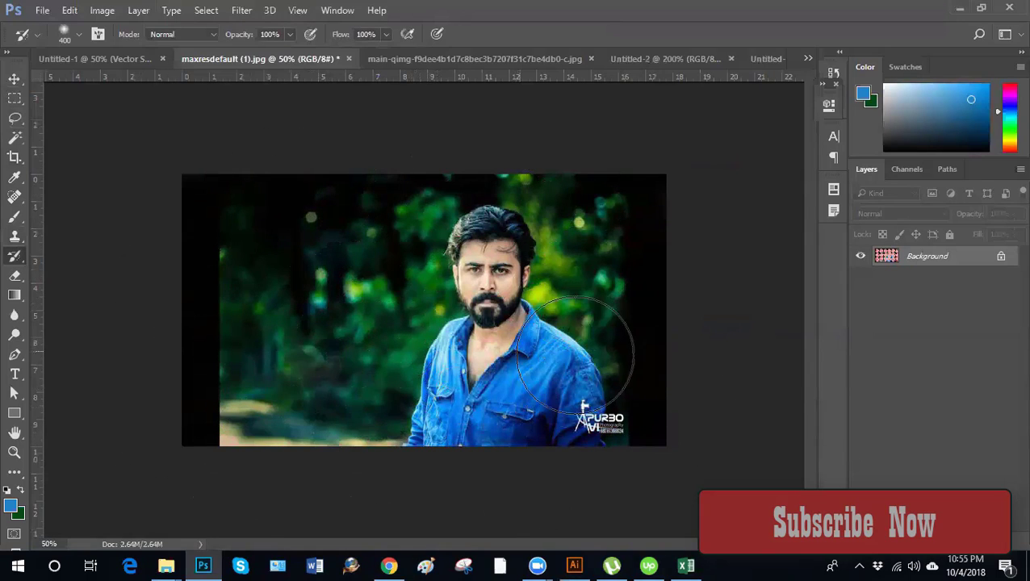
Reduce the History Brush size to 150
key("bracketleft")
key("bracketleft")
key("bracketleft")
key("bracketleft")
key("bracketleft")
key("bracketleft")
key("bracketleft")
key("bracketleft")
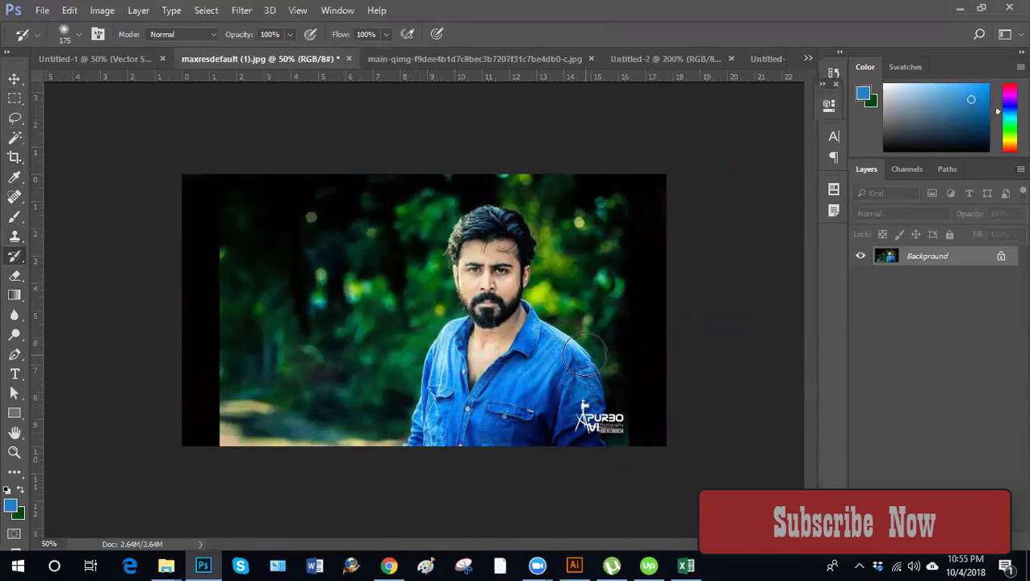
key("bracketright")
key("bracketright")
key("bracketright")
key("bracketright")
key("bracketright")
key("bracketright")
key("bracketright")
key("bracketright")
key("bracketright")
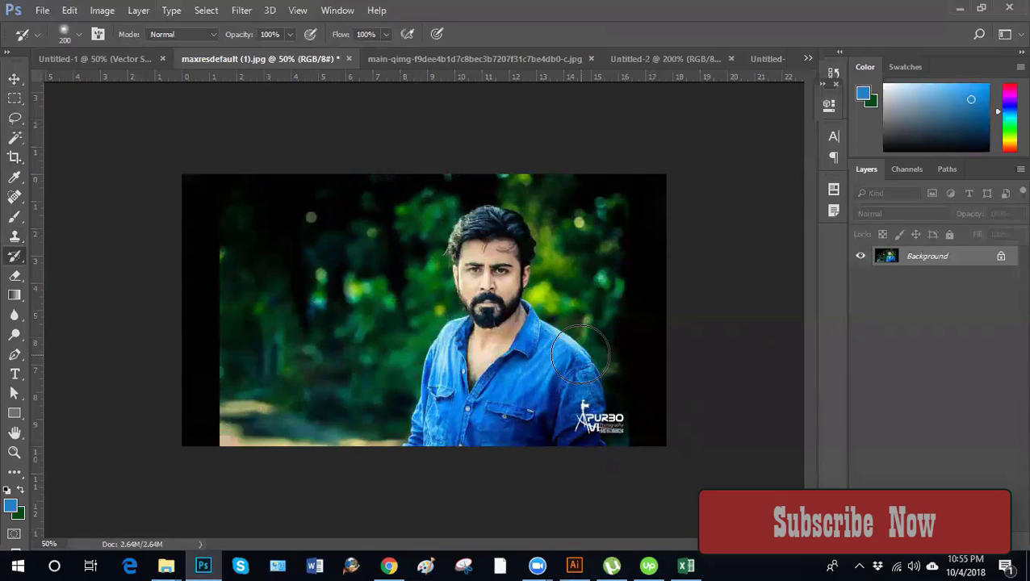
key("bracketleft")
Undo the History Brush stroke over the photo and check the list of recorded history states
key("ctrl+z")
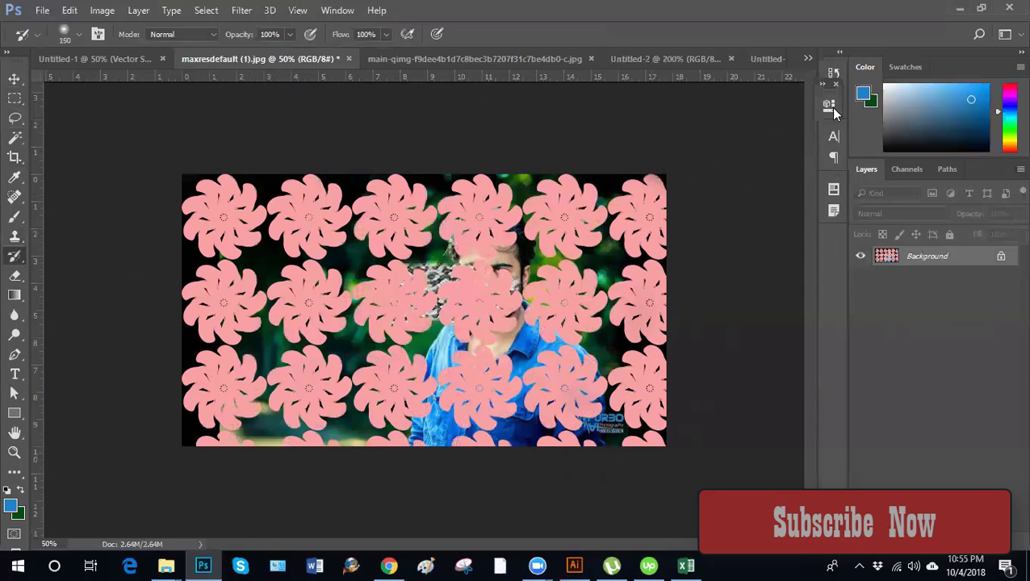
left_click_drag(835, 113, 832, 91)
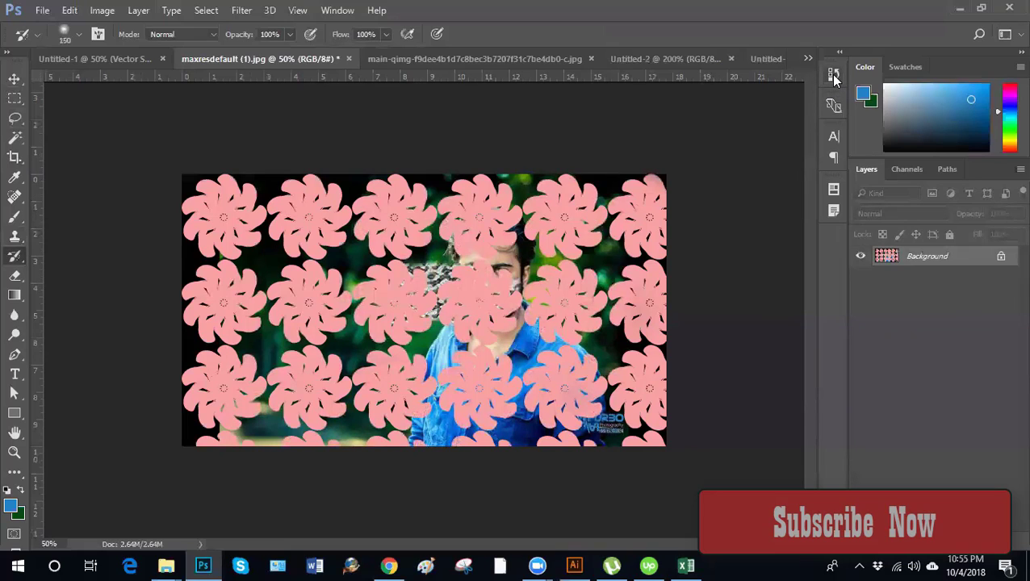
left_click(835, 75)
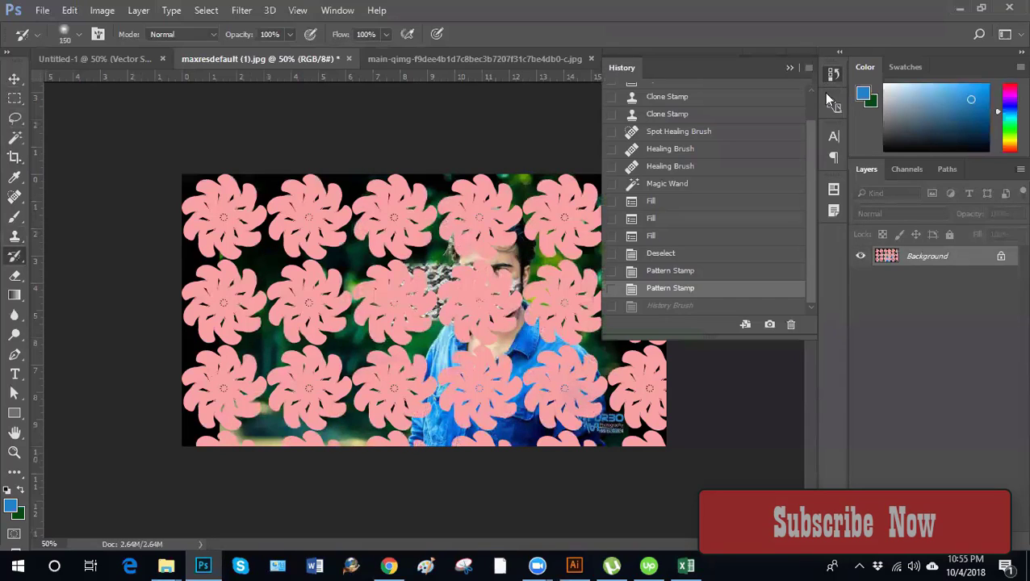
left_click(549, 32)
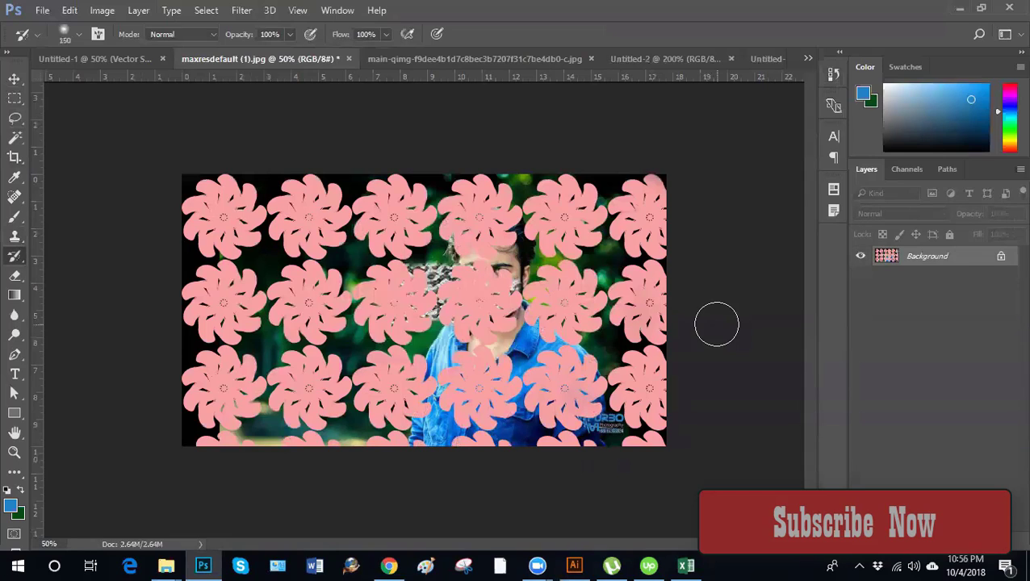
left_click(338, 10)
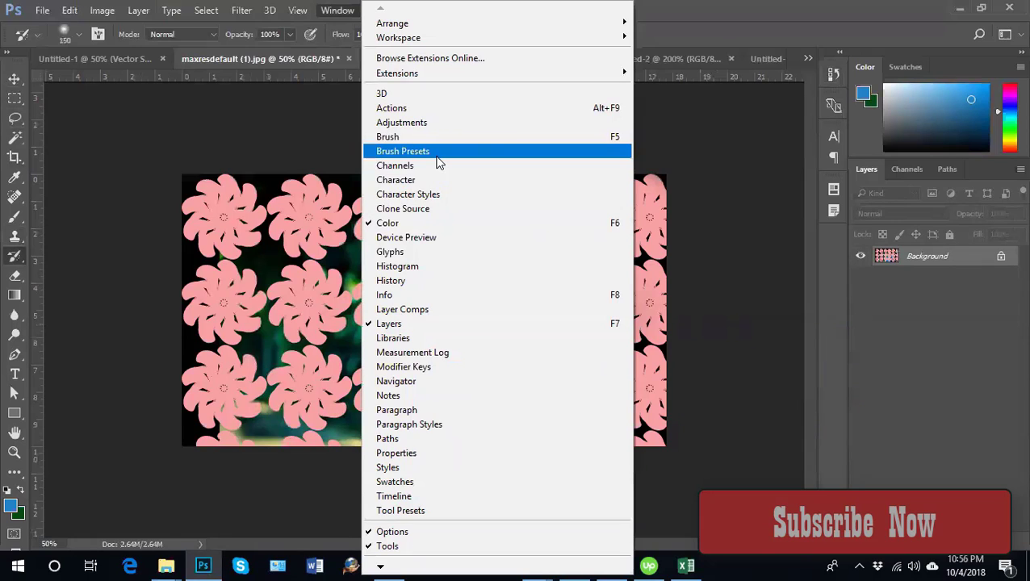
mouse_move(437, 75)
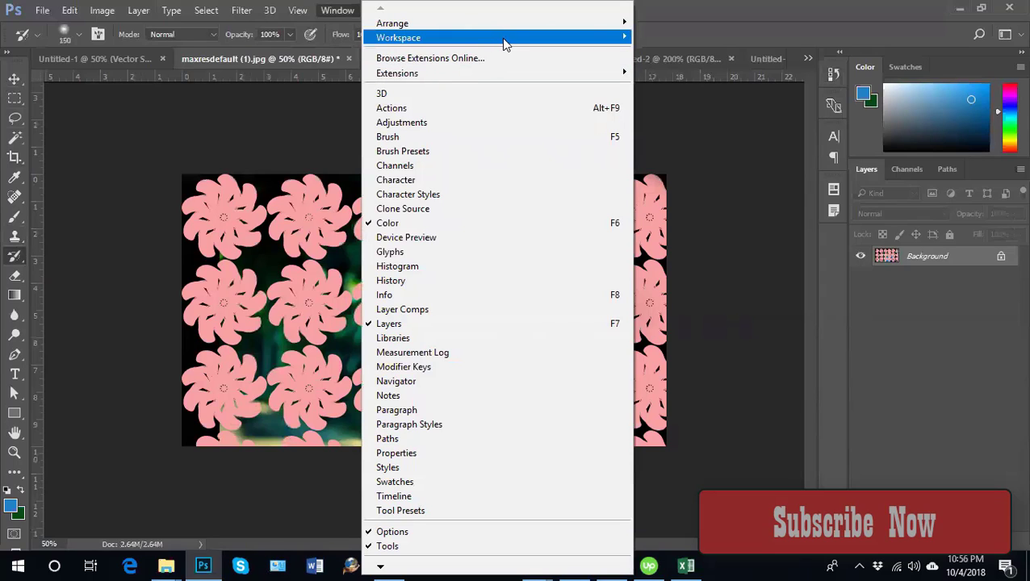
mouse_move(503, 44)
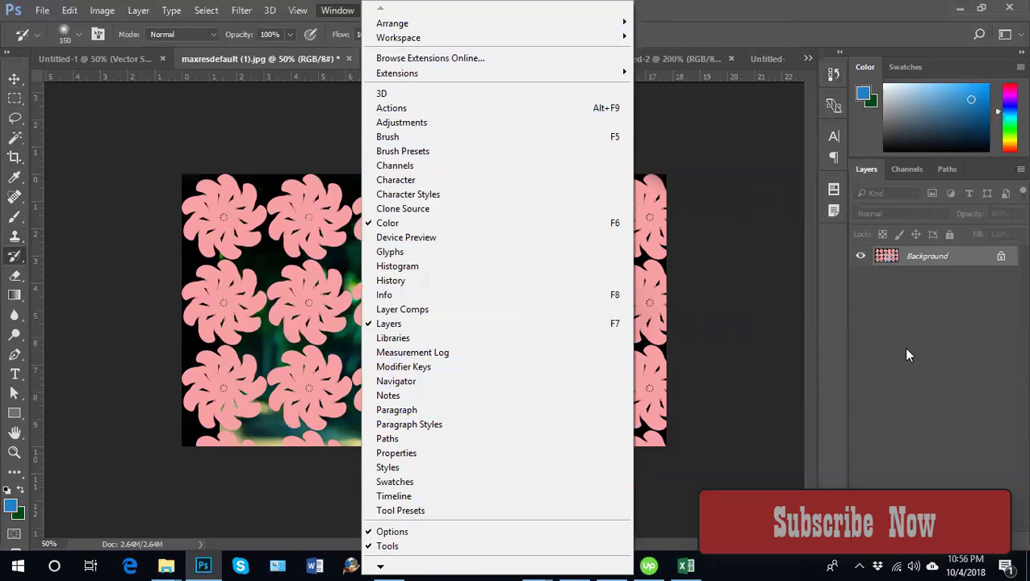
left_click(692, 217)
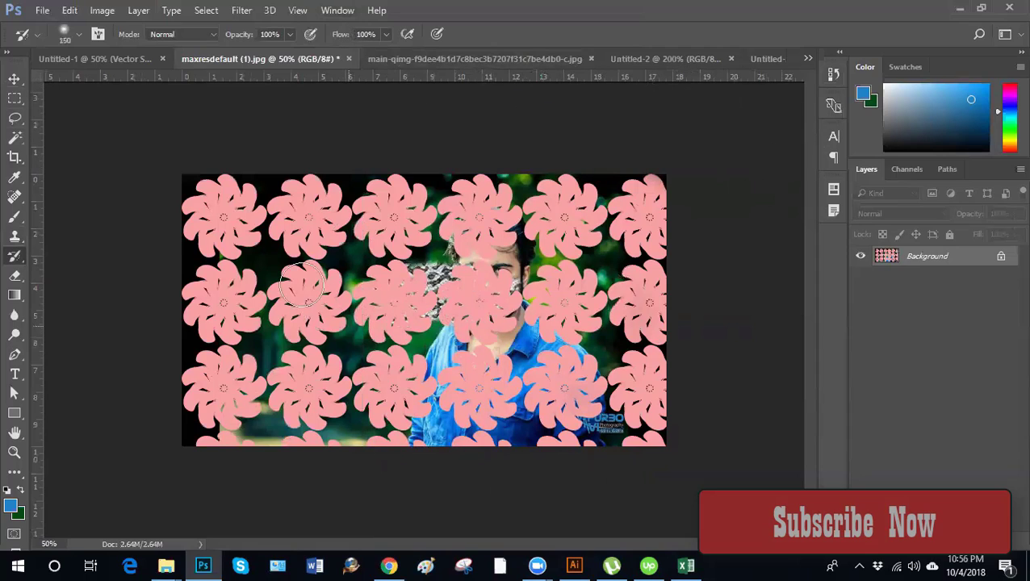
Set the second Fill history state as the History Brush source and paint over parts of the man's face, shirt and the lower background
left_click(834, 74)
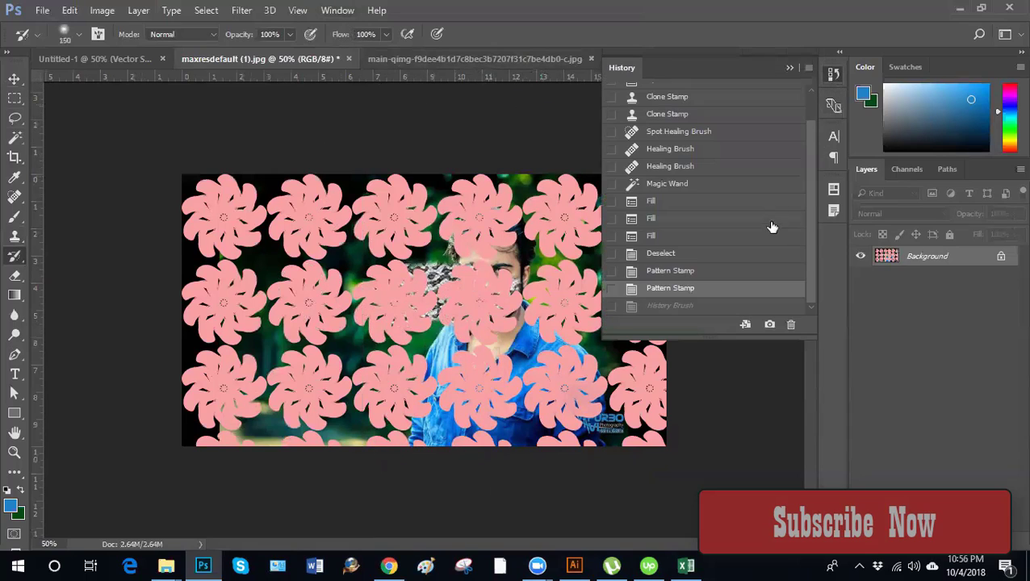
left_click_drag(812, 225, 811, 144)
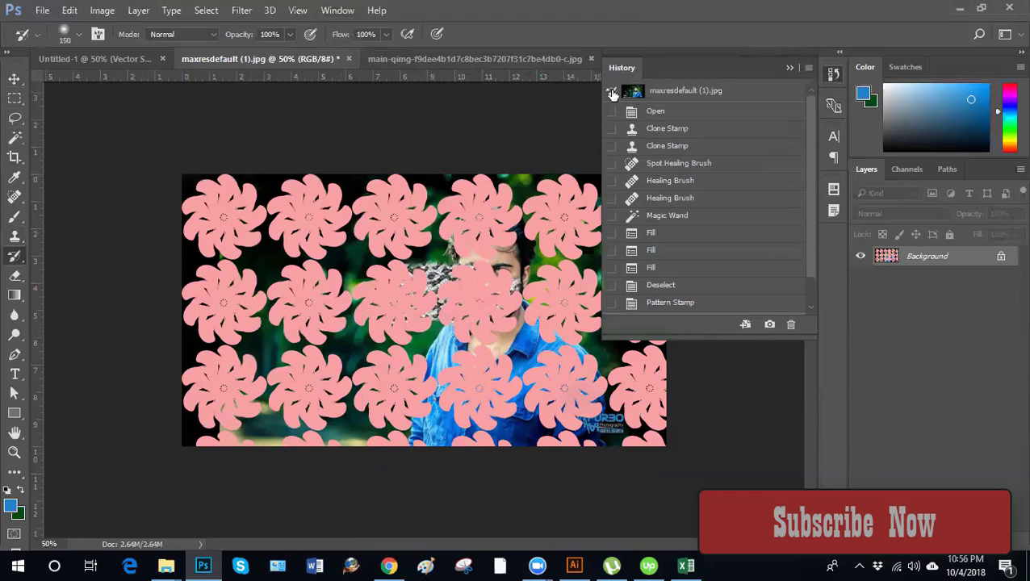
right_click(14, 257)
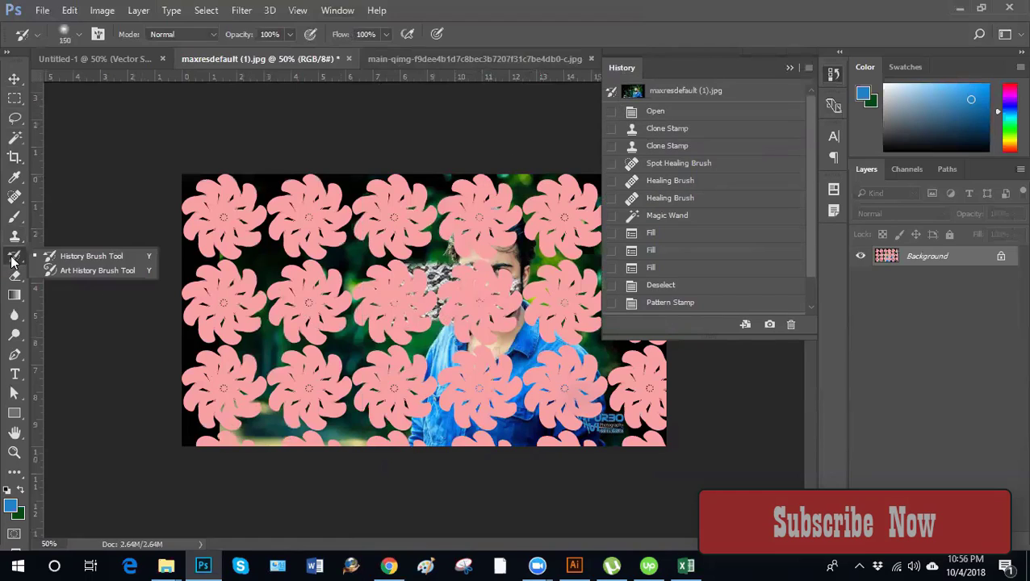
left_click(72, 258)
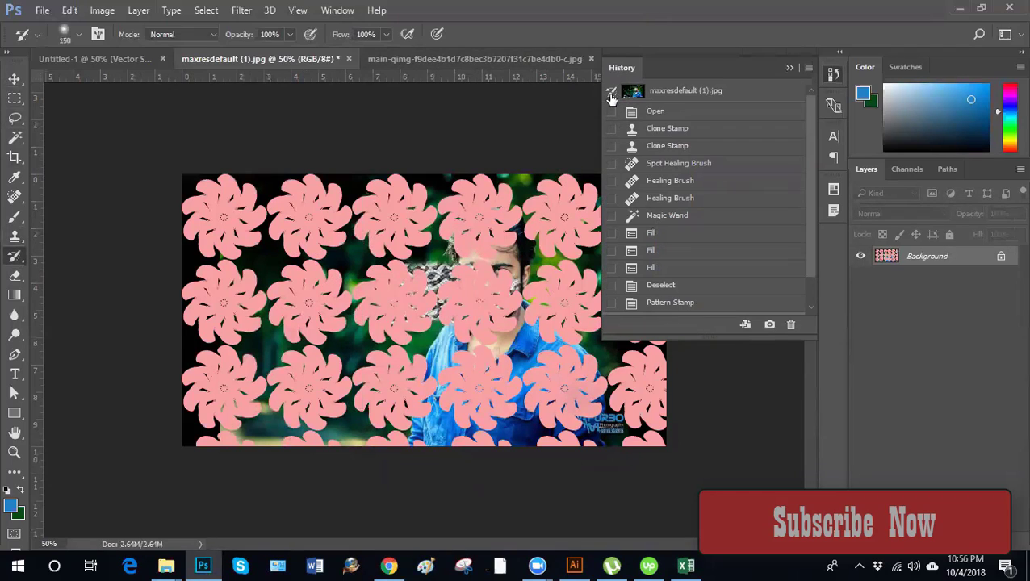
mouse_move(812, 185)
left_mouse_down()
mouse_move(813, 222)
mouse_move(814, 178)
left_mouse_up()
left_click(611, 217)
mouse_move(500, 278)
left_mouse_down()
mouse_move(467, 289)
mouse_move(479, 302)
mouse_move(468, 336)
mouse_move(558, 407)
mouse_move(612, 428)
mouse_move(616, 414)
mouse_move(586, 418)
mouse_move(612, 426)
mouse_move(586, 430)
mouse_move(628, 441)
mouse_move(485, 432)
mouse_move(285, 442)
mouse_move(387, 379)
left_mouse_up()
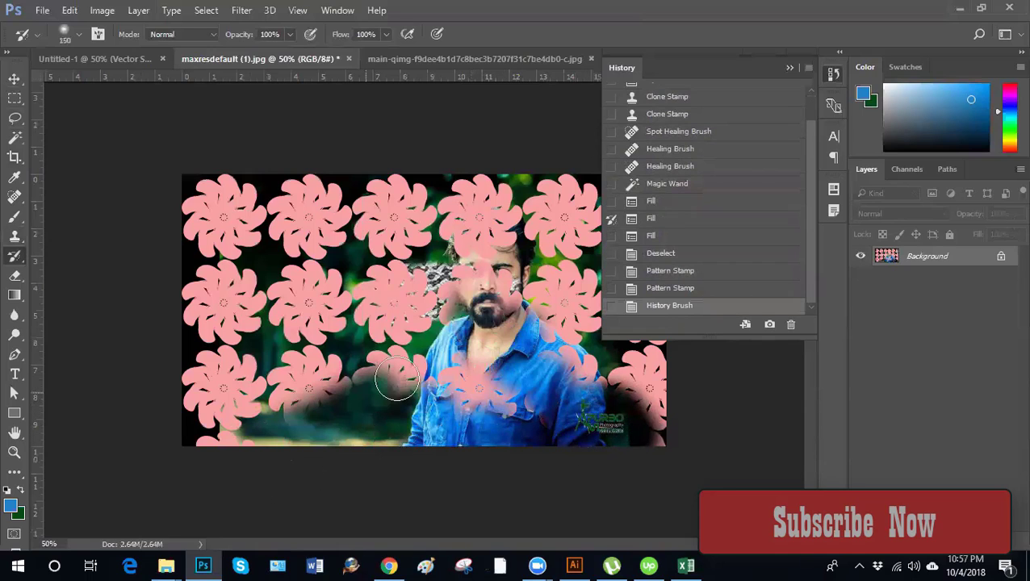
Enlarge the History Brush to 600 and paint over the remaining flowers to restore the whole photo
key("bracketright")
key("bracketright")
key("bracketright")
key("bracketright")
key("bracketright")
key("bracketright")
key("bracketright")
mouse_move(219, 172)
left_mouse_down()
mouse_move(300, 179)
mouse_move(394, 204)
mouse_move(291, 305)
mouse_move(214, 362)
mouse_move(266, 429)
mouse_move(549, 396)
left_mouse_up()
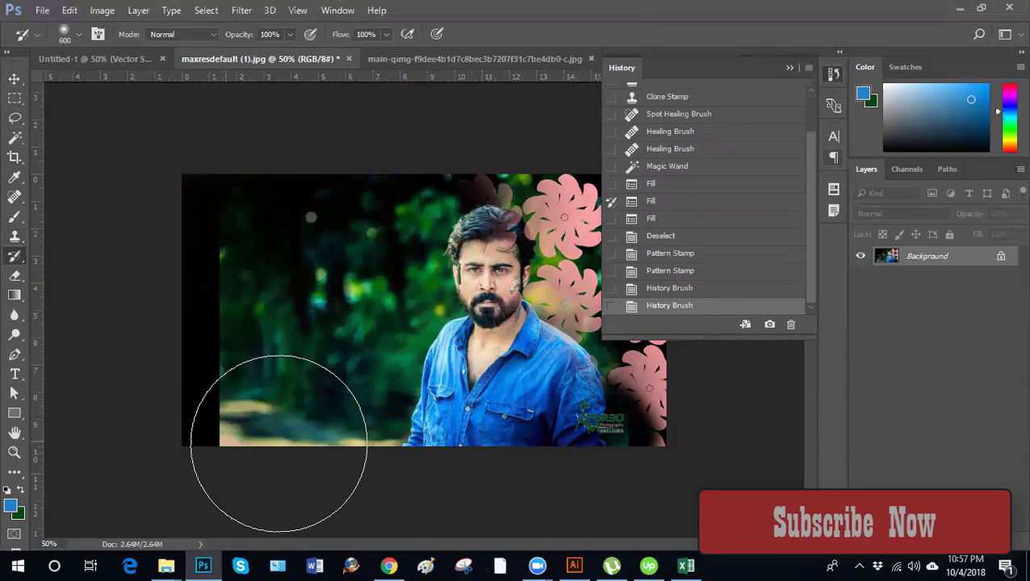
mouse_move(597, 355)
left_mouse_down()
mouse_move(610, 437)
mouse_move(483, 232)
mouse_move(581, 208)
mouse_move(656, 241)
mouse_move(667, 368)
left_mouse_up()
left_click(831, 160)
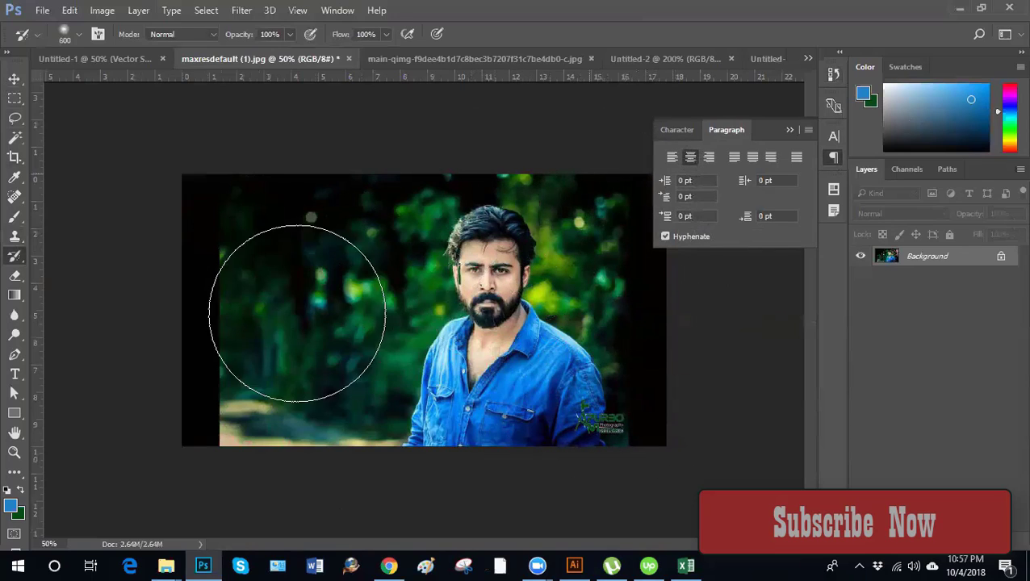
Reduce the History Brush size to 125
key("bracketleft")
key("bracketleft")
key("bracketleft")
key("bracketleft")
key("bracketleft")
key("bracketleft")
key("bracketleft")
key("bracketleft")
key("bracketleft")
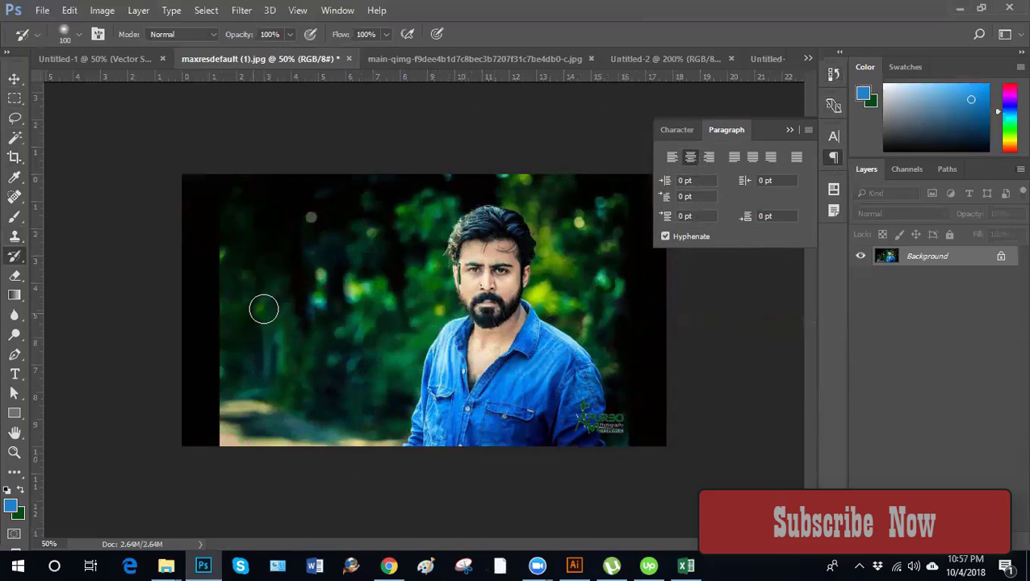
key("bracketright")
Review the recorded history states and view the photo at the Fill, Deselect and Pattern Stamp states
left_click(834, 74)
left_click_drag(806, 222, 818, 252)
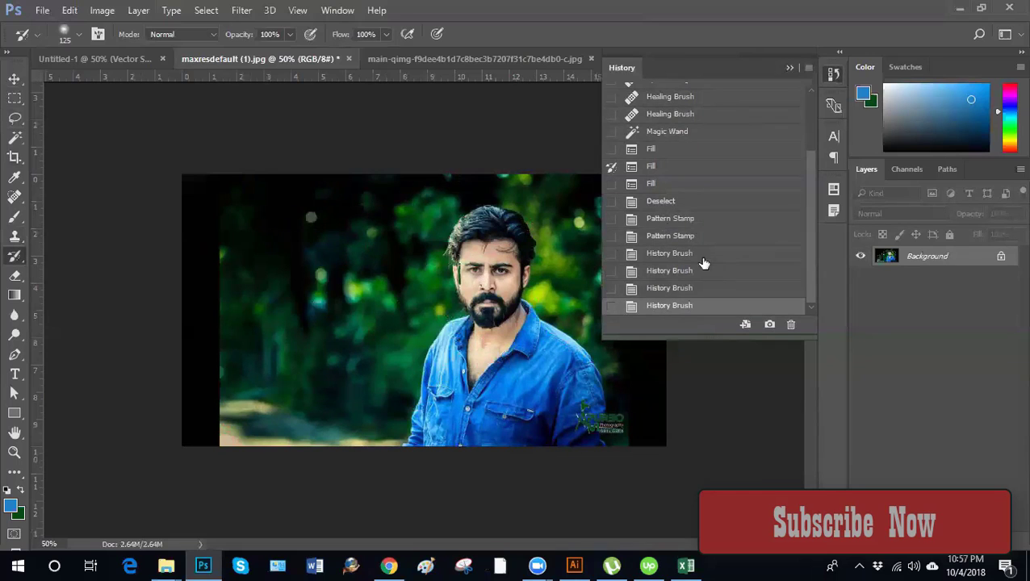
scroll(721, 209, "up", 5)
scroll(721, 210, "down", 5)
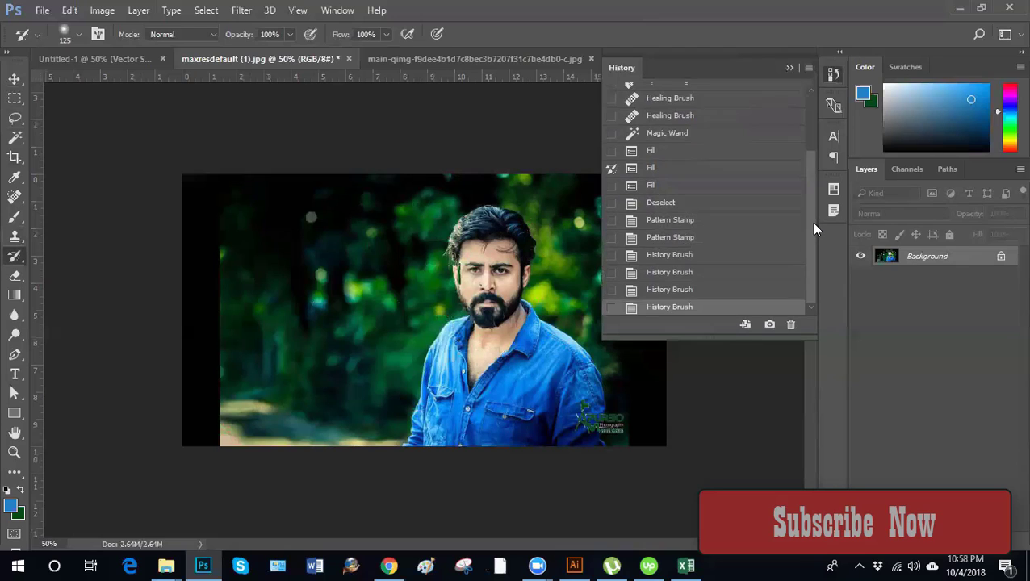
mouse_move(811, 222)
left_mouse_down()
mouse_move(810, 132)
mouse_move(813, 250)
mouse_move(807, 126)
mouse_move(810, 221)
left_mouse_up()
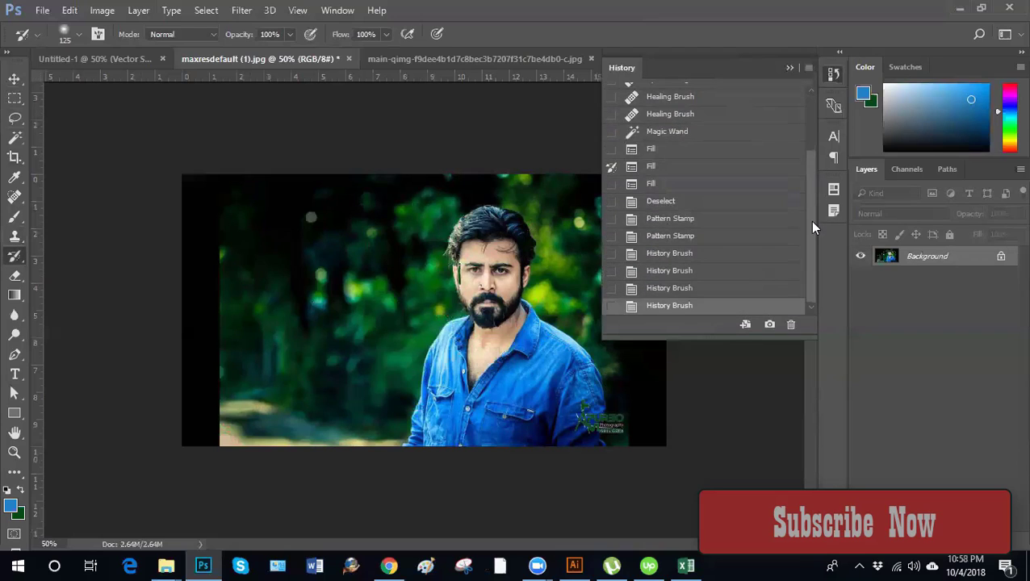
left_click(678, 167)
left_click(683, 149)
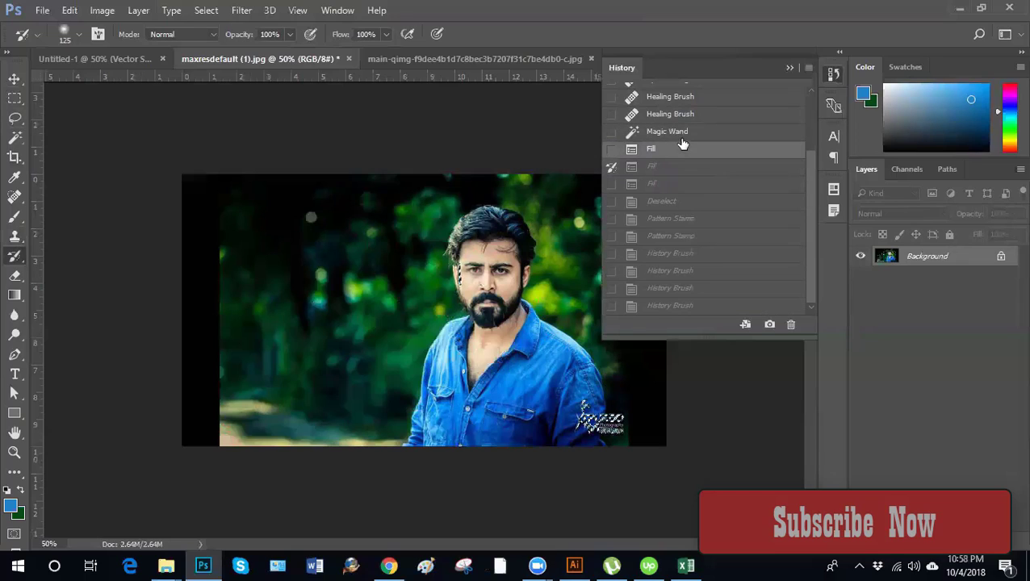
left_click(681, 207)
left_click(673, 235)
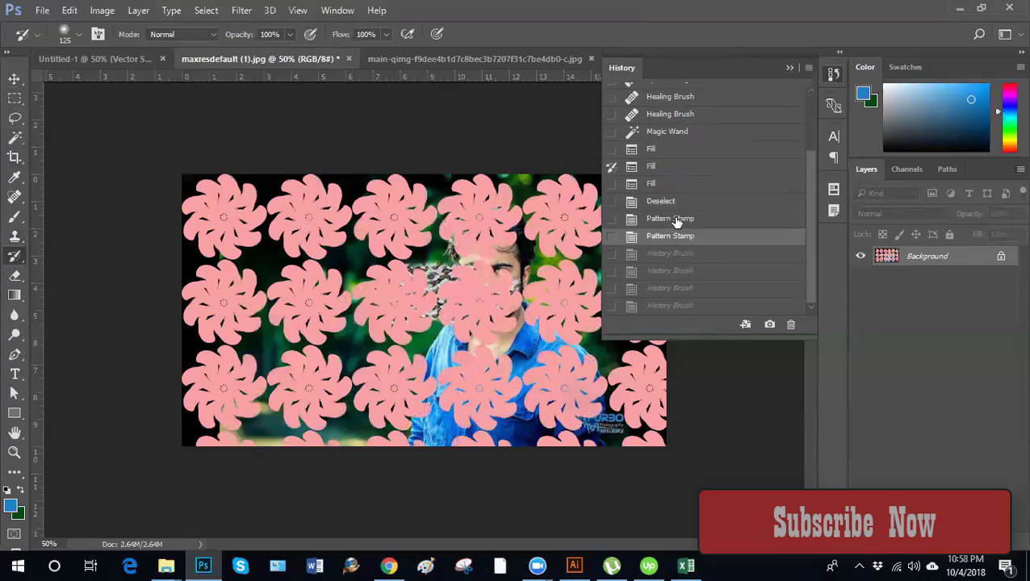
Step back through the history from the Deselect state to the Open state, viewing the photo at each stage
left_click(670, 200)
left_click(674, 183)
left_click(675, 166)
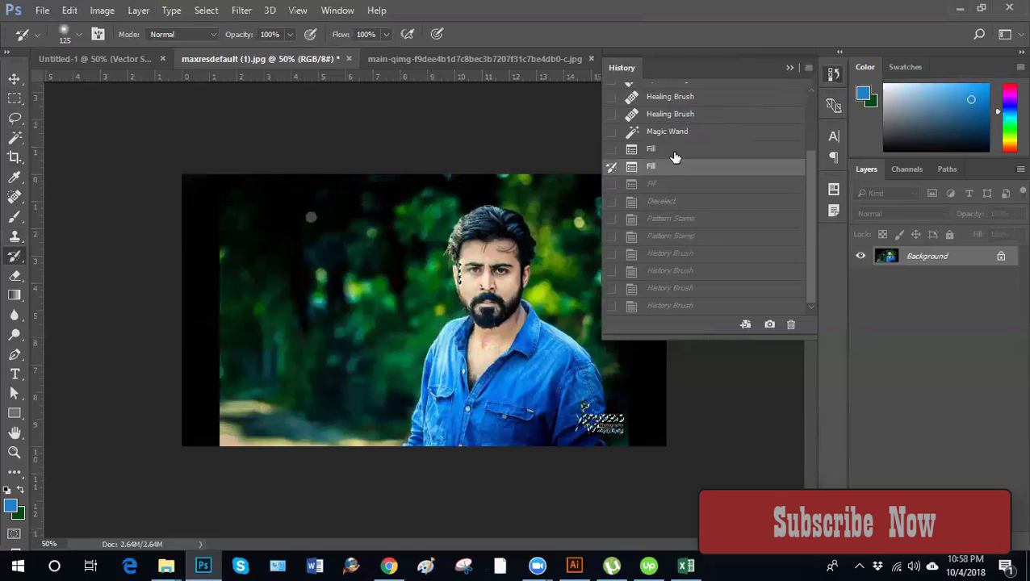
left_click(680, 149)
left_click(686, 130)
left_click(690, 117)
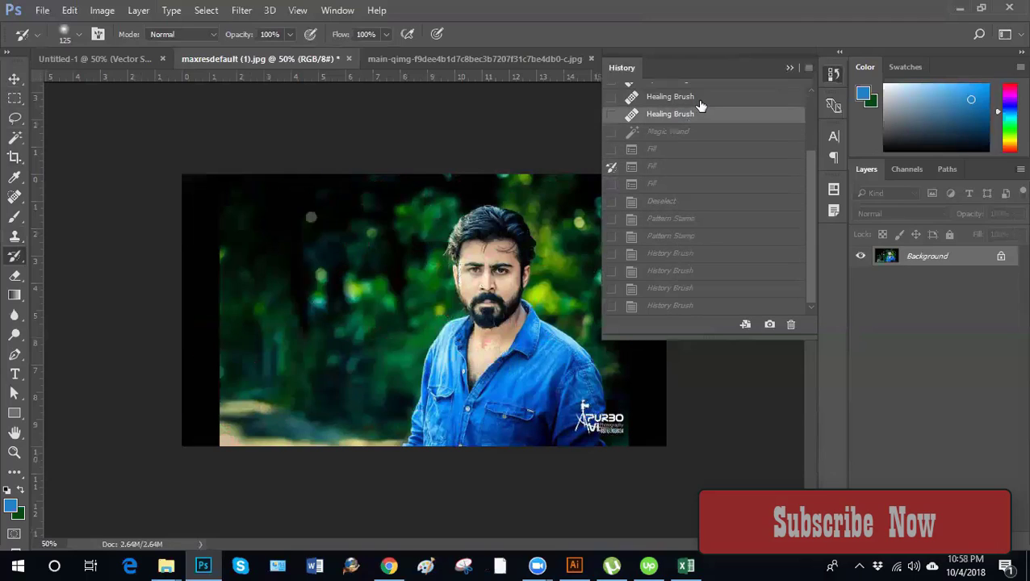
left_click(699, 98)
left_click_drag(807, 208, 805, 148)
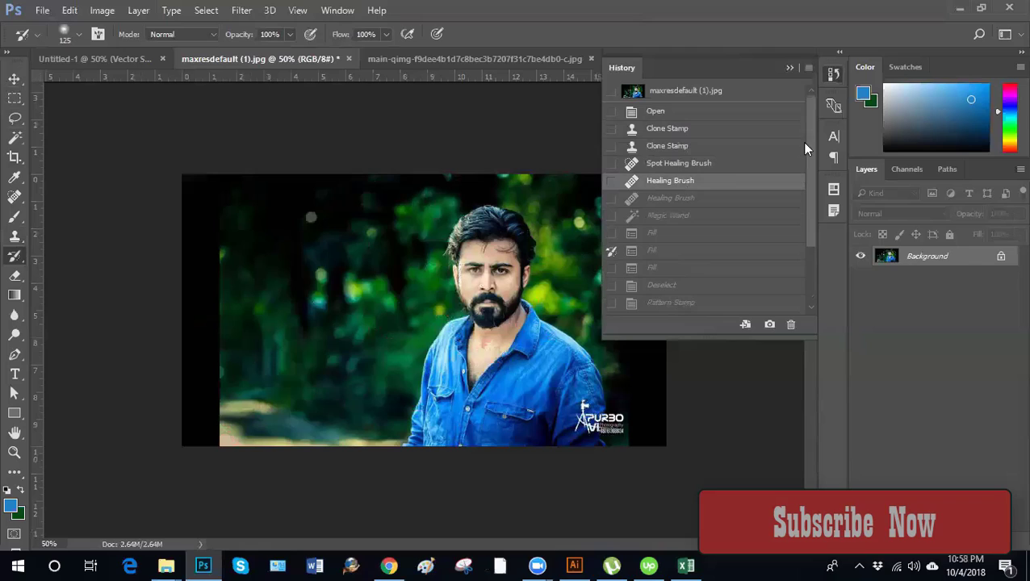
left_click(707, 163)
left_click(705, 148)
left_click(701, 129)
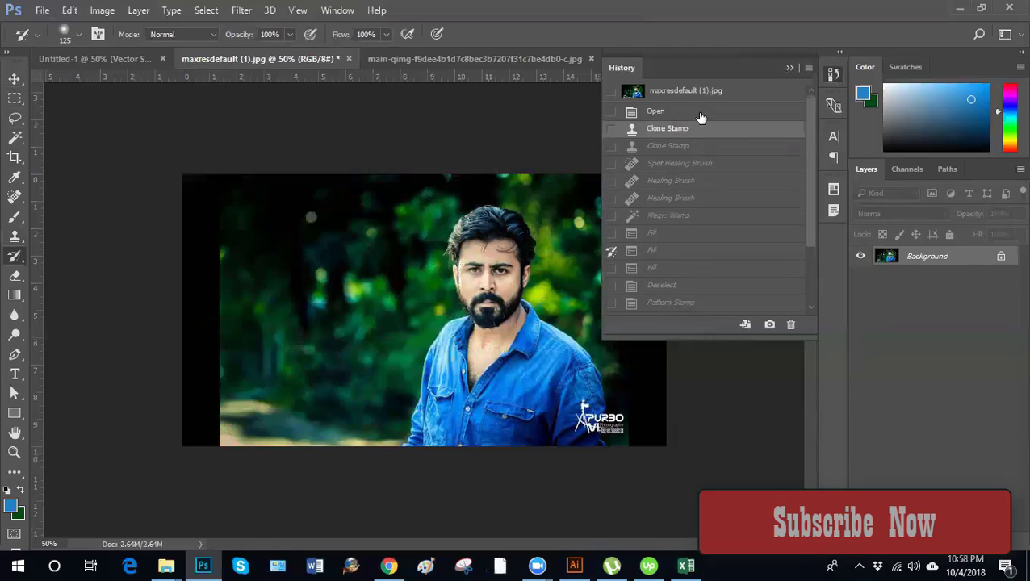
left_click(694, 113)
Return to the second Fill state, set the maxresdefault (1).jpg snapshot as the History Brush source and deselect the selection
left_click(687, 252)
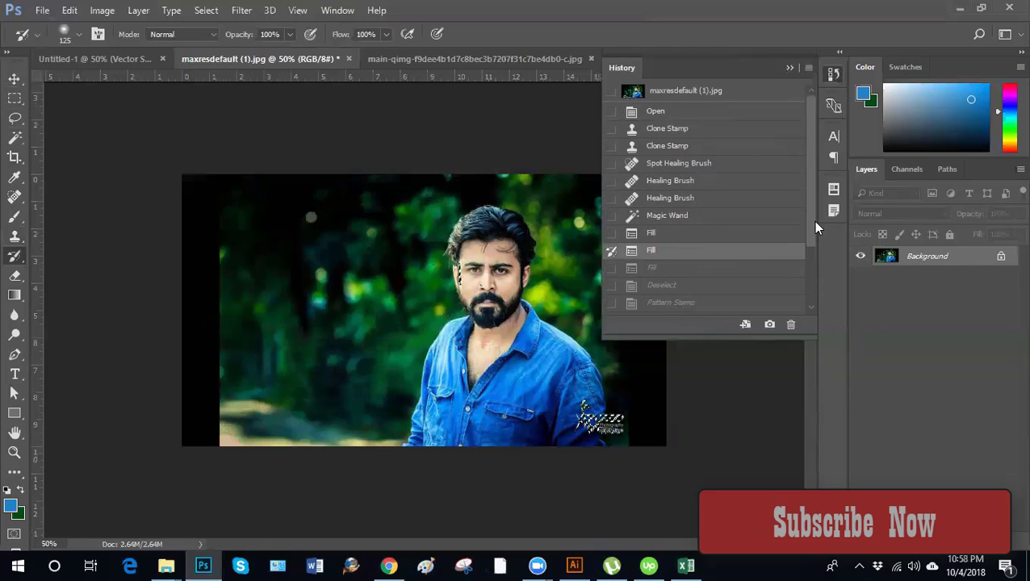
mouse_move(813, 220)
left_mouse_down()
mouse_move(816, 297)
mouse_move(810, 179)
left_mouse_up()
left_click(612, 91)
key("ctrl+d")
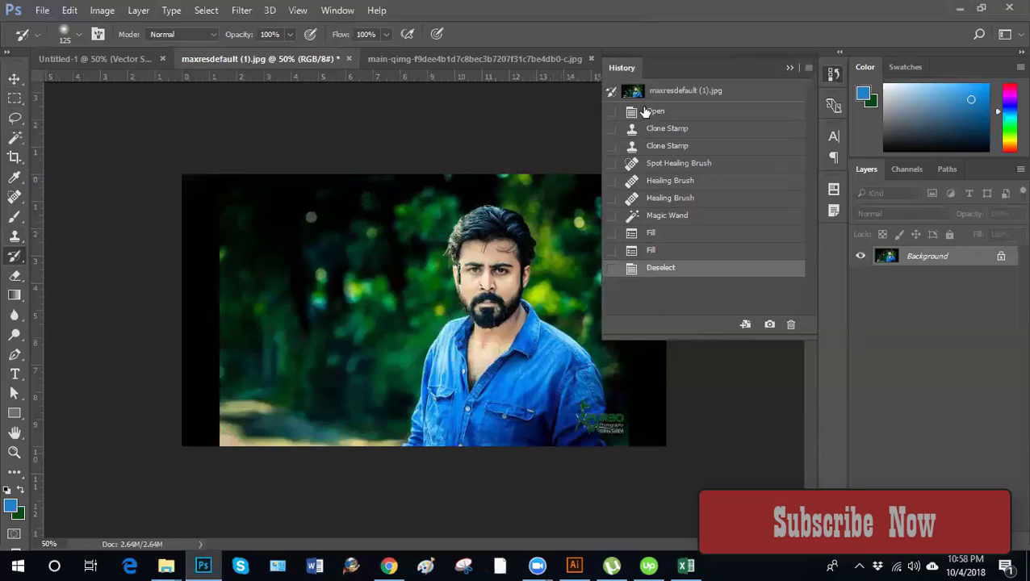
Step back to the first Healing Brush state, and revert the photo to the maxresdefault (1).jpg snapshot
key("ctrl+alt+z")
key("ctrl+alt+z")
key("ctrl+alt+z")
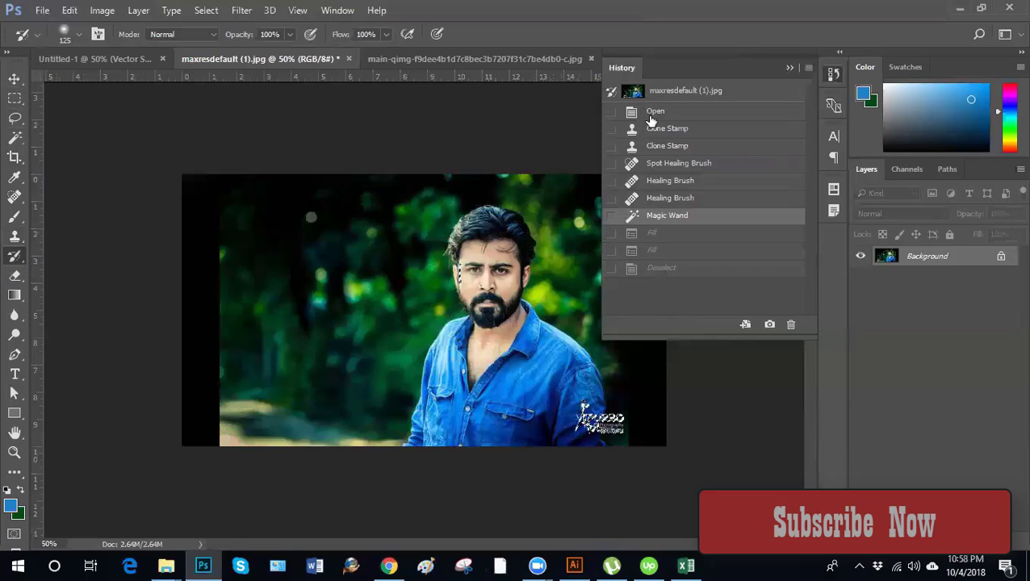
key("ctrl+alt+z")
key("ctrl+alt+z")
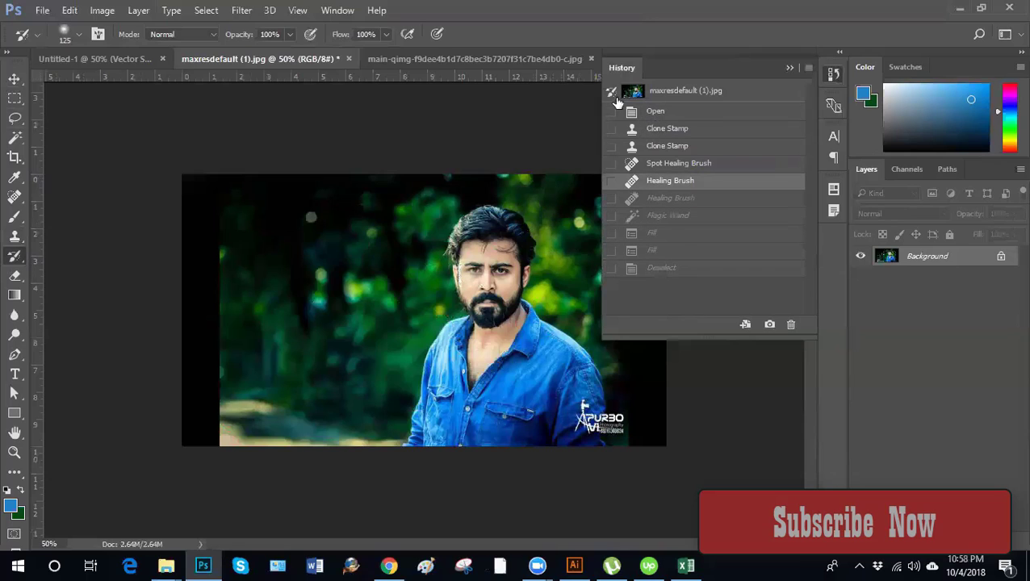
left_click(689, 91)
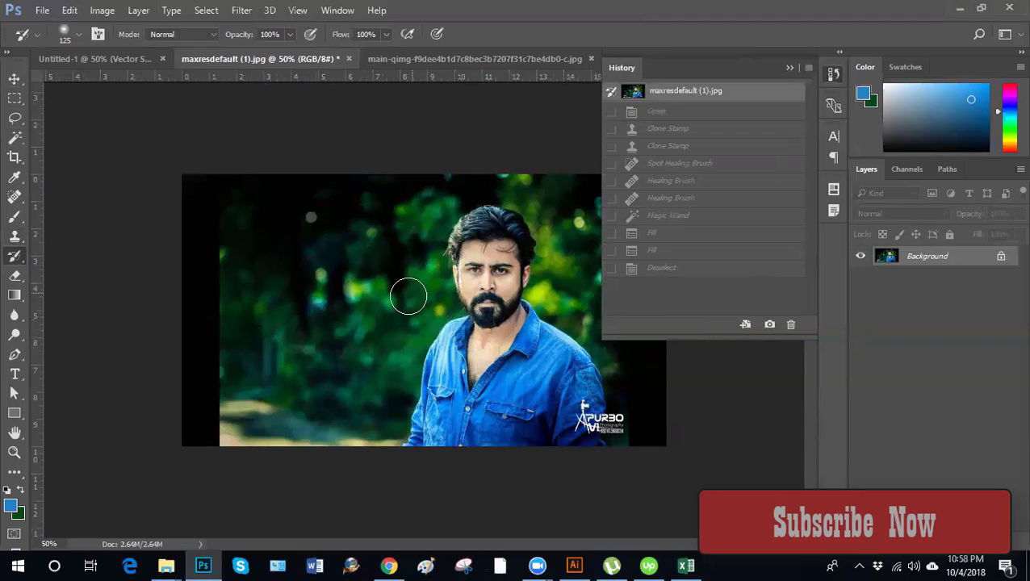
Go to the first Fill history state, set it as the History Brush source and close the history list
left_click(701, 222)
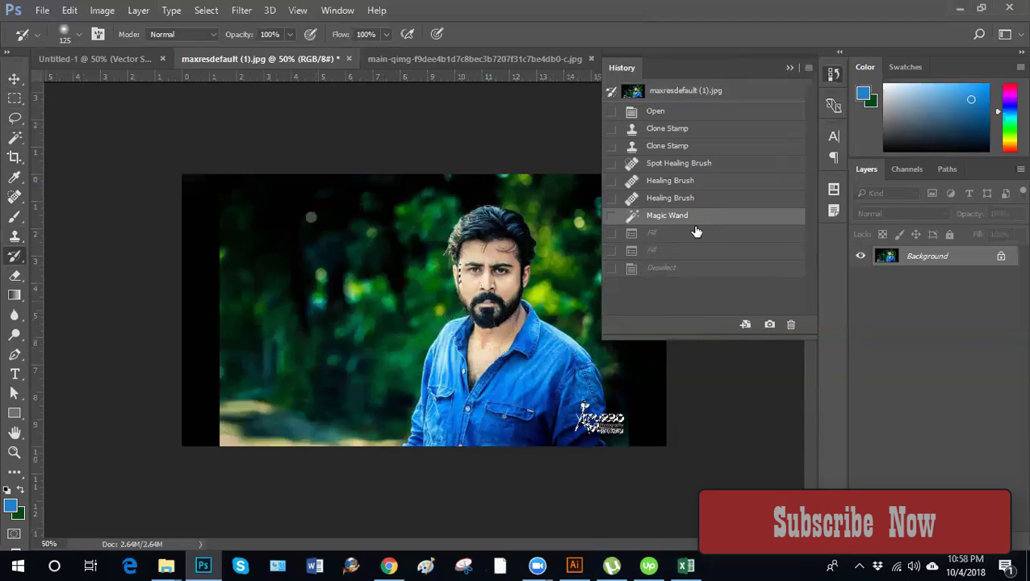
left_click(687, 234)
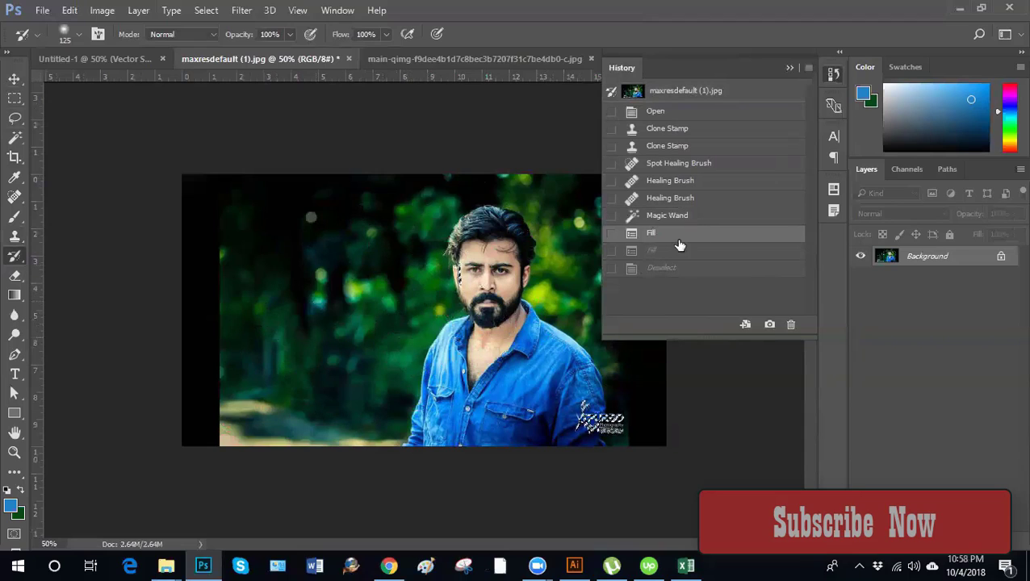
left_click(612, 234)
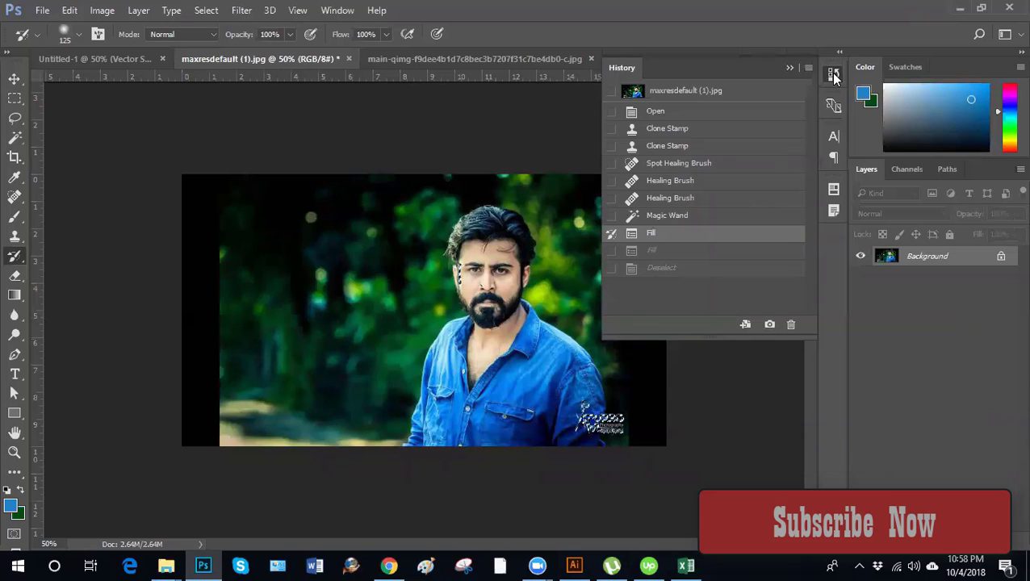
left_click(834, 75)
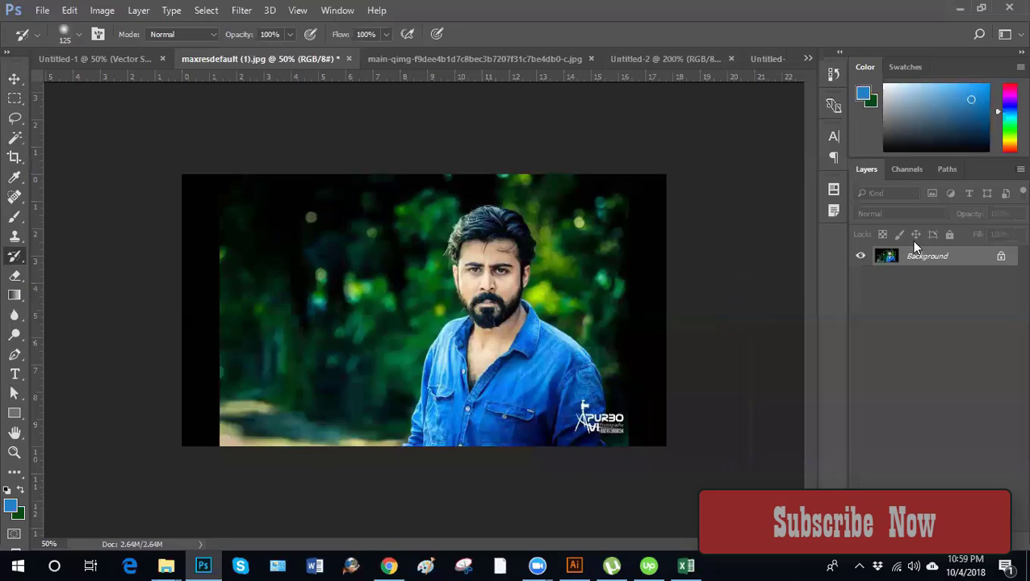
Switch to the Art History Brush, try a stroke over the man's face and undo it
left_click(14, 280)
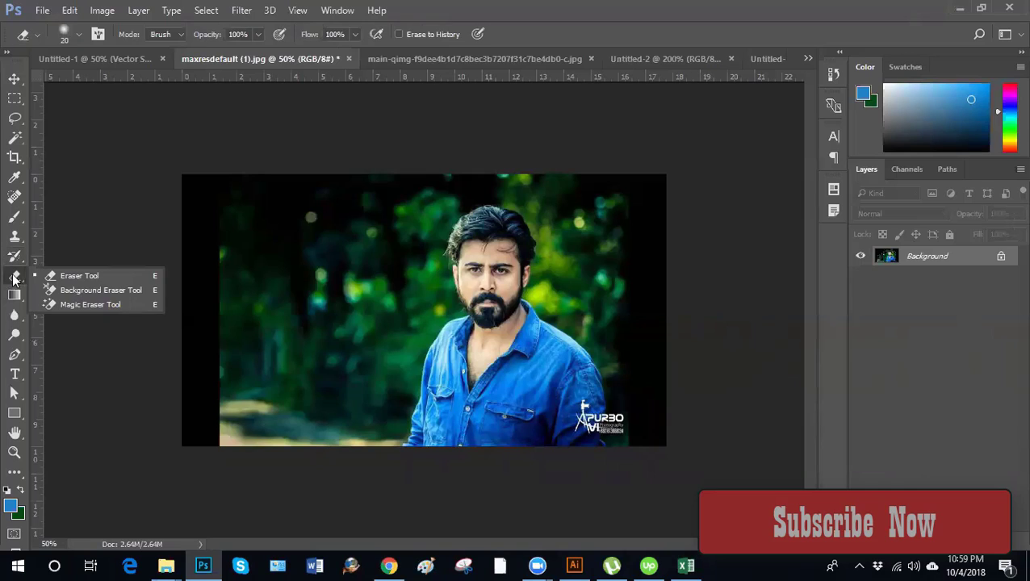
left_click(14, 257)
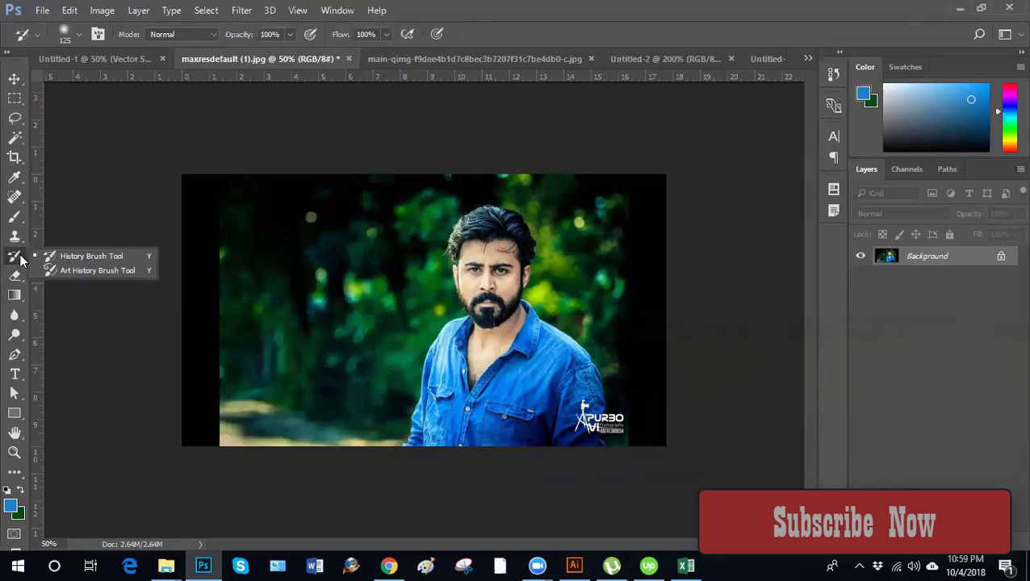
left_click(79, 272)
mouse_move(450, 275)
left_mouse_down()
mouse_move(487, 267)
mouse_move(520, 337)
left_mouse_up()
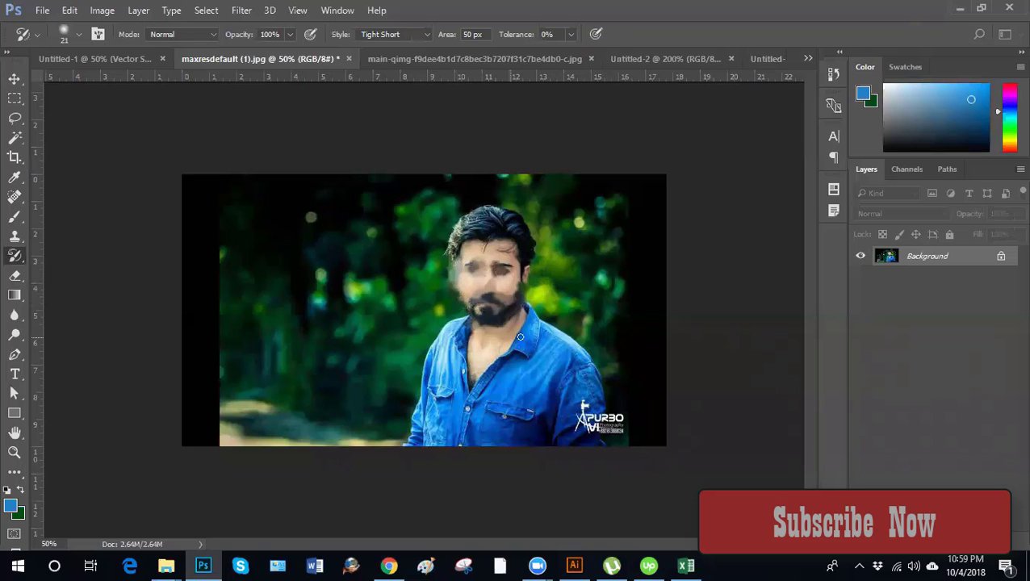
key("ctrl+z")
Reduce the Art History Brush size to 15
key("ctrl+plus")
key("ctrl+plus")
key("ctrl+plus")
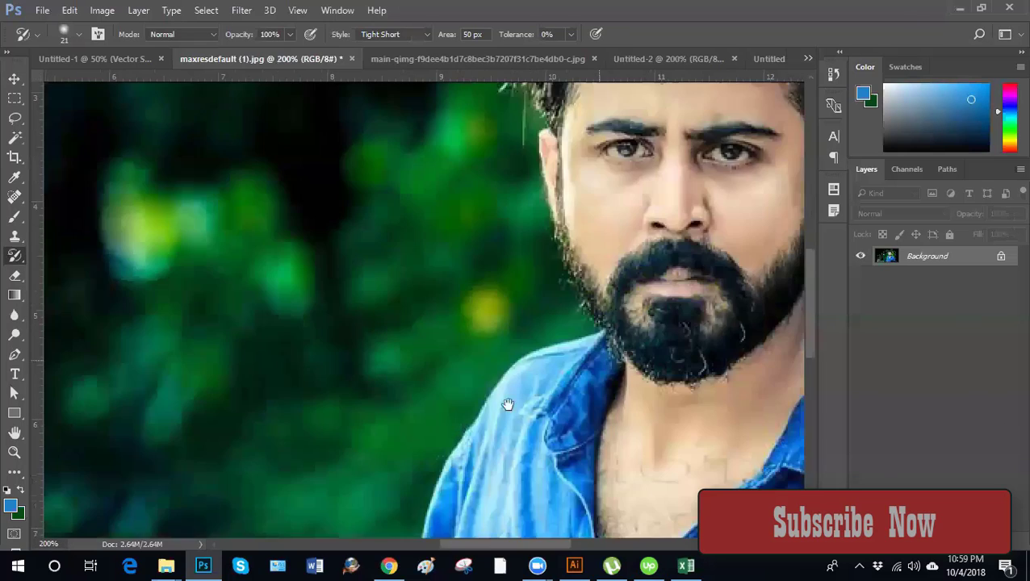
left_click_drag(508, 404, 441, 429)
key("ctrl+minus")
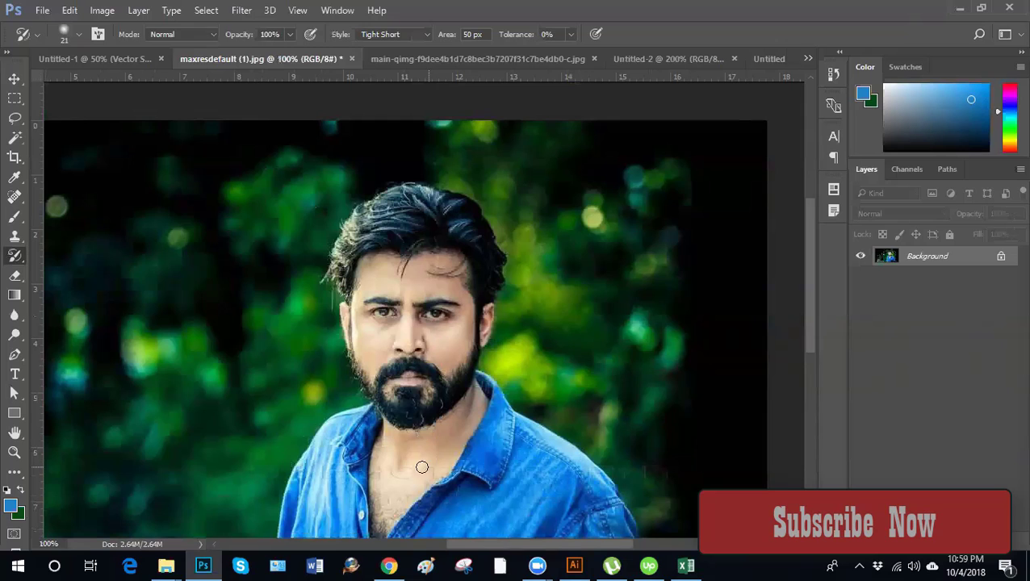
key("bracketleft")
key("bracketleft")
key("bracketright")
key("bracketright")
scroll(460, 390, "down", 2)
scroll(557, 347, "up", 2)
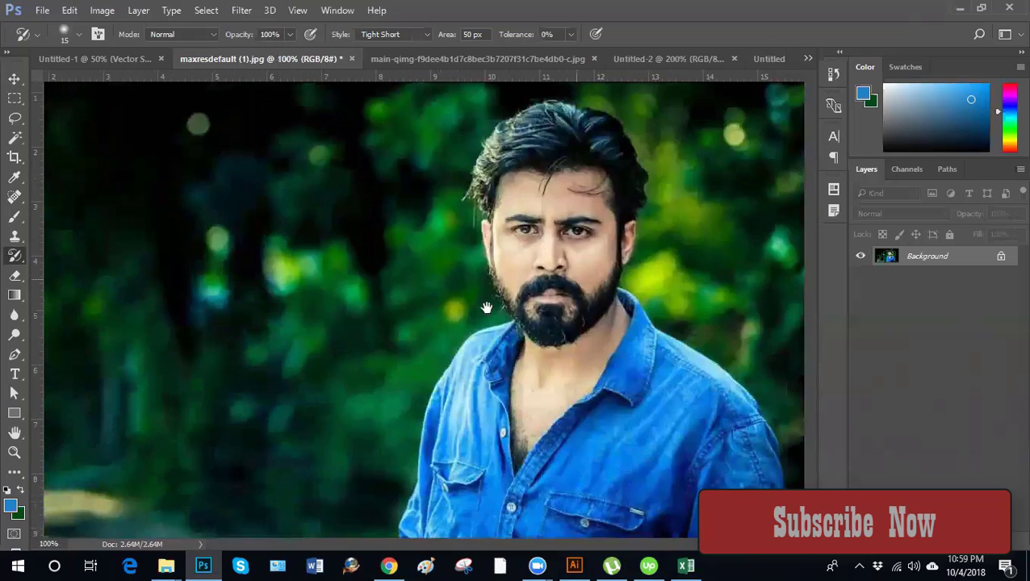
Look through the Art History Brush styles and choose Tight Short
scroll(267, 93, "up", 1)
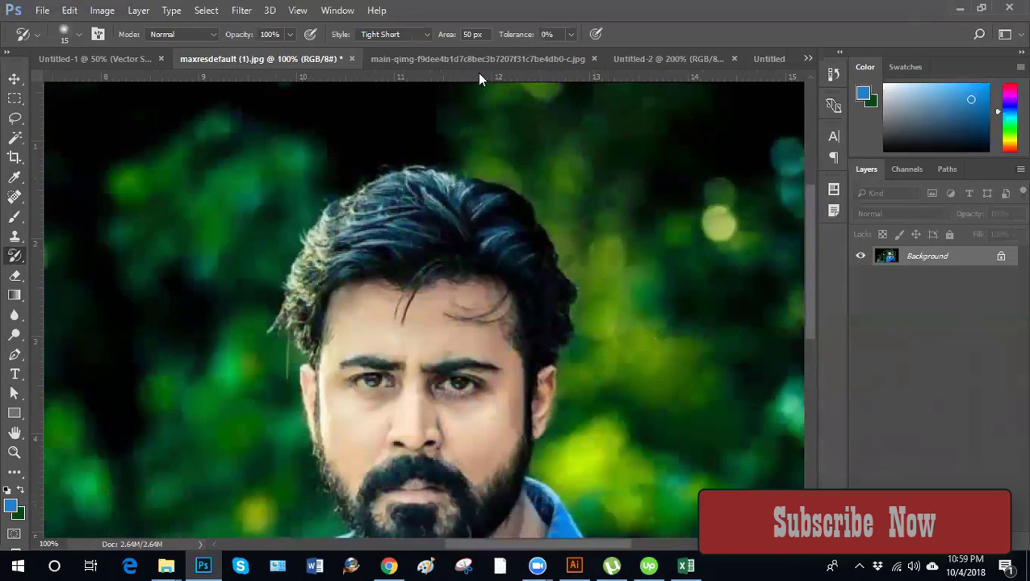
scroll(479, 89, "down", 2)
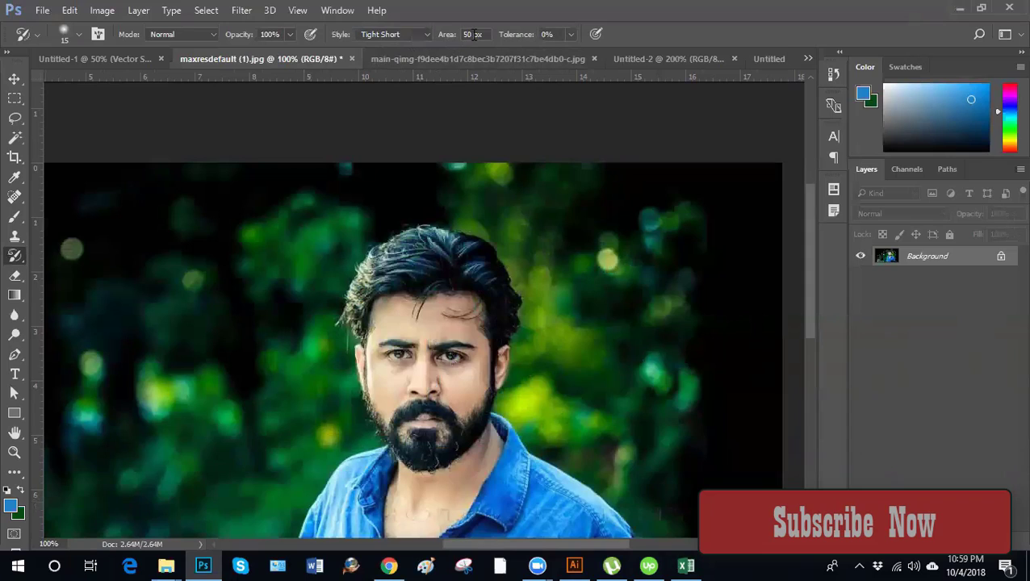
left_click(428, 34)
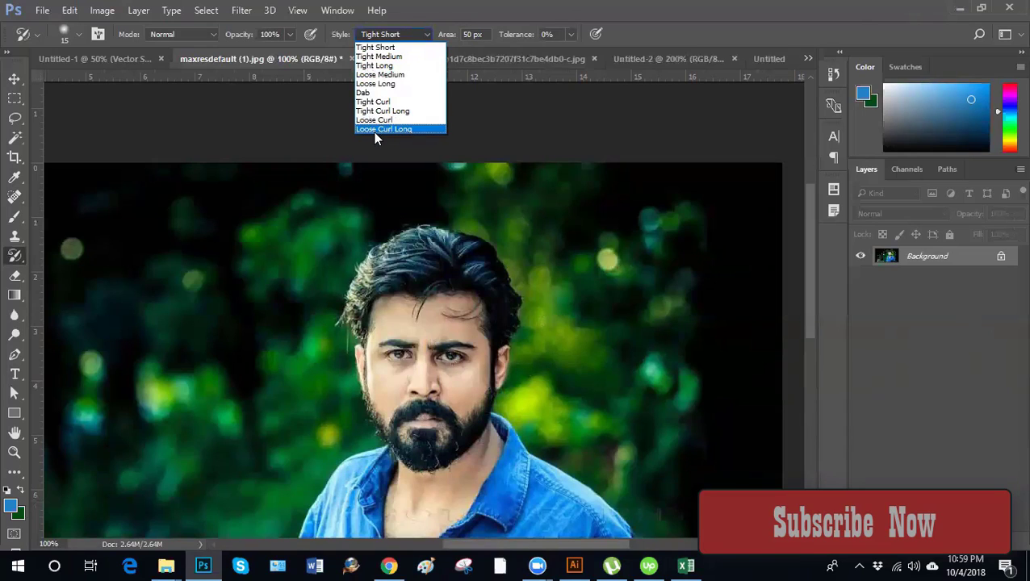
left_click(376, 47)
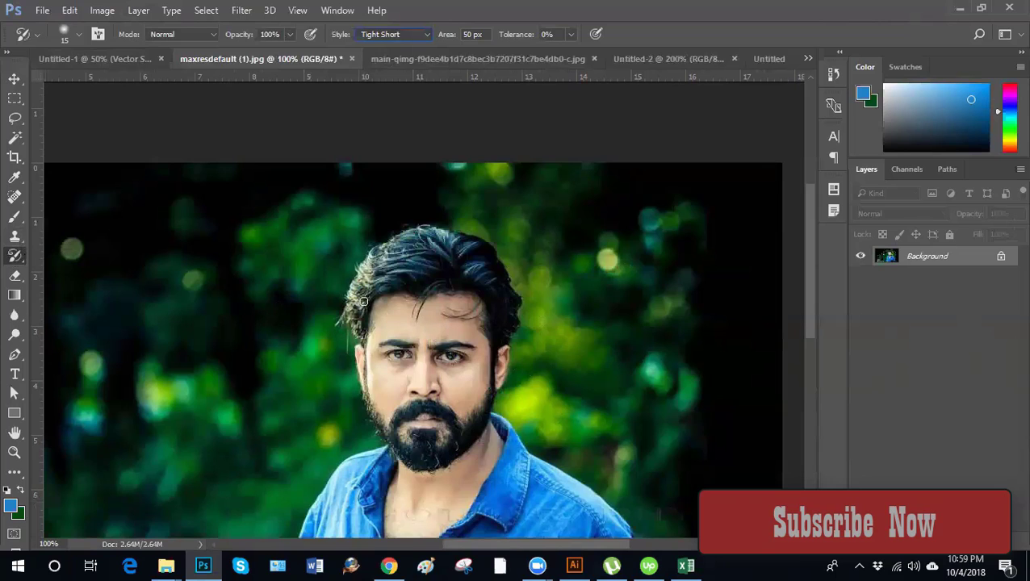
Duplicate the Background layer
key("ctrl+equal")
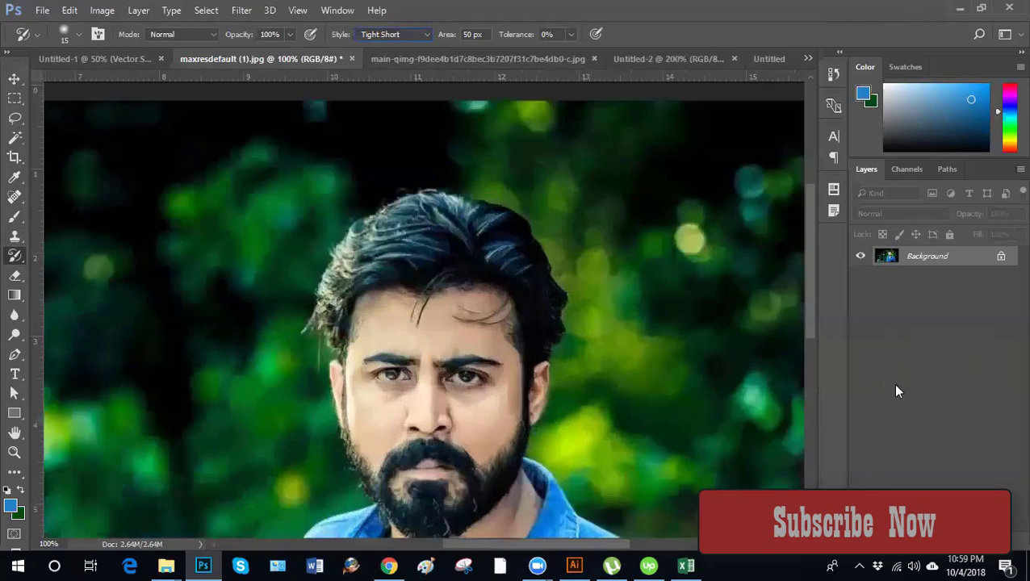
key("ctrl+j")
key("ctrl+equal")
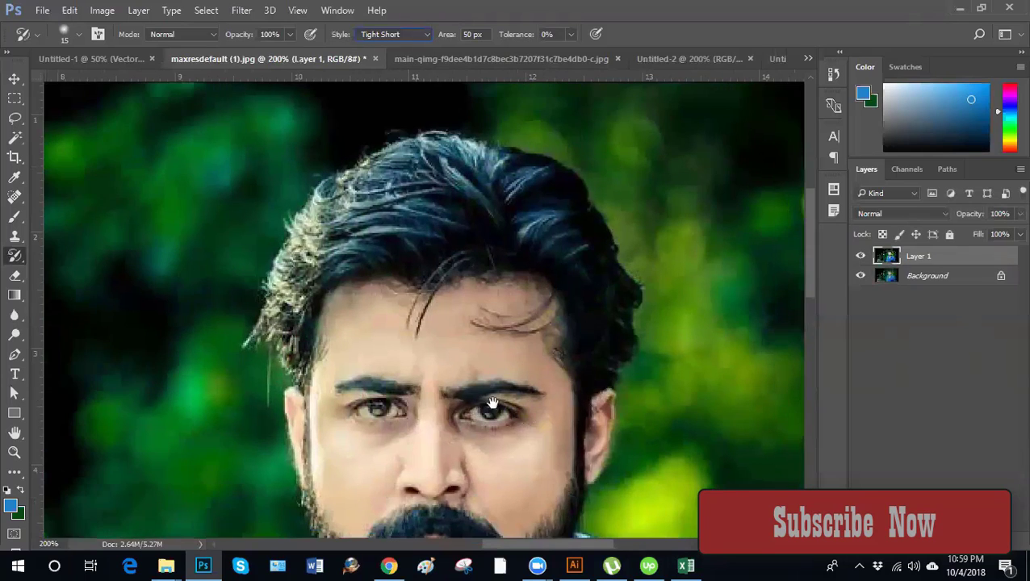
Reduce the Art History Brush size to 8 and try painting over the stray hair strands on the forehead
key("bracketleft")
key("bracketleft")
key("bracketleft")
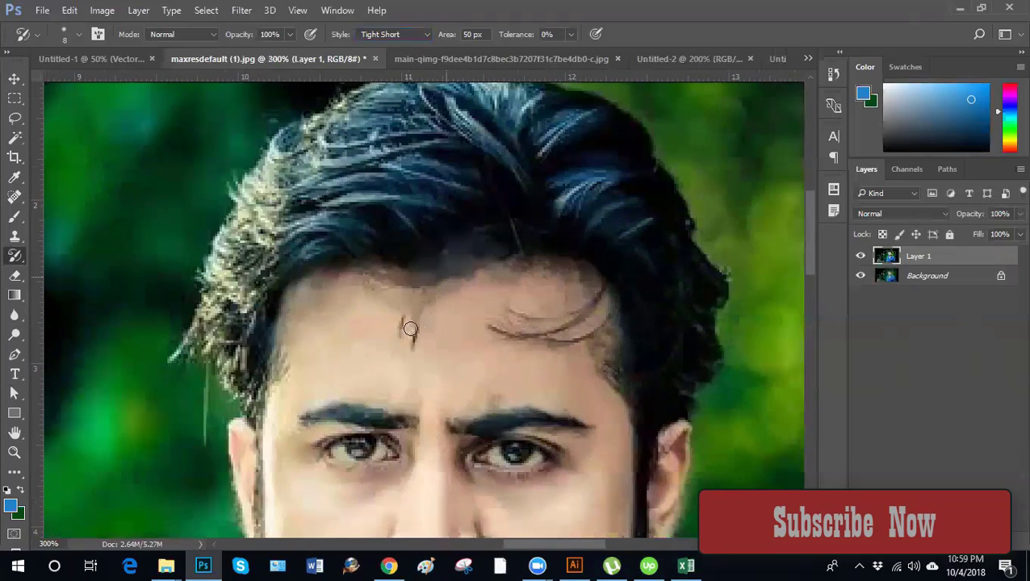
key("ctrl+minus")
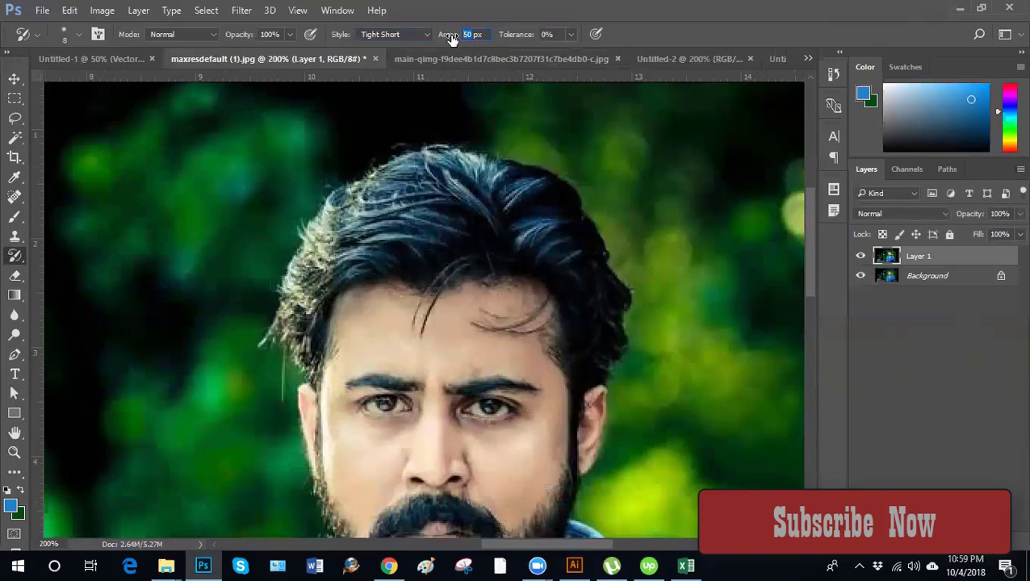
Set the Art History Brush area to 10 px and paint over the central forehead strand and the side hair and ear
type("10")
key("Return")
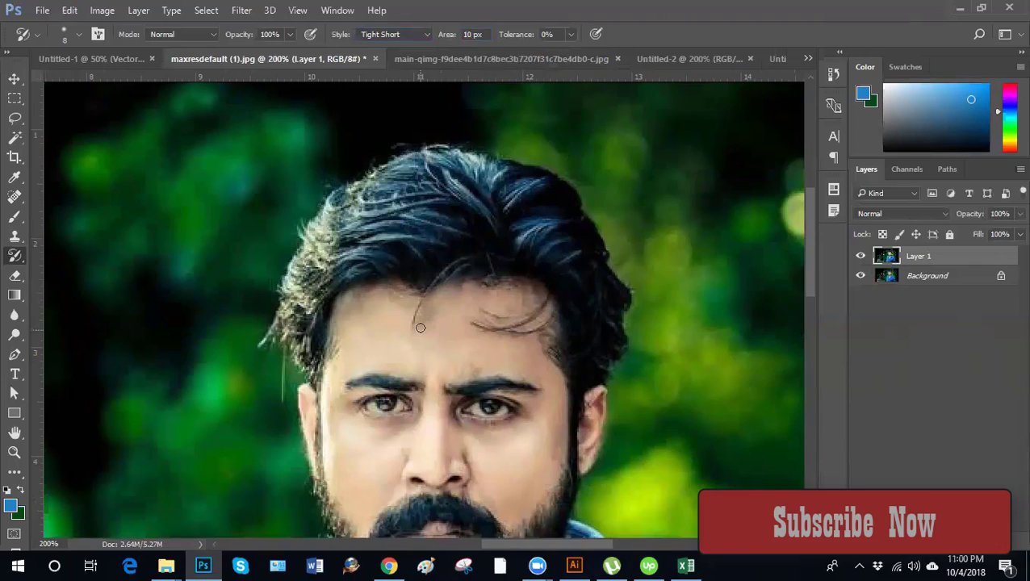
mouse_move(426, 292)
left_mouse_down()
mouse_move(404, 317)
mouse_move(359, 297)
mouse_move(318, 342)
mouse_move(301, 399)
mouse_move(311, 456)
mouse_move(300, 347)
mouse_move(281, 339)
mouse_move(272, 317)
mouse_move(314, 293)
mouse_move(287, 283)
mouse_move(281, 267)
left_mouse_up()
Enlarge the Art History Brush to 10 and paint over the rest of the man's head hair
key("bracketright")
key("bracketright")
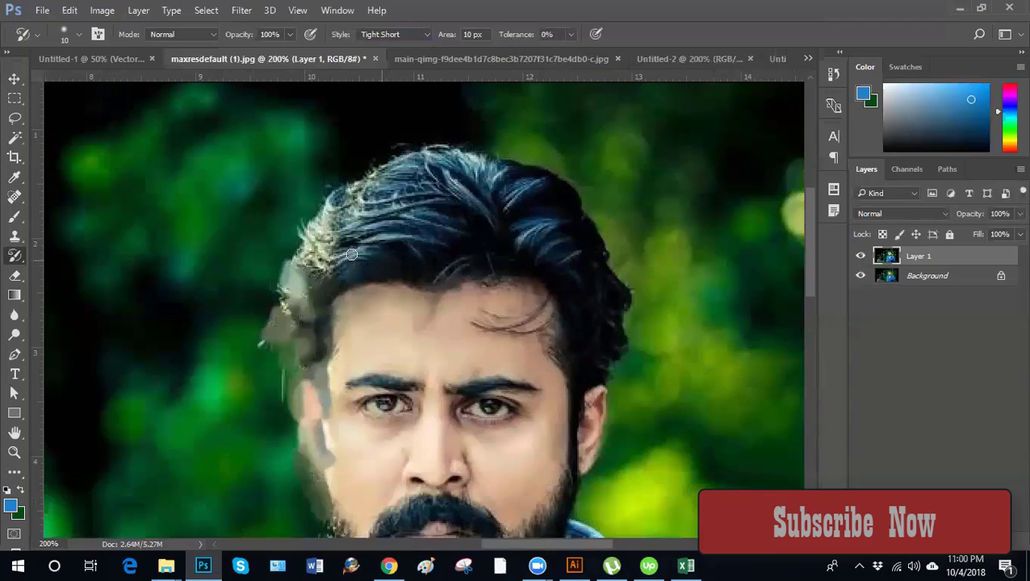
mouse_move(352, 254)
left_mouse_down()
mouse_move(330, 229)
mouse_move(373, 250)
mouse_move(441, 259)
mouse_move(429, 233)
mouse_move(373, 201)
mouse_move(404, 209)
mouse_move(453, 249)
mouse_move(434, 181)
mouse_move(425, 196)
mouse_move(467, 252)
mouse_move(507, 244)
left_mouse_up()
mouse_move(500, 211)
left_mouse_down()
mouse_move(535, 203)
mouse_move(522, 196)
mouse_move(543, 254)
mouse_move(572, 279)
left_mouse_up()
mouse_move(564, 205)
left_mouse_down()
mouse_move(461, 157)
mouse_move(409, 162)
mouse_move(331, 204)
mouse_move(318, 245)
mouse_move(327, 252)
mouse_move(297, 319)
left_mouse_up()
mouse_move(452, 270)
left_mouse_down()
mouse_move(407, 279)
mouse_move(548, 255)
mouse_move(559, 191)
mouse_move(606, 304)
mouse_move(624, 300)
mouse_move(611, 359)
mouse_move(577, 378)
mouse_move(550, 347)
mouse_move(575, 341)
mouse_move(566, 305)
mouse_move(602, 347)
left_mouse_up()
Reduce the Art History Brush size to 9 and paint over the remaining curved hair strands on the forehead
key("bracketleft")
key("bracketleft")
key("bracketleft")
key("bracketleft")
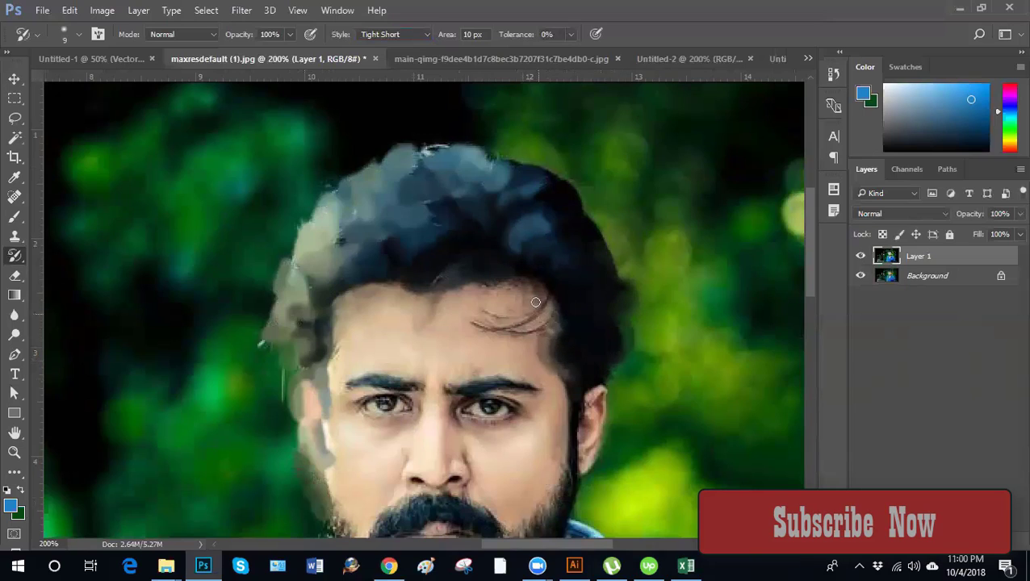
mouse_move(540, 306)
left_mouse_down()
mouse_move(478, 322)
mouse_move(494, 334)
mouse_move(541, 326)
mouse_move(516, 292)
mouse_move(503, 306)
mouse_move(517, 290)
mouse_move(488, 289)
mouse_move(465, 296)
mouse_move(490, 315)
mouse_move(460, 318)
mouse_move(439, 378)
mouse_move(395, 361)
mouse_move(396, 335)
left_mouse_up()
Adjust the brush size and paint over the temple and cheek beside the already painted ear
key("bracketleft")
key("bracketleft")
key("bracketright")
key("bracketright")
scroll(364, 325, "down", 2)
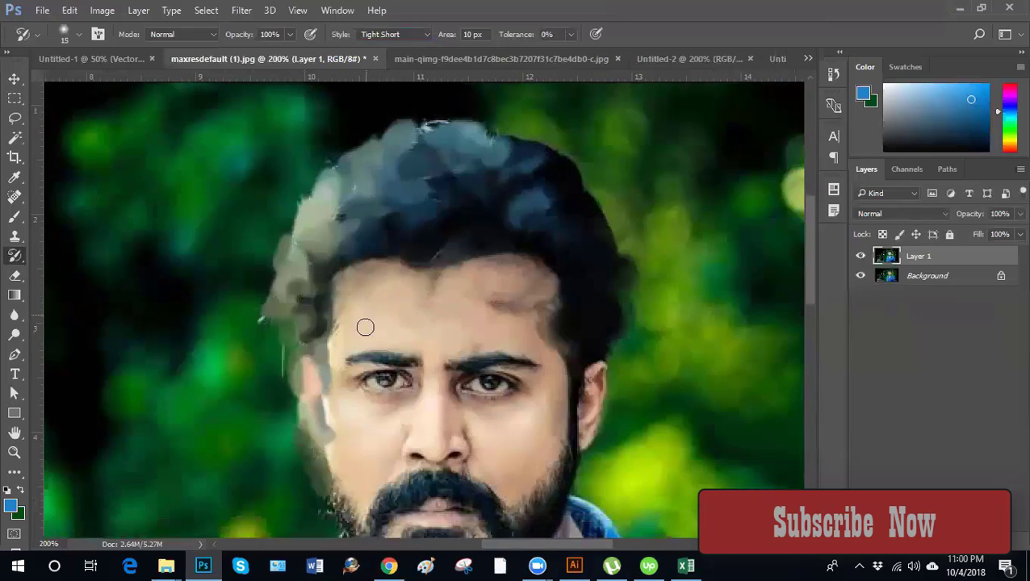
key("bracketleft")
key("bracketleft")
mouse_move(338, 299)
left_mouse_down()
mouse_move(331, 380)
mouse_move(352, 456)
left_mouse_up()
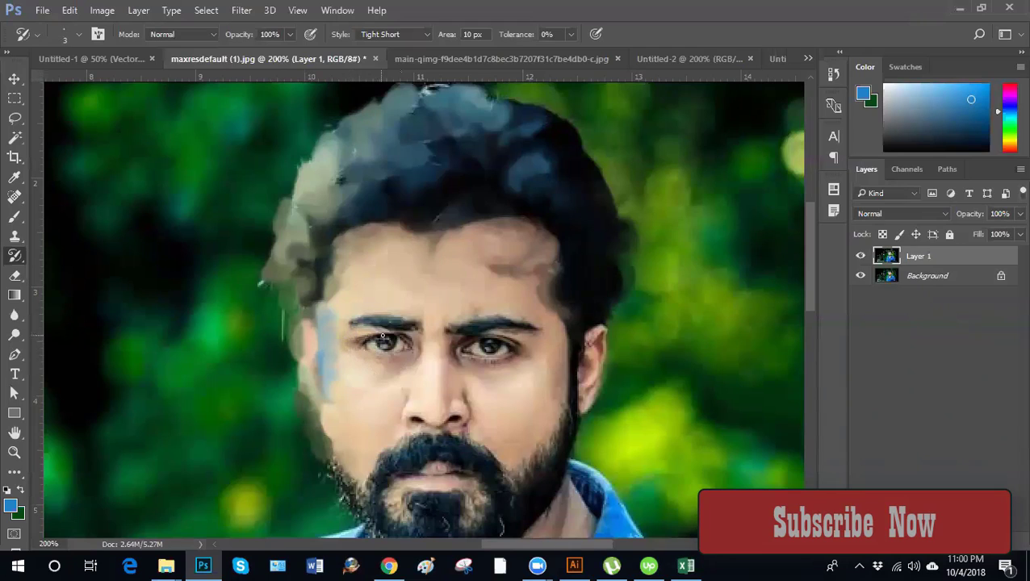
Paint over both eyebrows with a very small brush on Layer 1, setting the area to 5 px between them
left_click_drag(398, 324, 351, 324)
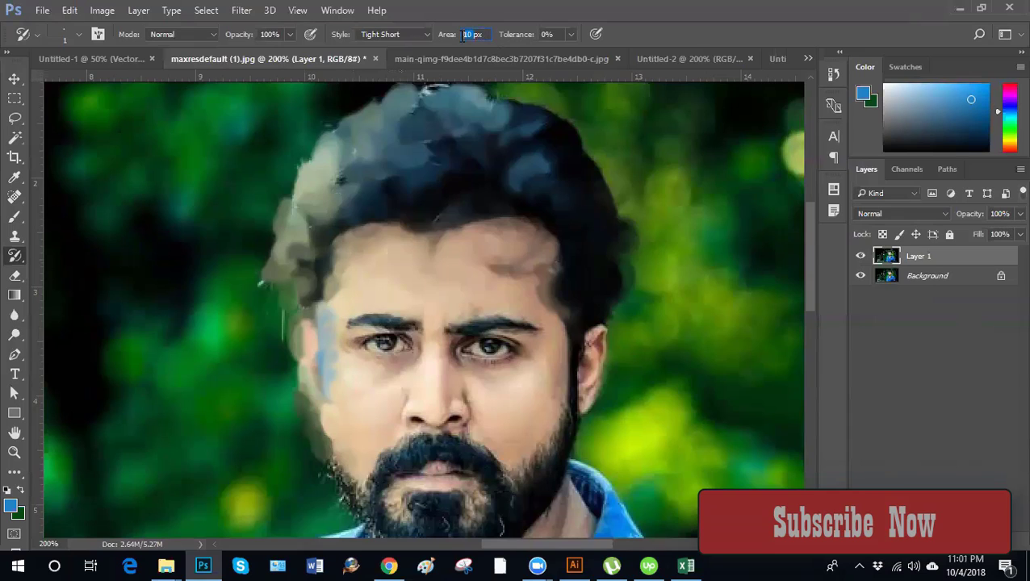
type("5")
left_click(839, 345)
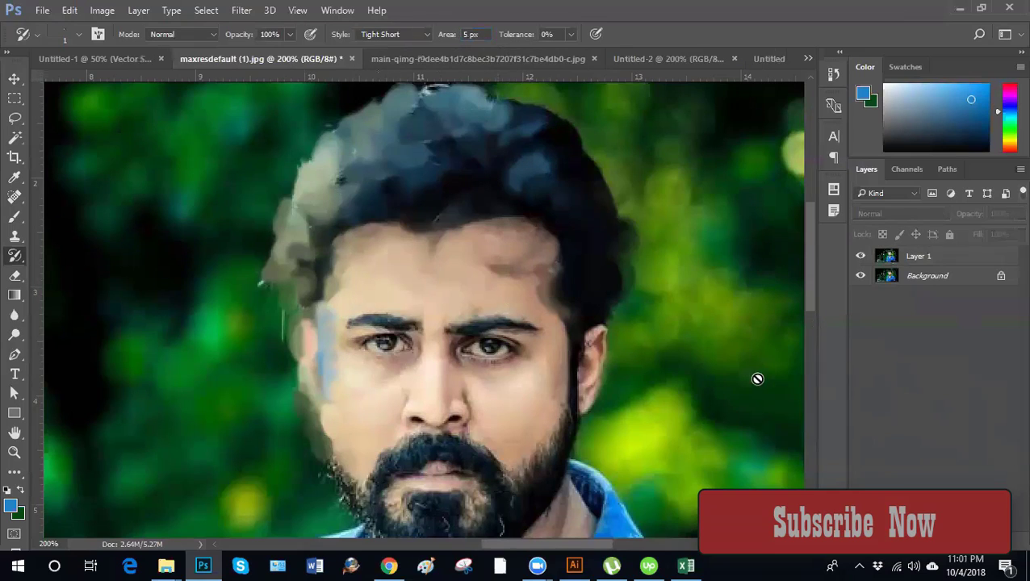
left_click(909, 259)
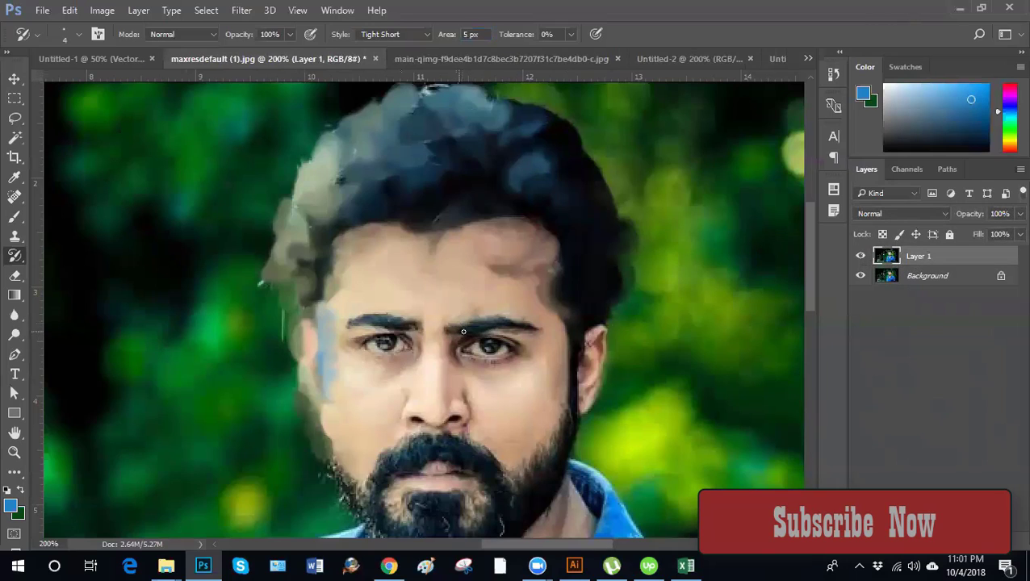
left_click_drag(463, 332, 506, 325)
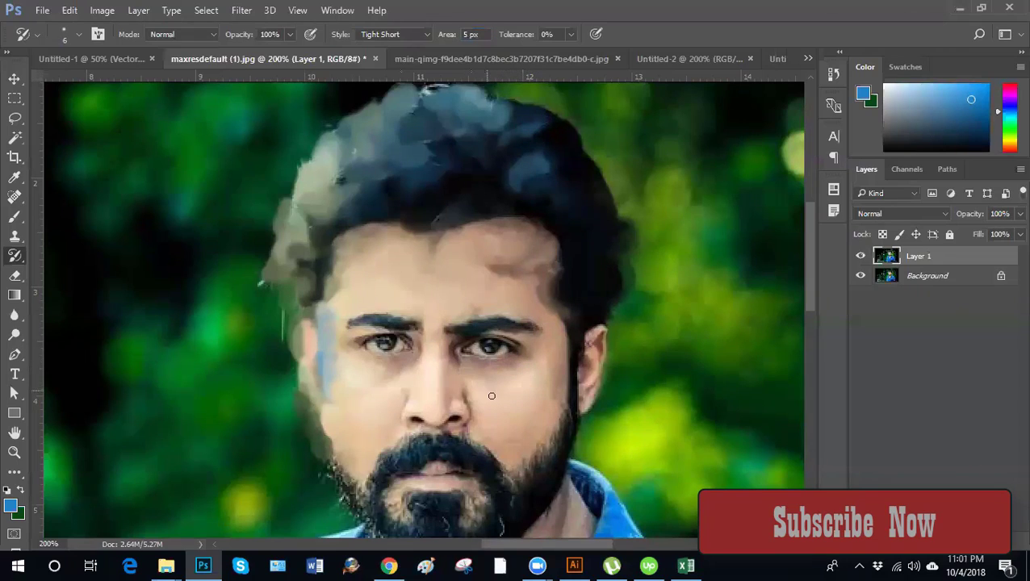
Paint over the moustache, the beard and both sideburns with the Art History Brush at size 6
scroll(381, 404, "down", 3)
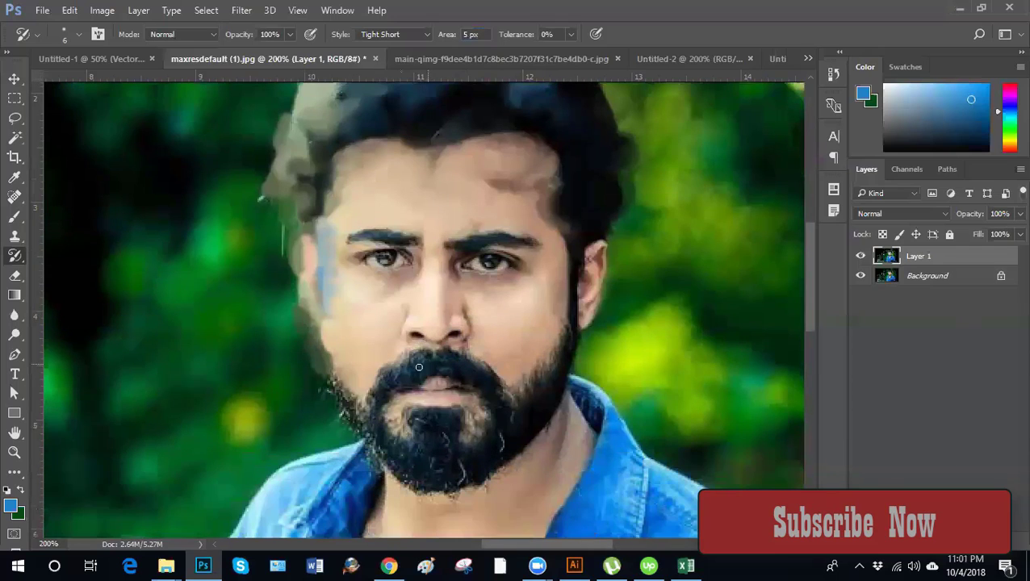
mouse_move(419, 367)
left_mouse_down()
mouse_move(369, 401)
mouse_move(378, 439)
mouse_move(403, 437)
mouse_move(438, 358)
mouse_move(442, 373)
mouse_move(484, 384)
mouse_move(495, 403)
mouse_move(486, 449)
mouse_move(464, 455)
mouse_move(447, 423)
mouse_move(415, 424)
mouse_move(428, 446)
mouse_move(416, 474)
mouse_move(444, 478)
mouse_move(427, 484)
mouse_move(478, 469)
mouse_move(520, 435)
mouse_move(533, 394)
mouse_move(520, 402)
mouse_move(555, 367)
mouse_move(545, 410)
mouse_move(527, 437)
mouse_move(557, 381)
mouse_move(580, 294)
left_mouse_up()
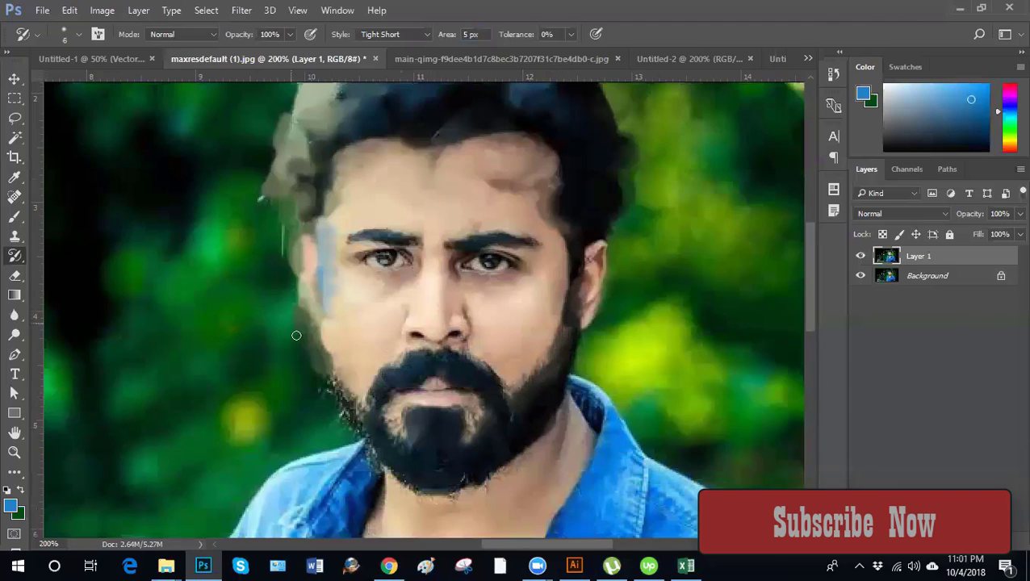
left_click_drag(296, 335, 387, 468)
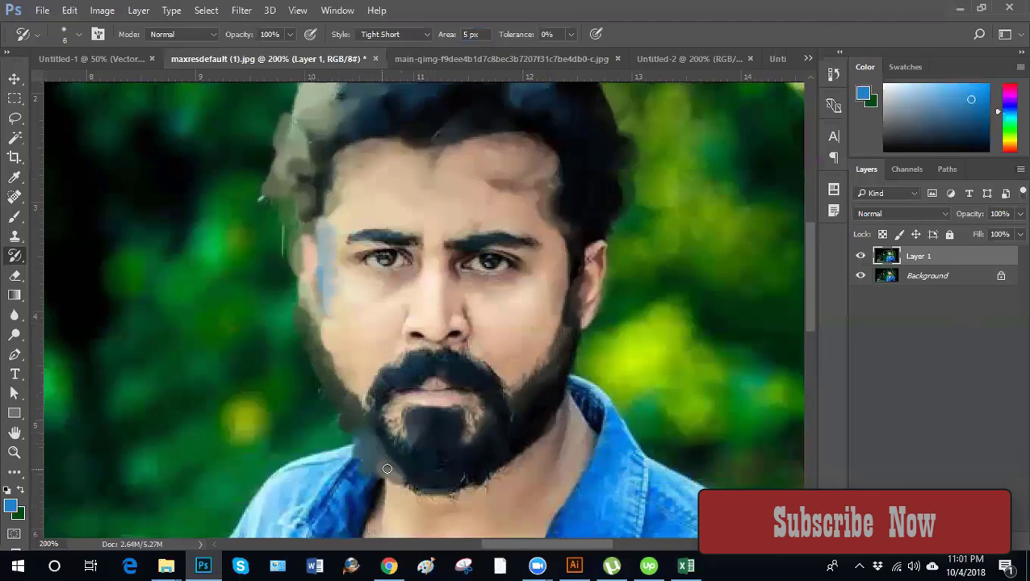
Reduce the brush size and try dabbing beside the nose twice, undoing each dab
key("bracketleft")
key("bracketleft")
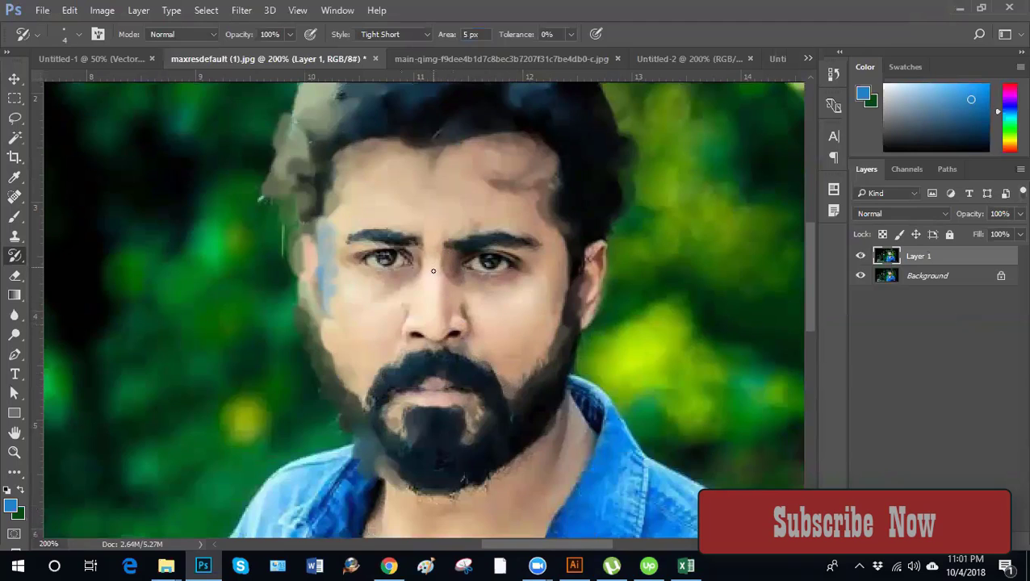
left_click(410, 319)
key("ctrl+z")
left_click(409, 317)
key("ctrl+z")
scroll(579, 307, "down", 3)
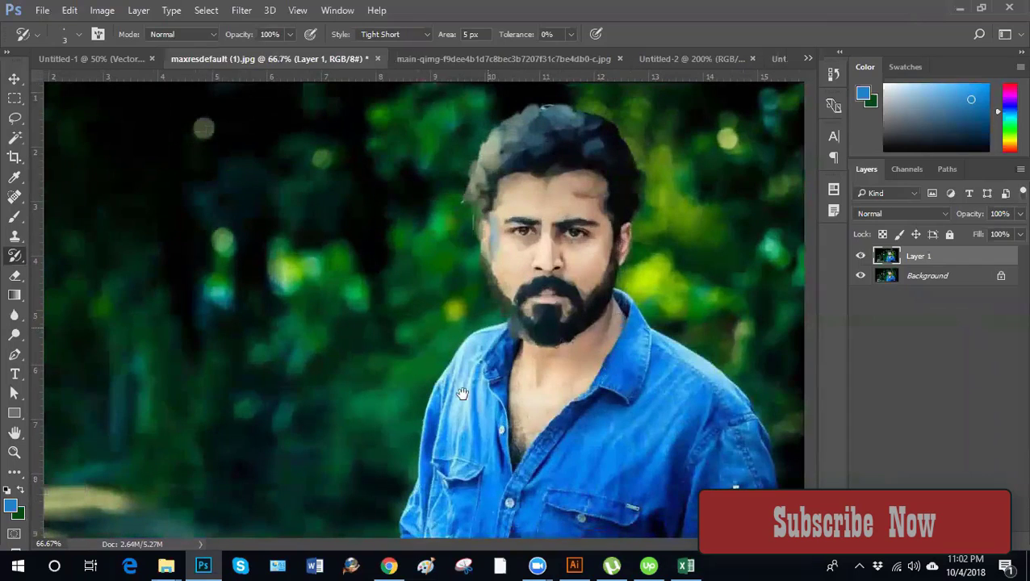
scroll(384, 408, "up", 2)
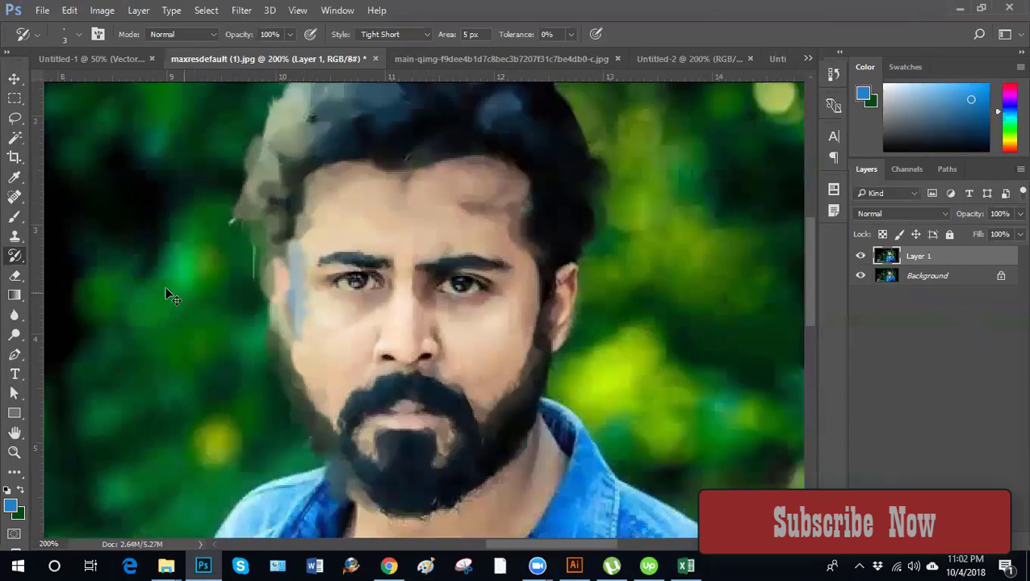
Look through the Eraser and Gradient tool groups and select the Blur tool
left_click(14, 276)
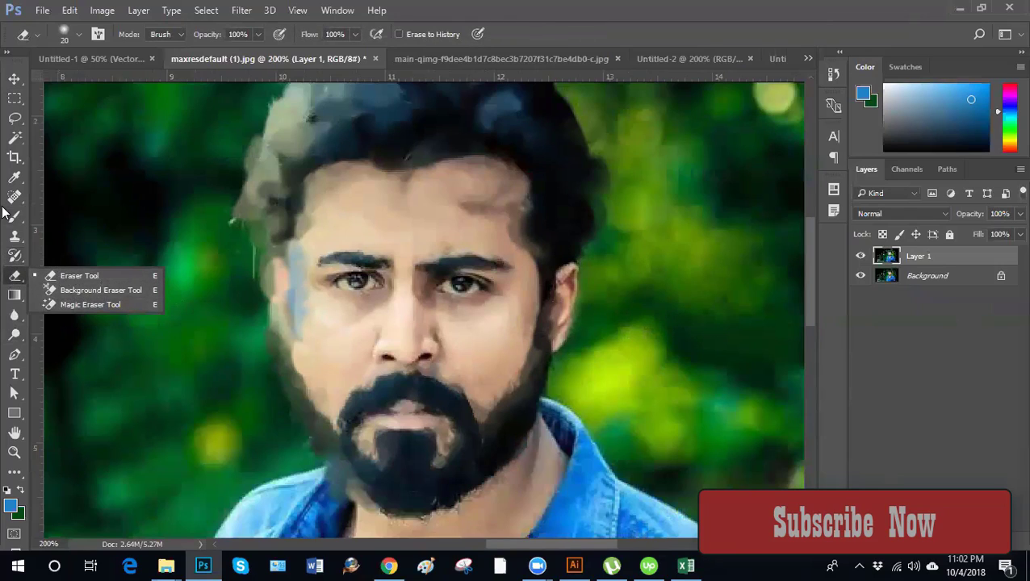
left_click(14, 296)
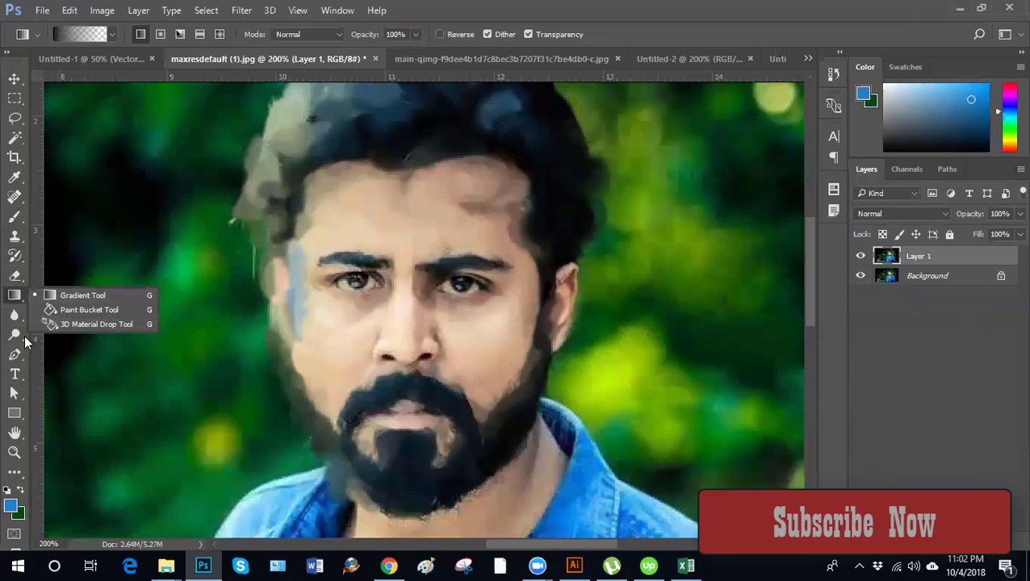
left_click(14, 315)
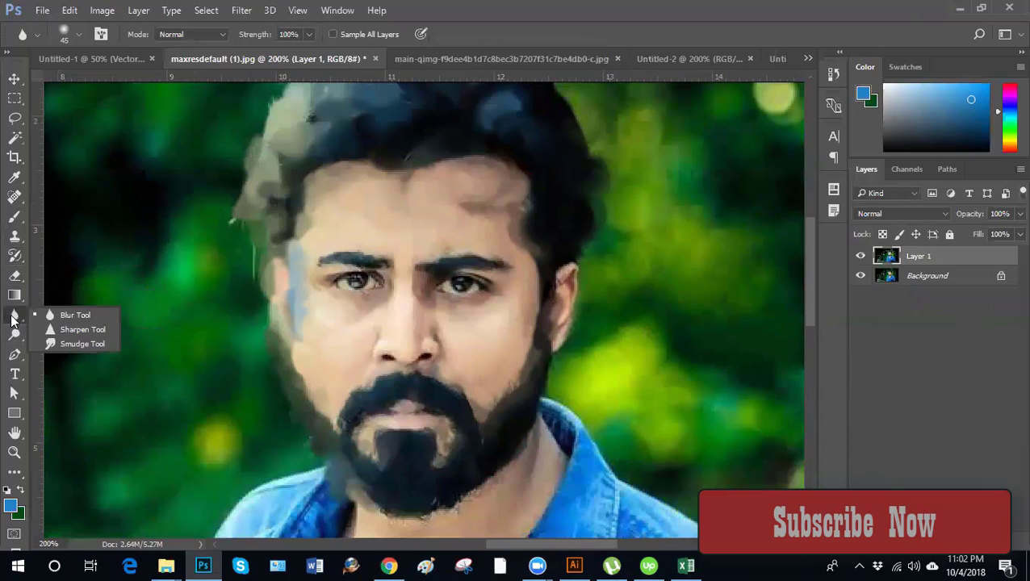
left_click(71, 316)
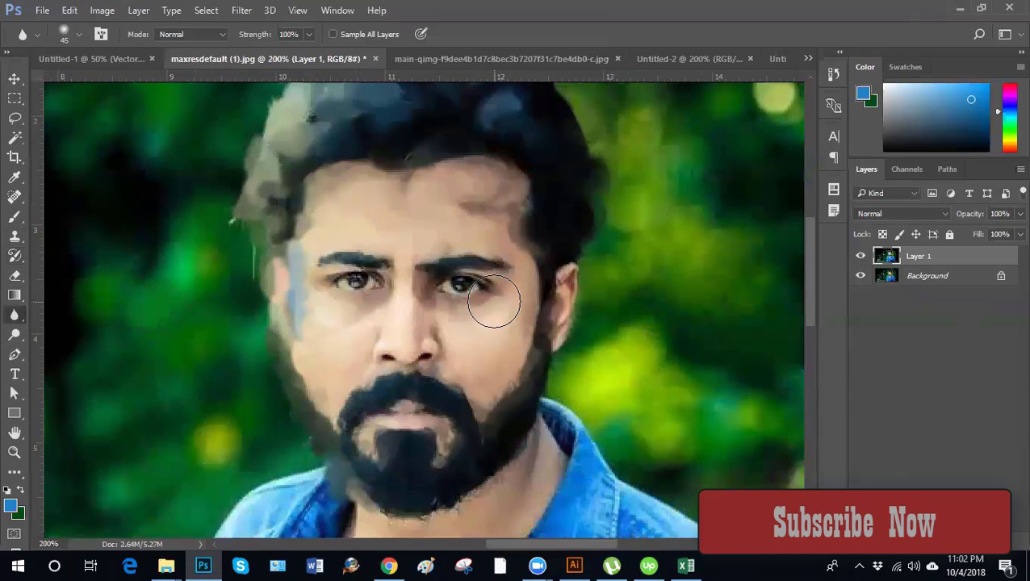
Switch to the main-qimg document with the two faces and make Layer 1 copy the active layer
left_click(508, 56)
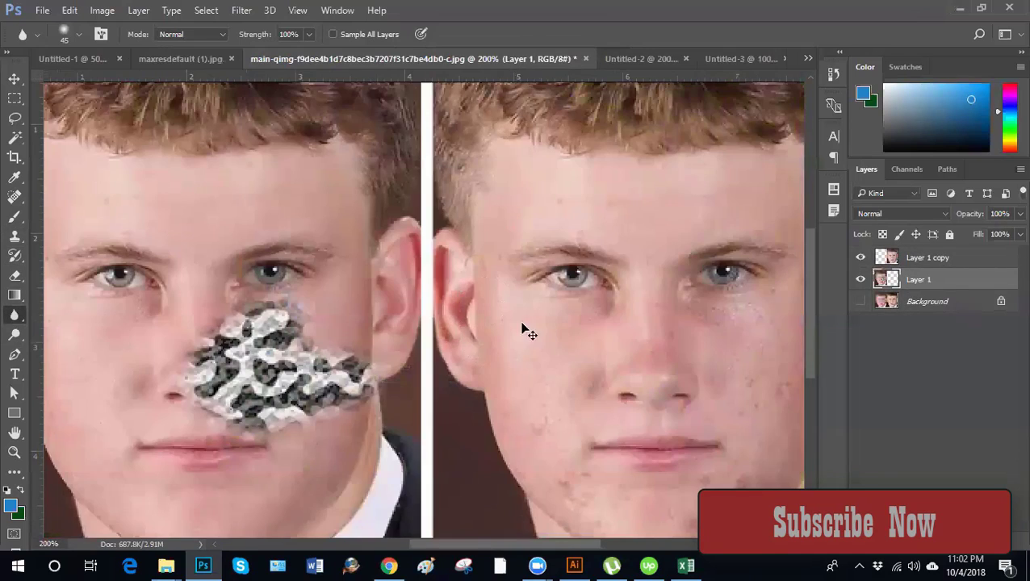
key("ctrl+minus")
key("ctrl+minus")
key("ctrl+plus")
key("ctrl+plus")
key("ctrl+plus")
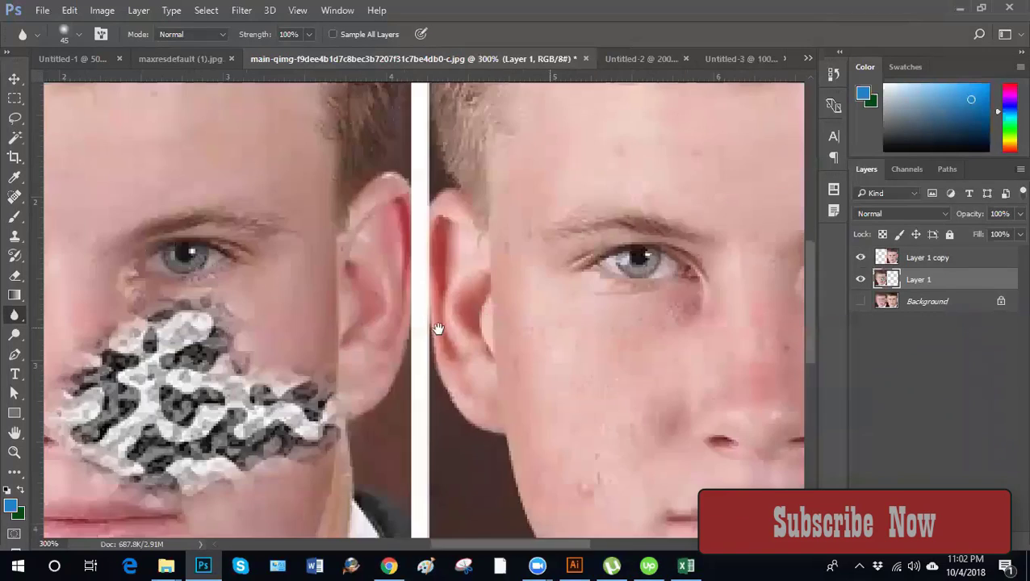
left_click_drag(783, 305, 333, 328)
key("bracketright")
key("bracketright")
key("bracketright")
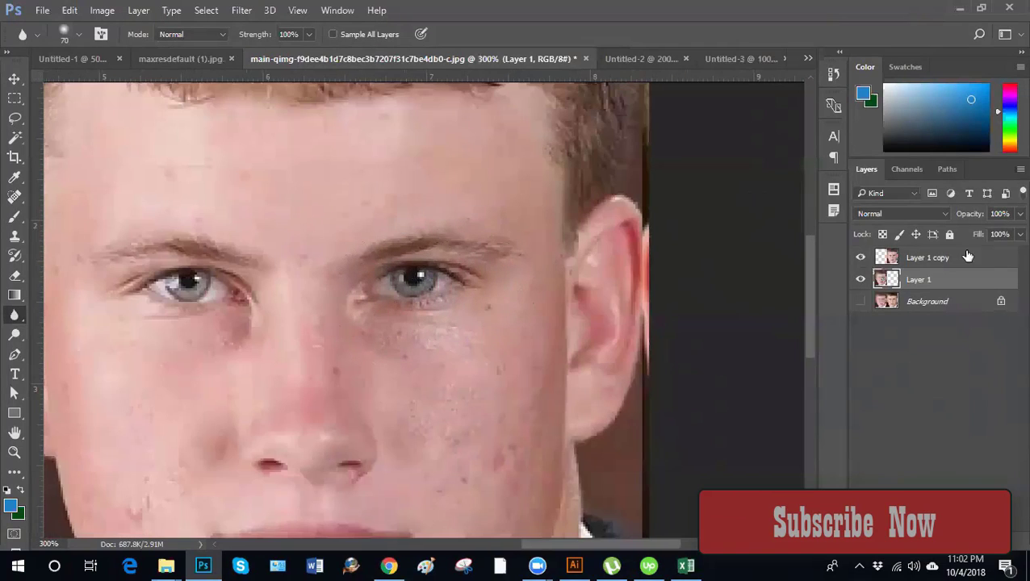
left_click(965, 258)
Try the Blur tool at size 60 over one eye and the cheek below it, and undo the blur
key("bracketleft")
mouse_move(414, 295)
left_mouse_down()
mouse_move(342, 314)
mouse_move(469, 292)
mouse_move(449, 344)
mouse_move(395, 233)
mouse_move(364, 332)
mouse_move(506, 404)
mouse_move(492, 402)
mouse_move(499, 411)
mouse_move(480, 385)
left_mouse_up()
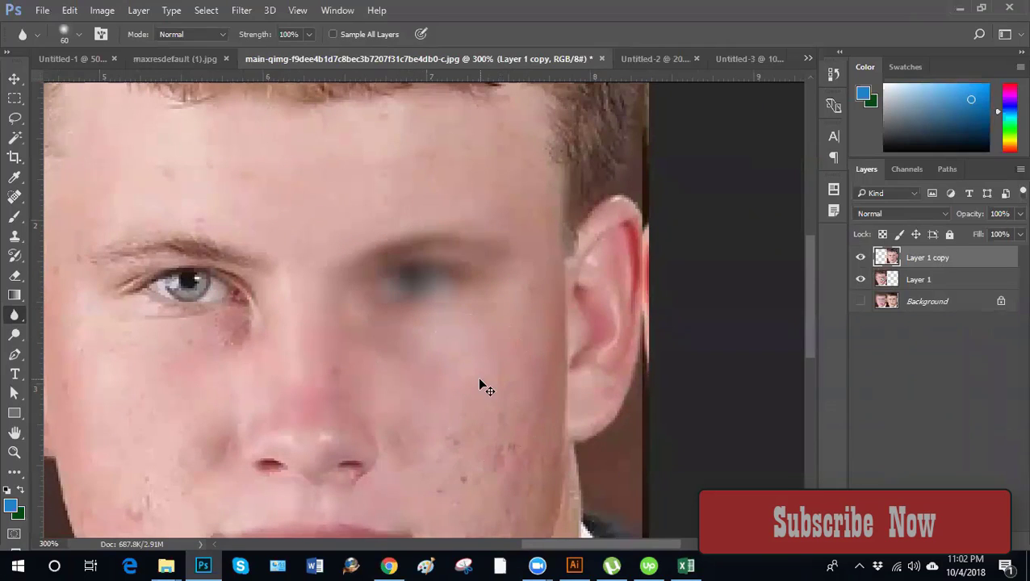
key("ctrl+z")
right_click(14, 315)
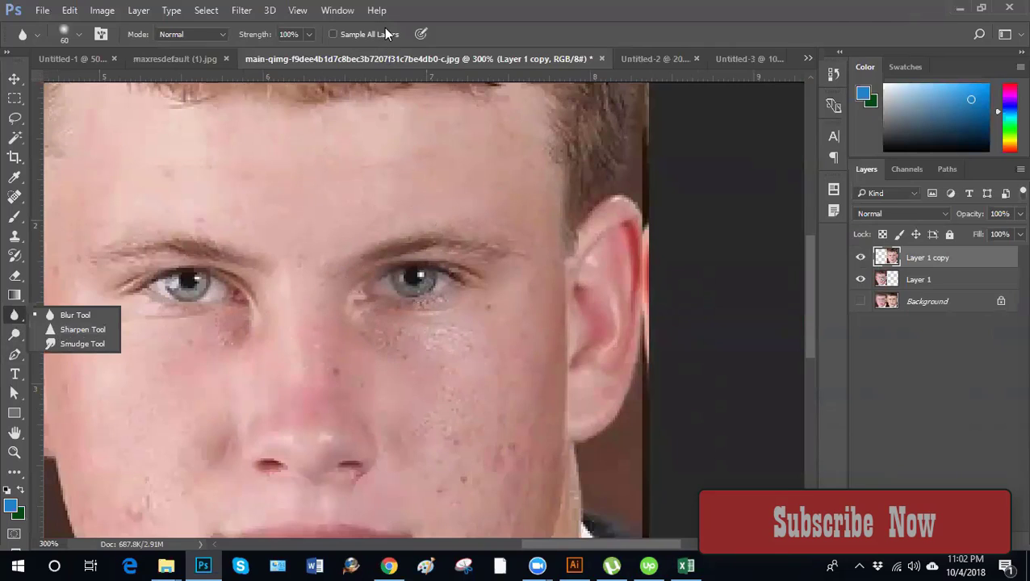
key("Escape")
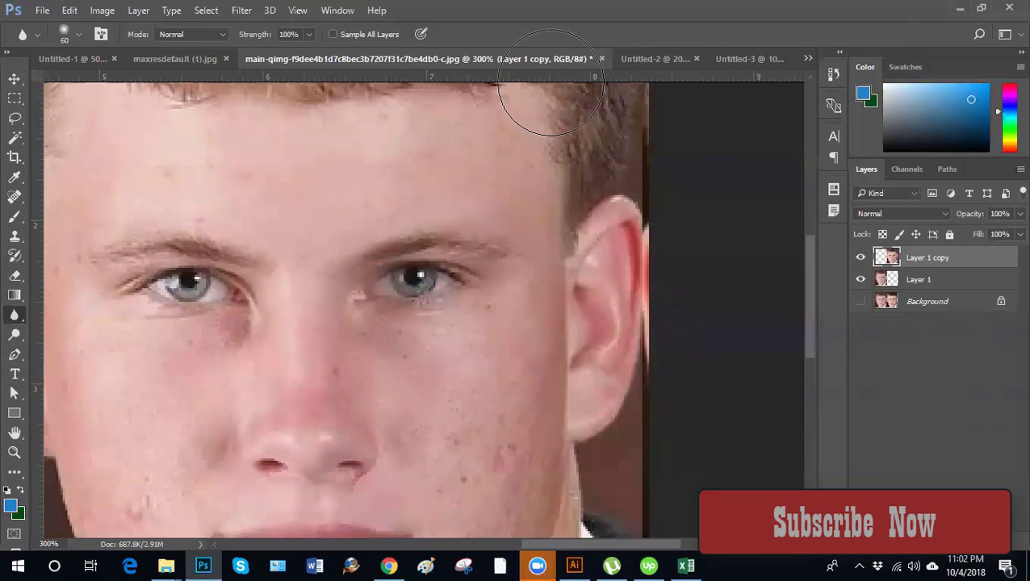
Check the Blur tool's strength setting and choose a hard round brush with 100% hardness
left_click(900, 375)
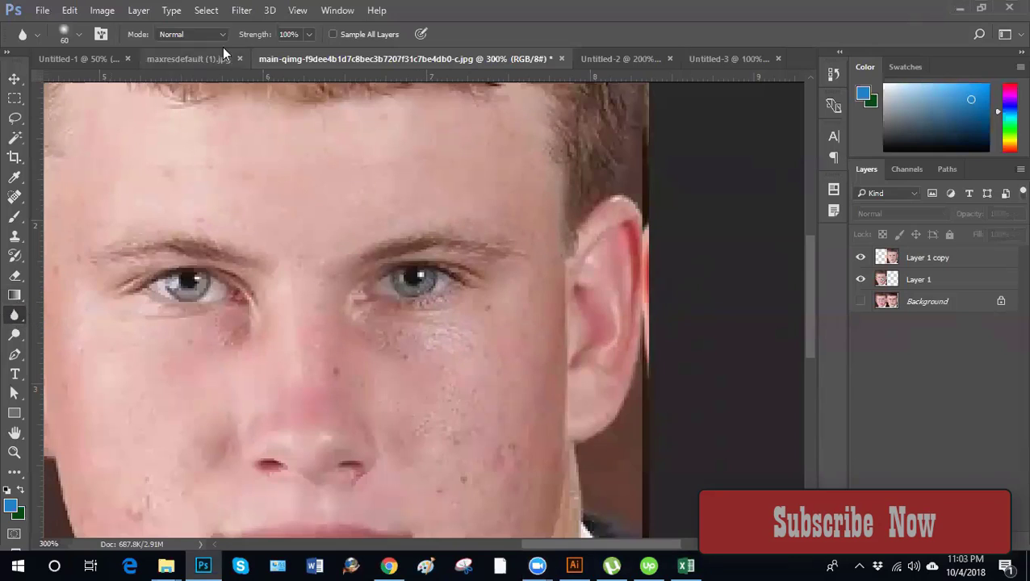
left_click(309, 34)
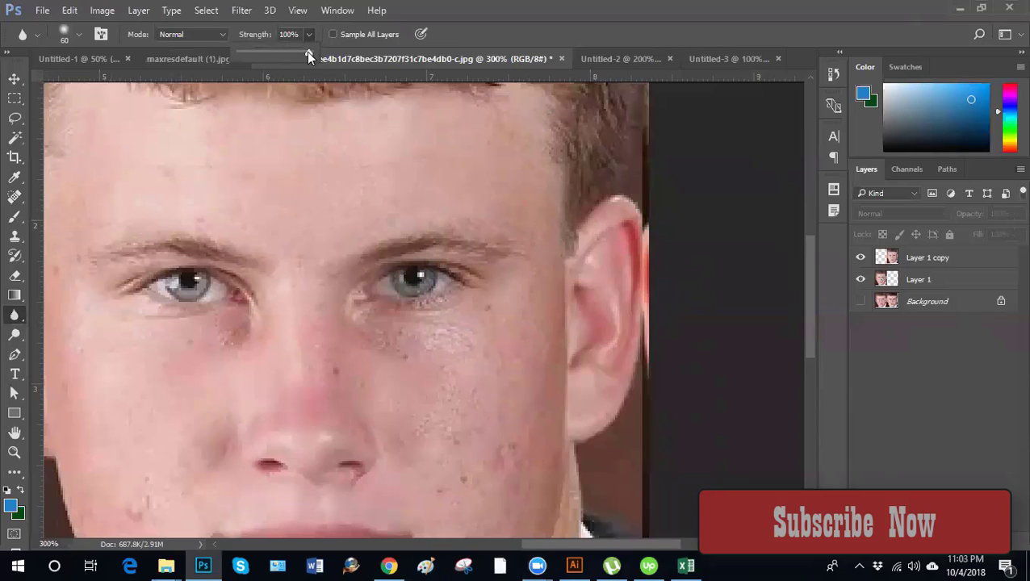
left_click(61, 34)
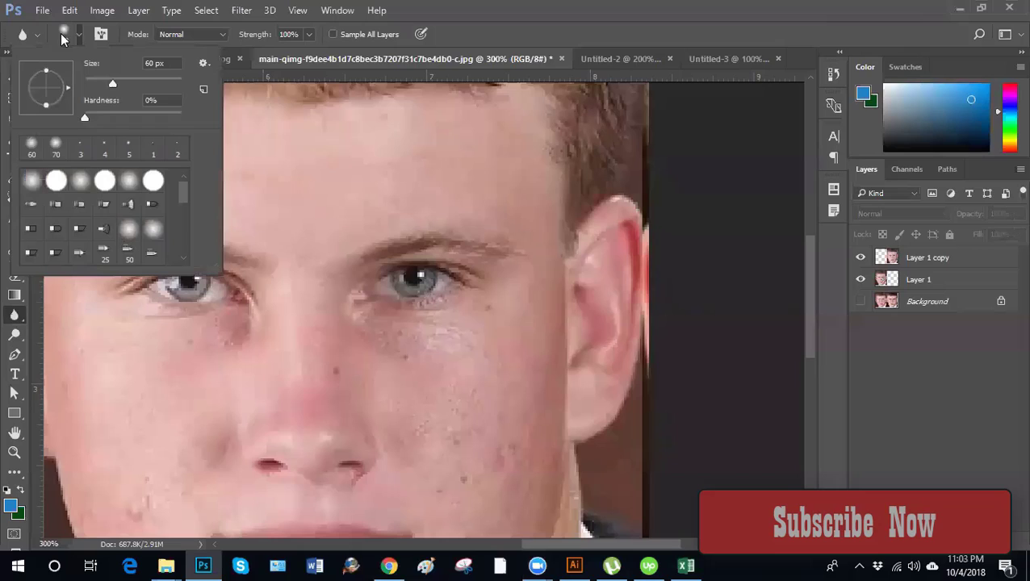
left_click(54, 184)
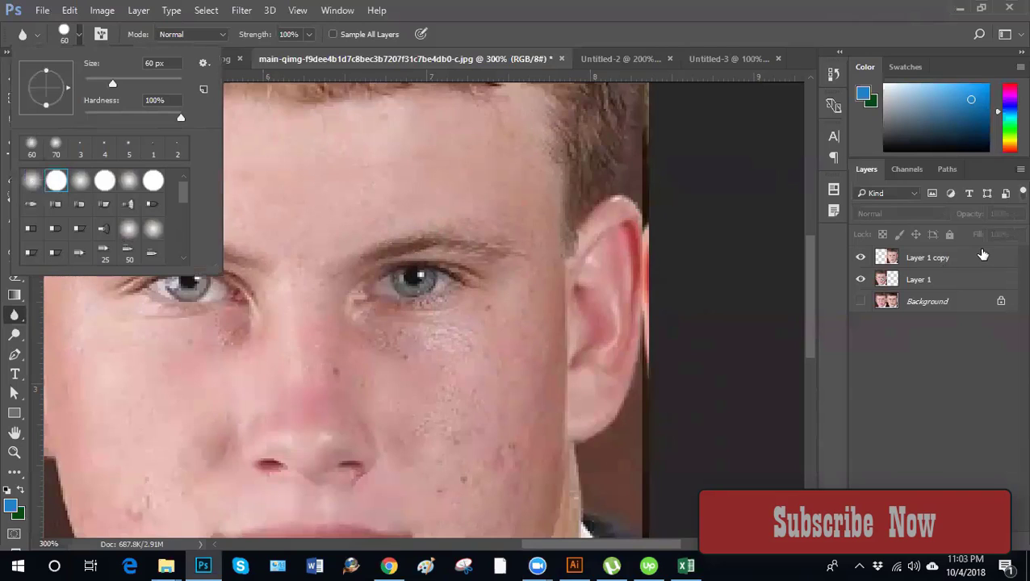
Try blurring the eye on Layer 1 copy with the hard brush reduced to size 30, and undo the blur
left_click(953, 256)
key("bracketleft")
key("bracketleft")
key("bracketleft")
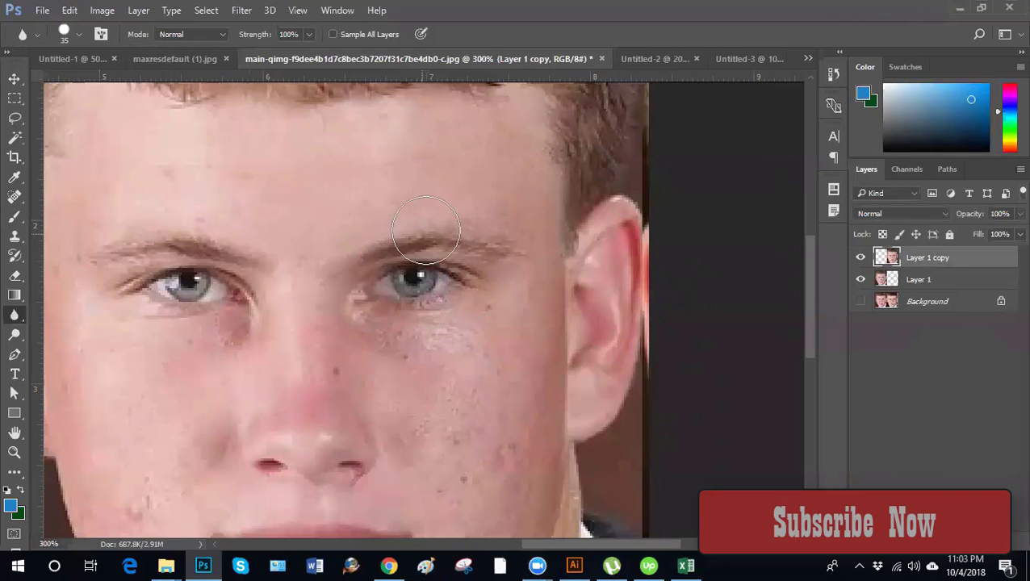
mouse_move(336, 288)
left_mouse_down()
mouse_move(386, 322)
mouse_move(454, 299)
left_mouse_up()
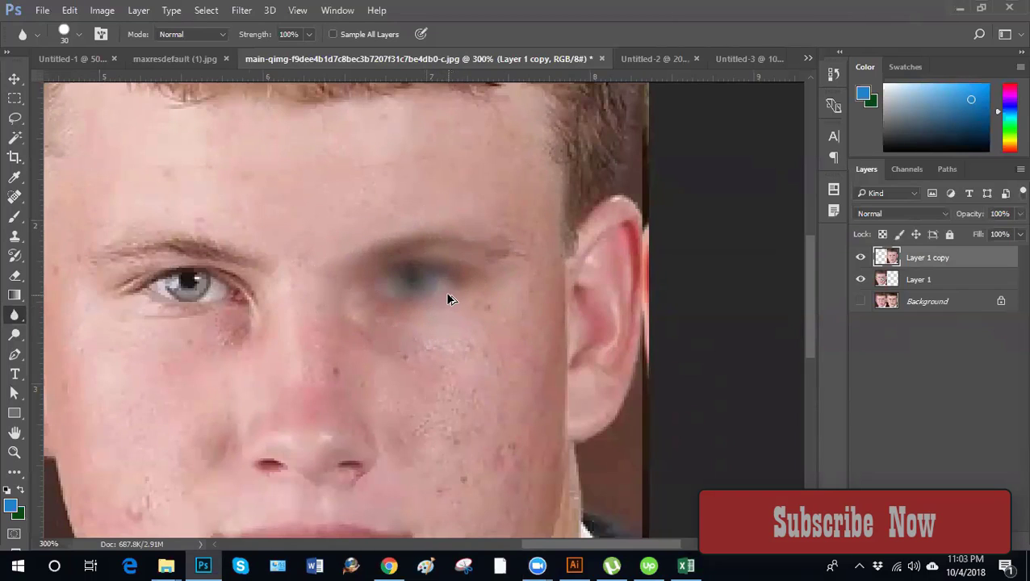
key("ctrl+z")
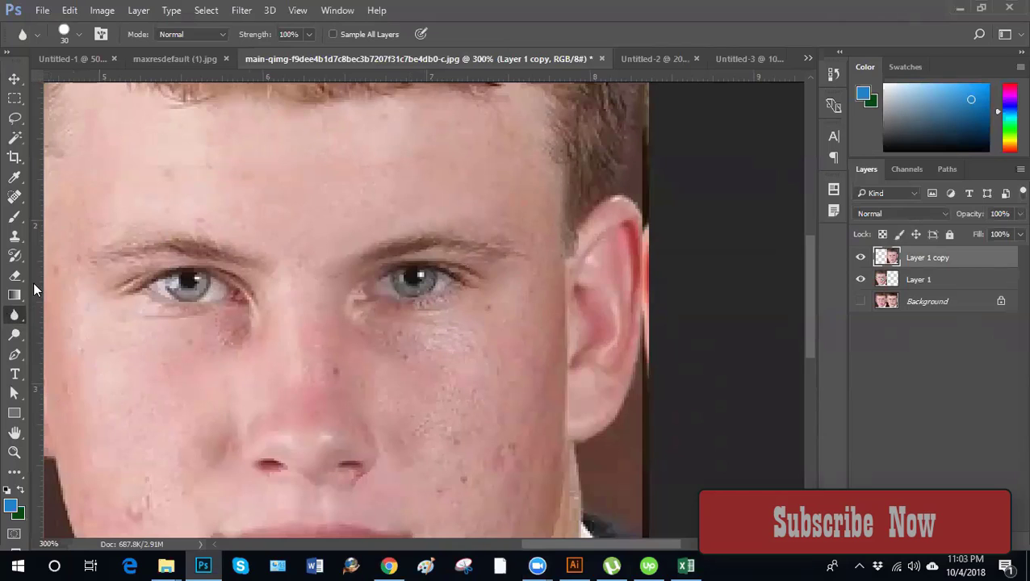
Switch to the maxresdefault (1).jpg portrait and activate the Sharpen tool
left_click(17, 317)
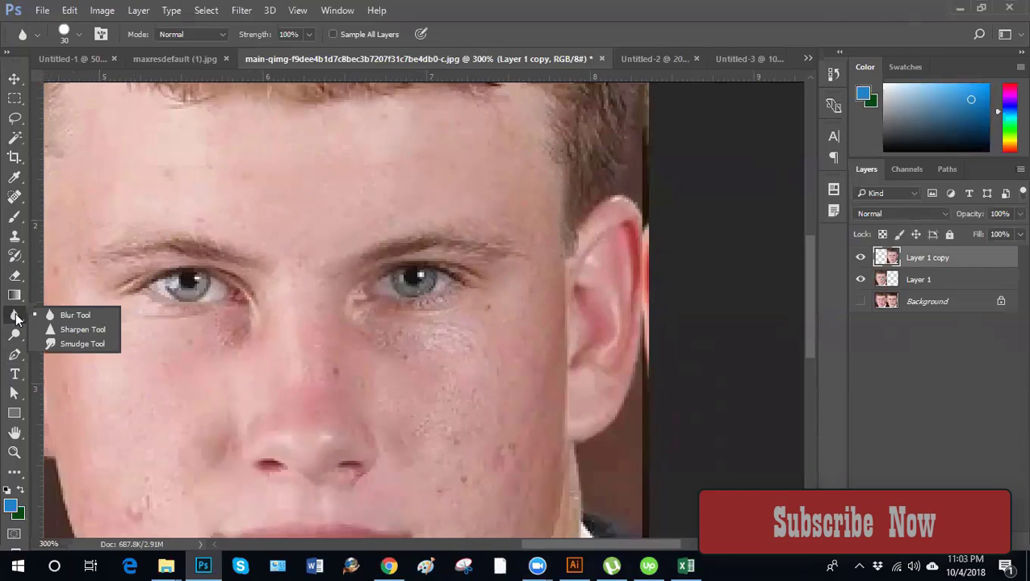
left_click(195, 63)
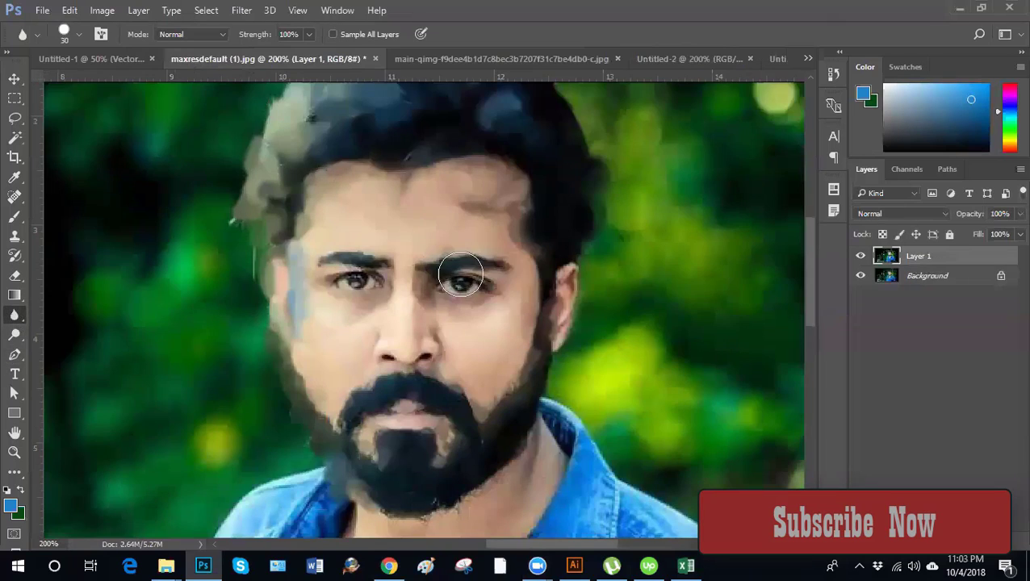
left_click(14, 316)
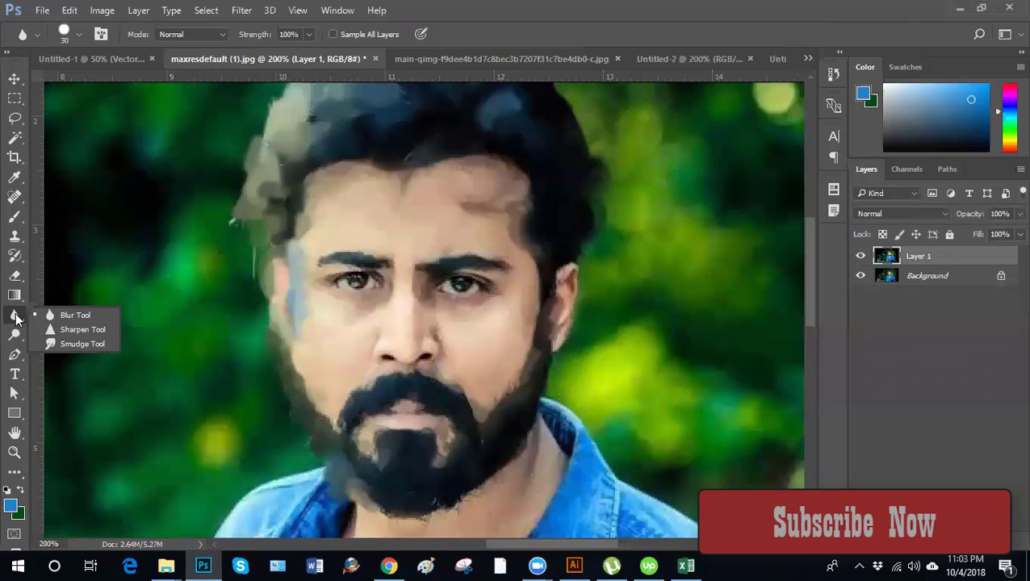
left_click(71, 331)
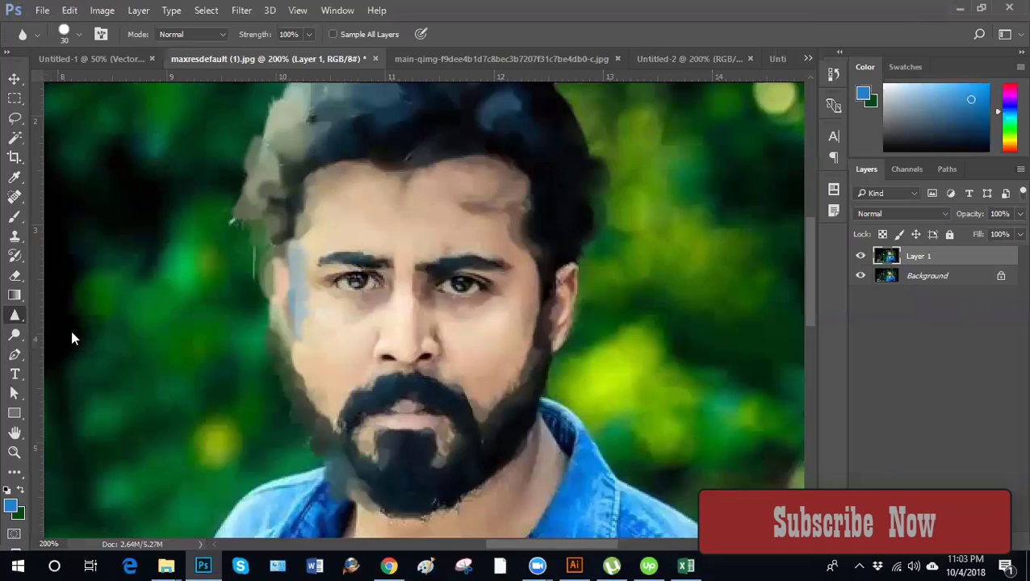
Examine the portrait as a whole and then the man's face and eyes close up for areas to sharpen
key("ctrl+minus")
key("ctrl+minus")
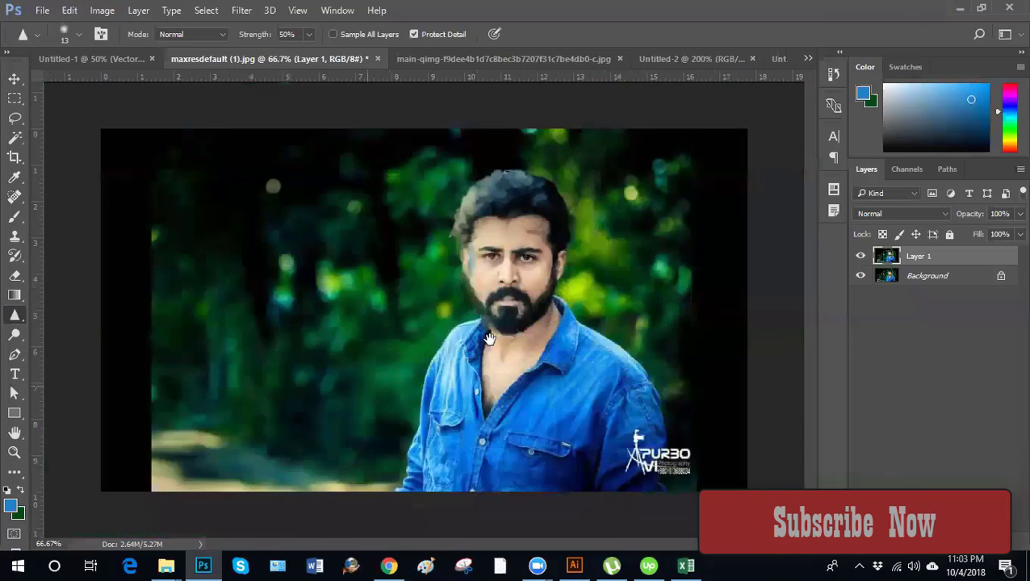
scroll(487, 361, "up", 3)
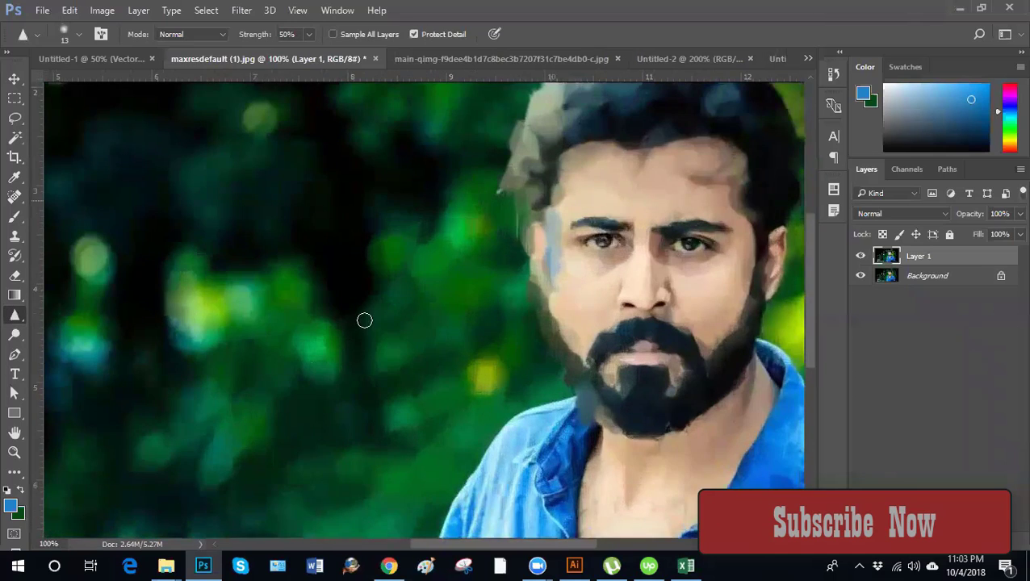
scroll(404, 364, "down", 2)
scroll(398, 361, "up", 2)
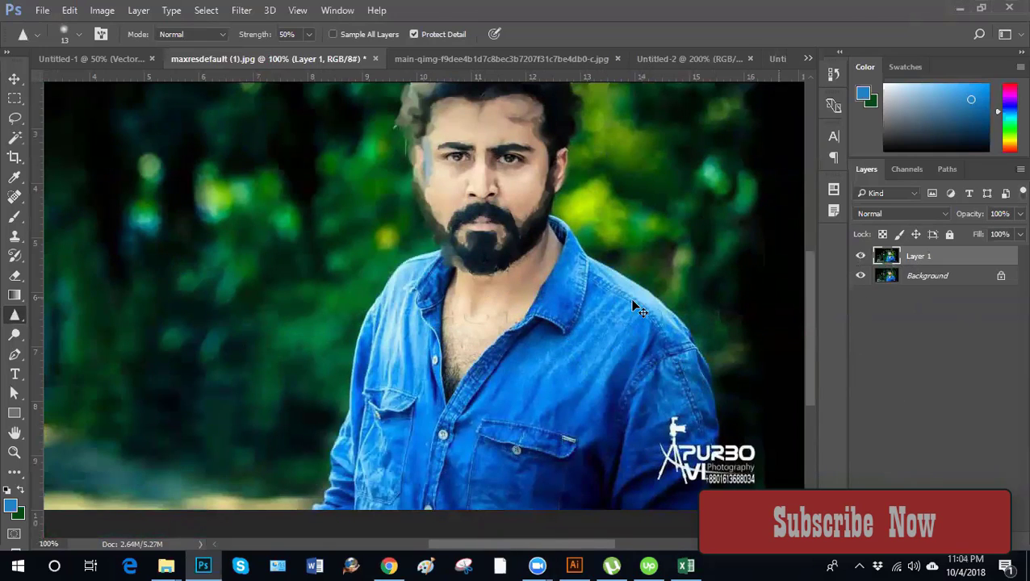
key("ctrl+plus")
left_click_drag(537, 327, 442, 329)
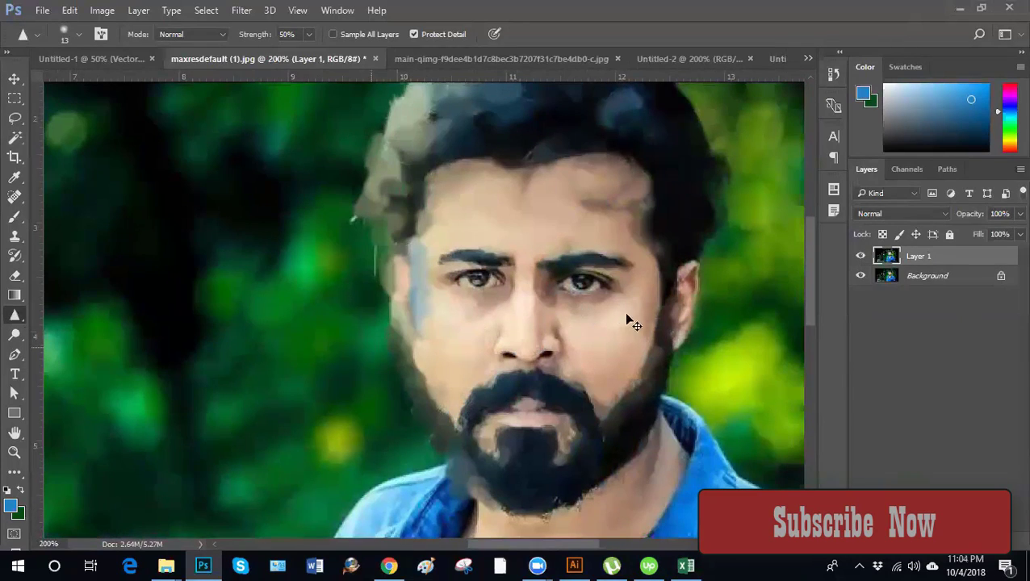
key("ctrl+plus")
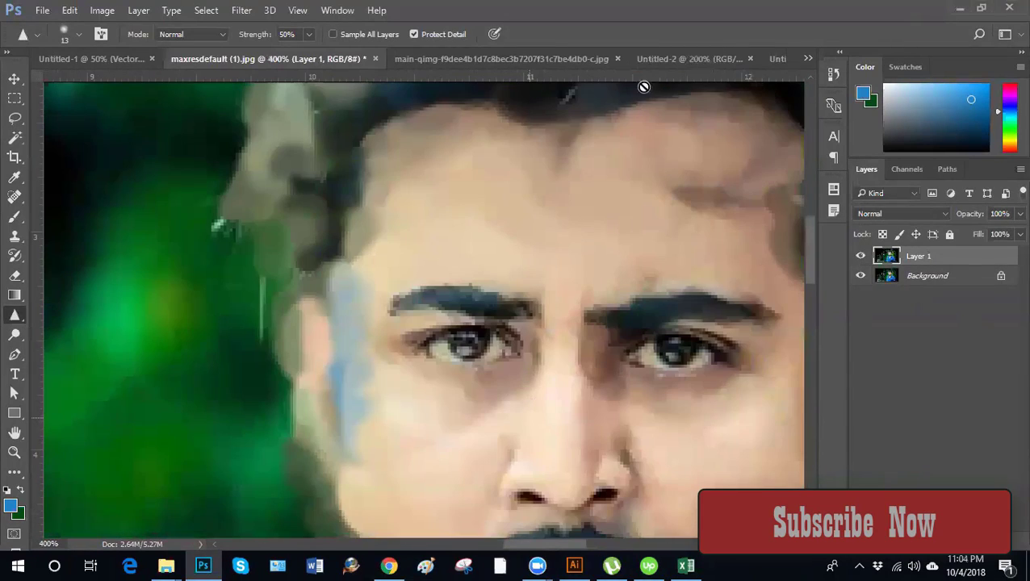
Switch to the Untitled-2 document with the two eyes and activate the Blur tool
left_click(650, 59)
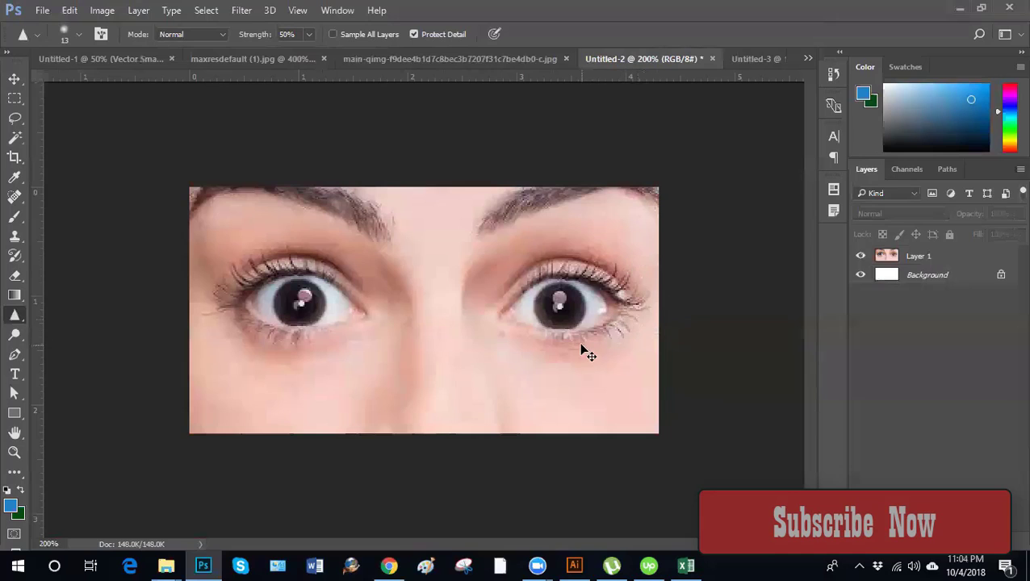
key("ctrl+plus")
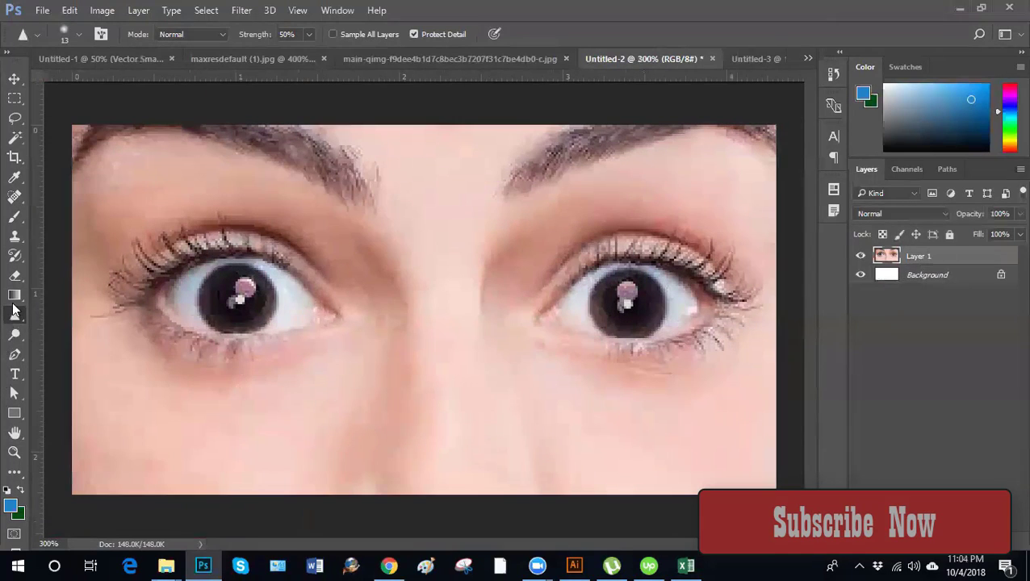
right_click(14, 315)
left_click(73, 319)
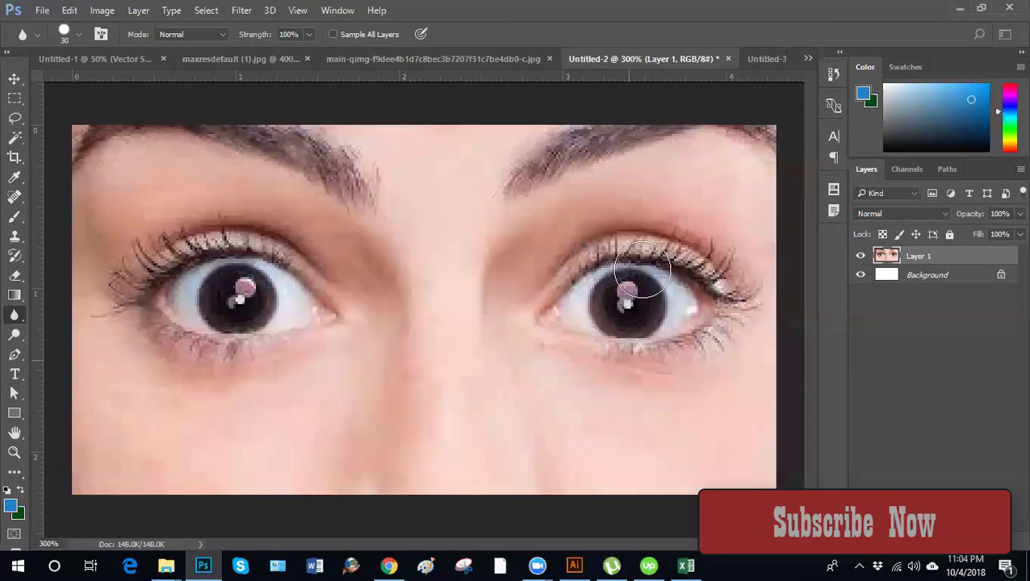
Reduce the Blur brush to size 15, try it at 100% strength over the right-hand eye's upper lashes, and undo the blur
key("bracketleft")
key("bracketleft")
key("bracketleft")
key("bracketright")
key("bracketright")
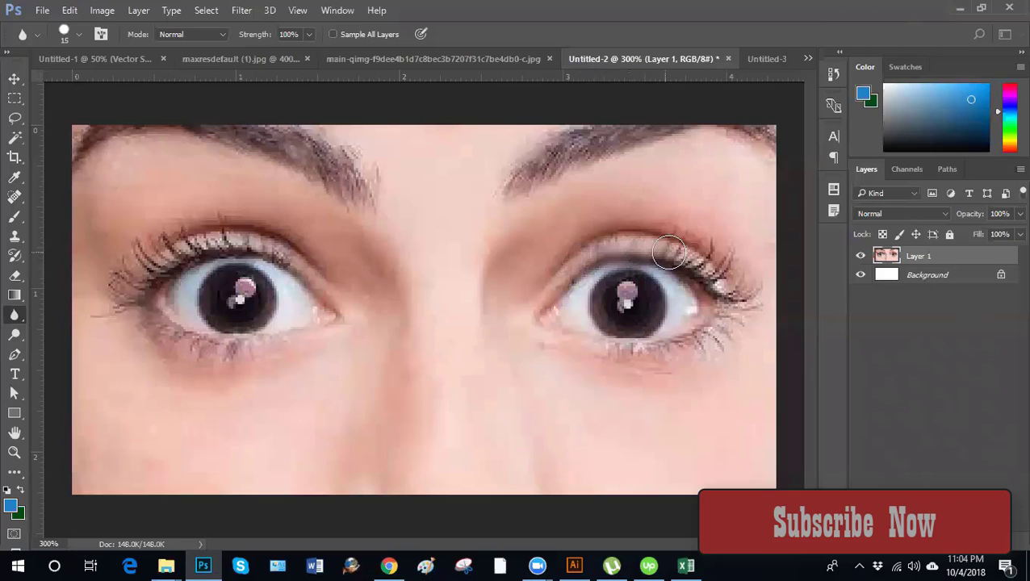
key("ctrl+z")
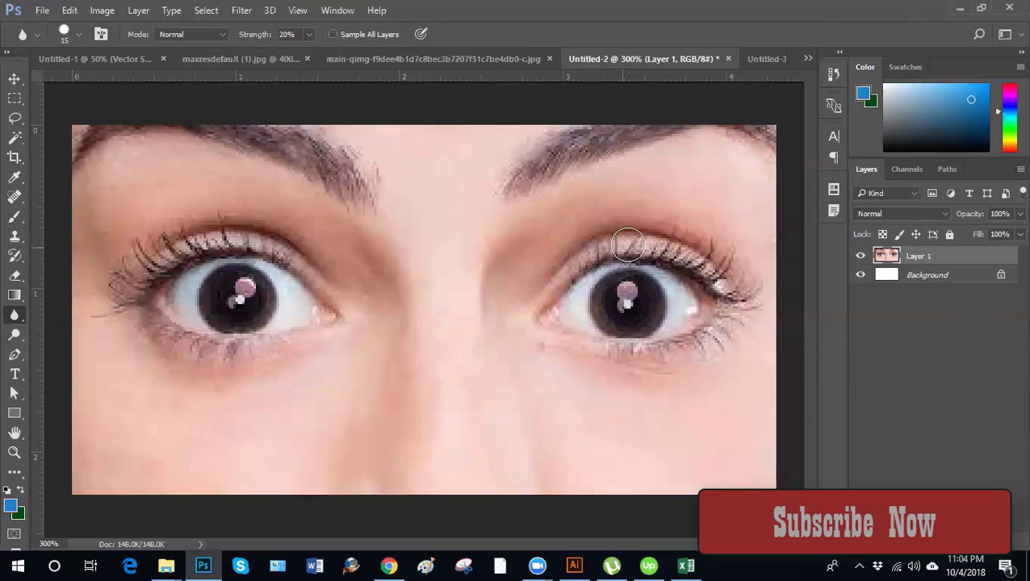
Try the Blur tool at 20% strength over the lashes of both eyes, and undo the blur
mouse_move(678, 253)
left_mouse_down()
mouse_move(710, 254)
mouse_move(730, 283)
mouse_move(722, 256)
mouse_move(744, 302)
left_mouse_up()
left_click_drag(677, 354, 667, 352)
mouse_move(104, 237)
left_mouse_down()
mouse_move(186, 258)
mouse_move(165, 278)
mouse_move(185, 249)
mouse_move(170, 246)
mouse_move(150, 276)
left_mouse_up()
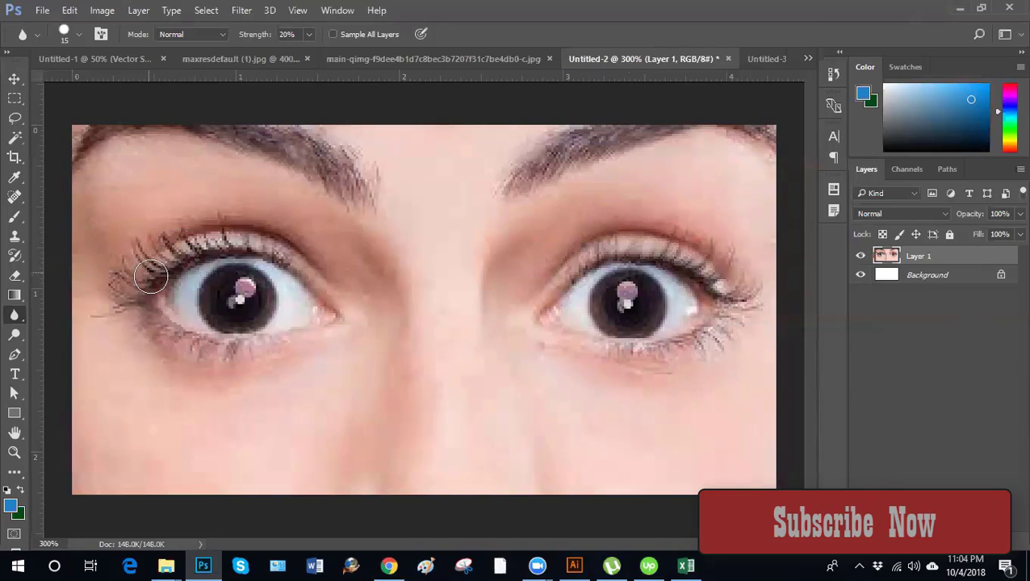
mouse_move(713, 292)
left_mouse_down()
mouse_move(683, 243)
mouse_move(723, 267)
mouse_move(616, 253)
mouse_move(694, 260)
left_mouse_up()
key("ctrl+z")
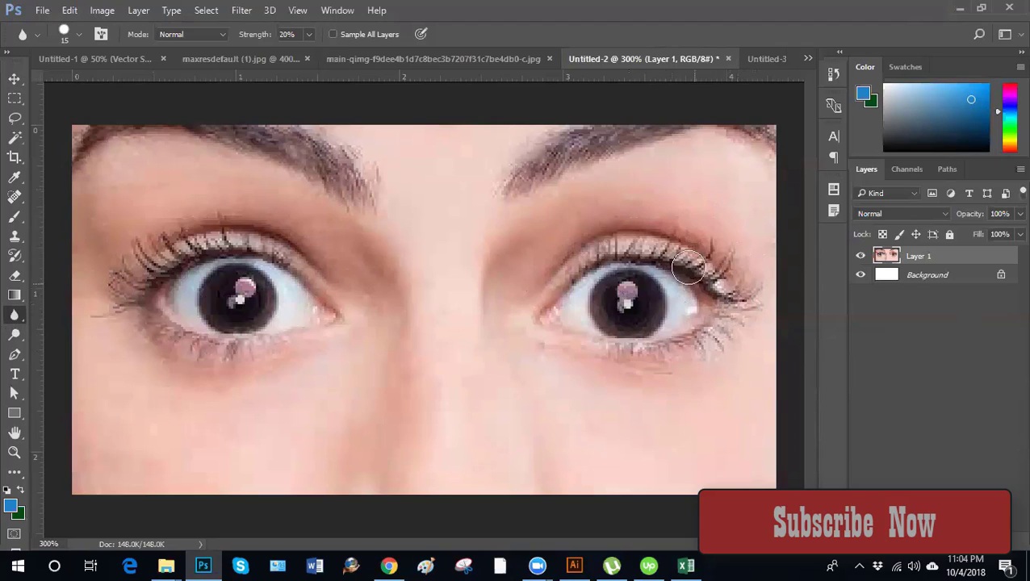
key("ctrl+alt+z")
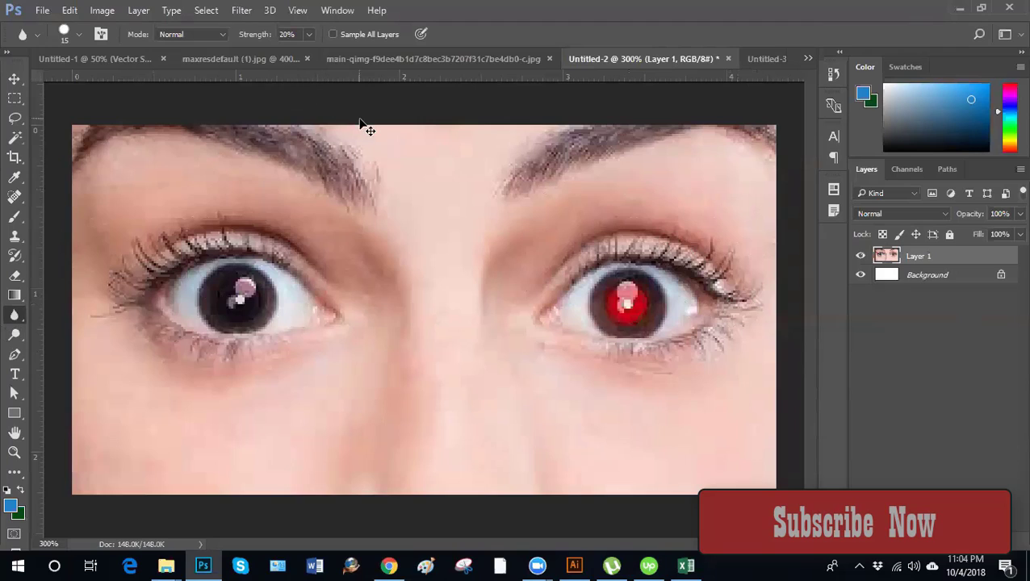
key("ctrl+shift+z")
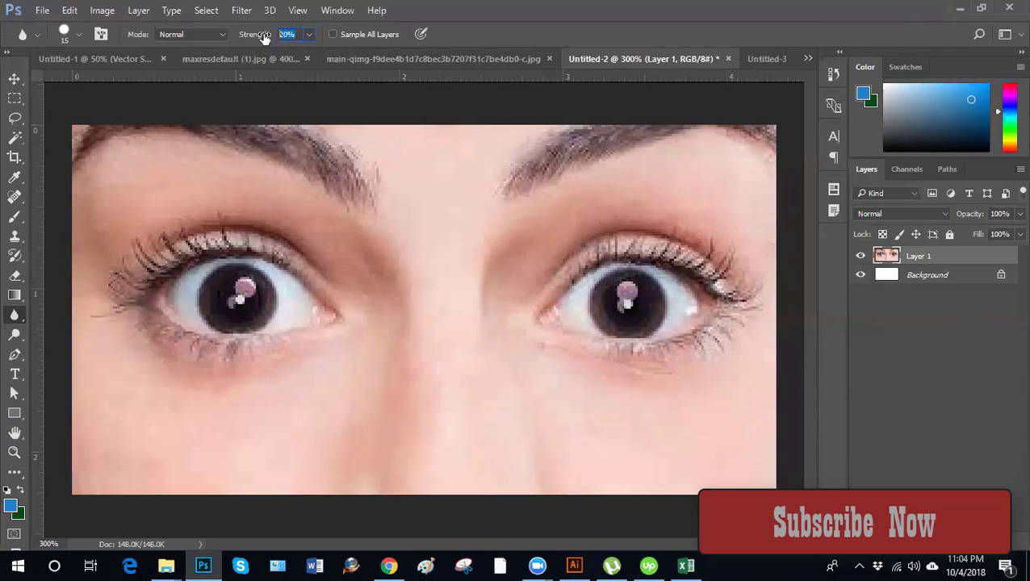
Set the Blur tool's strength to 15% and blur the outer lashes of both eyes
left_click(968, 323)
left_click(911, 260)
mouse_move(730, 289)
left_mouse_down()
mouse_move(713, 249)
mouse_move(621, 240)
mouse_move(601, 256)
mouse_move(660, 253)
mouse_move(752, 314)
left_mouse_up()
mouse_move(130, 306)
left_mouse_down()
mouse_move(179, 243)
mouse_move(167, 256)
mouse_move(181, 267)
left_mouse_up()
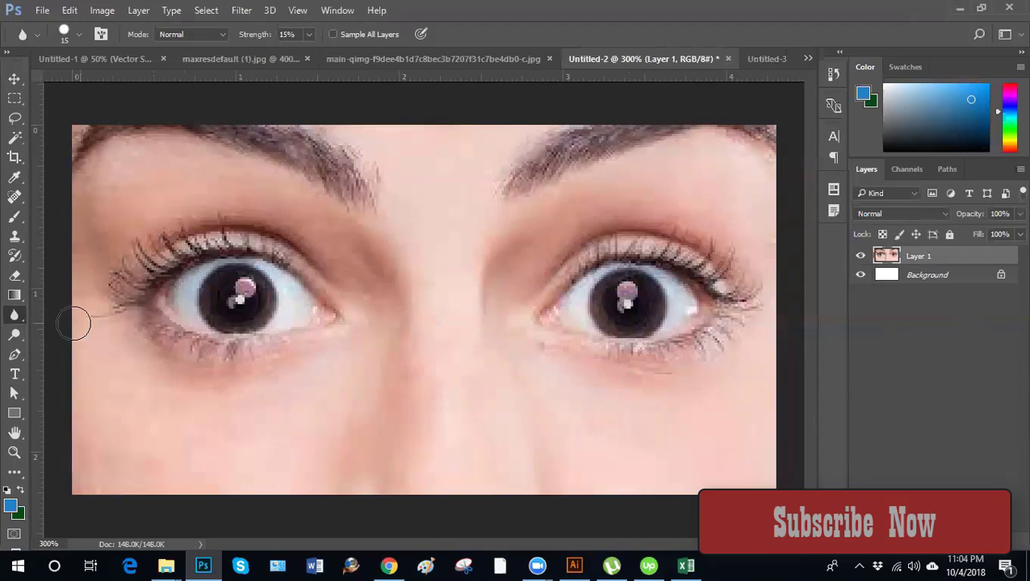
Sharpen the right-hand eye's upper lashes using the Sharpen tool at size 20 and 50% strength
right_click(11, 321)
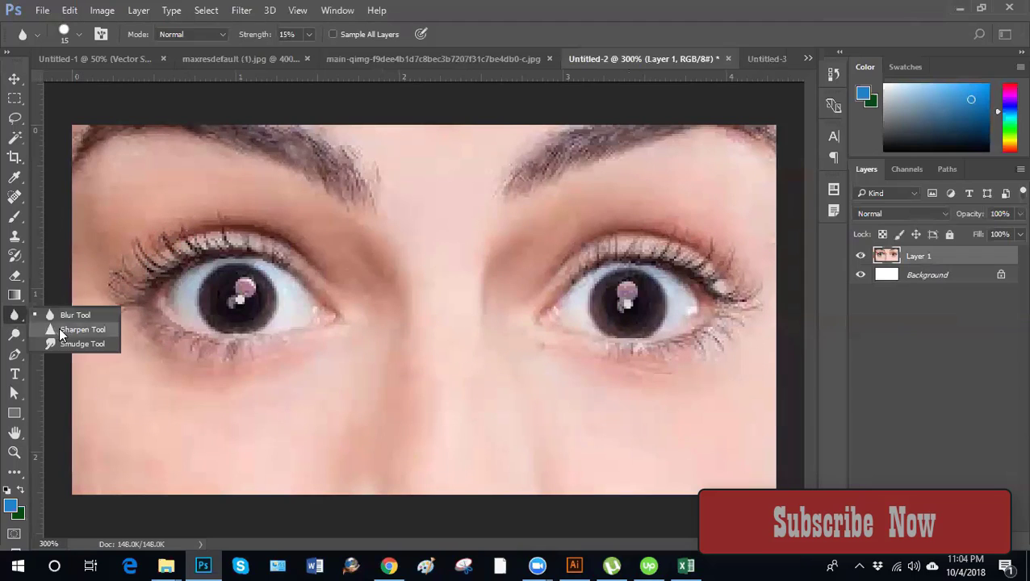
left_click(75, 331)
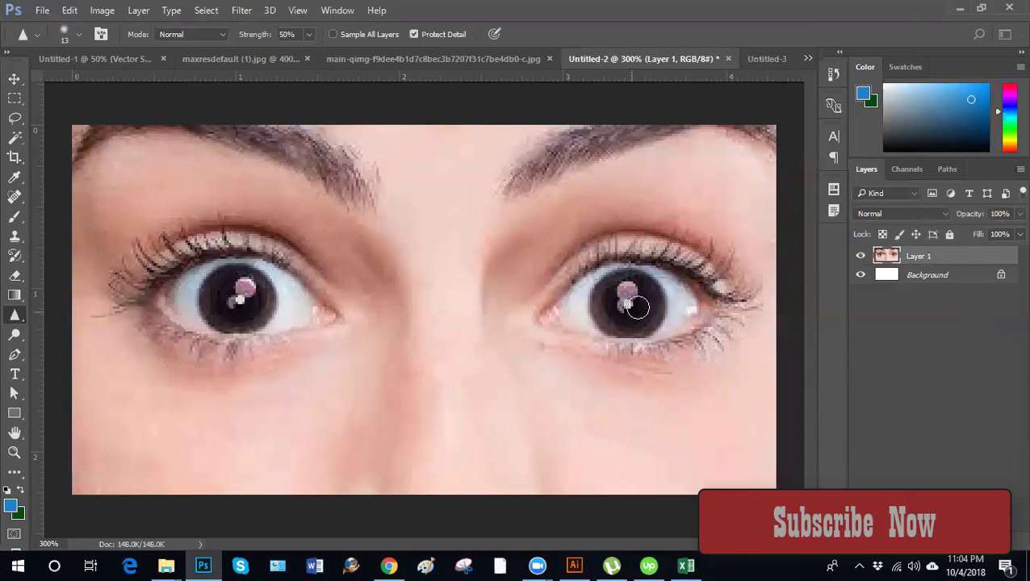
key("bracketright")
mouse_move(572, 266)
left_mouse_down()
mouse_move(640, 242)
mouse_move(683, 249)
mouse_move(662, 241)
mouse_move(717, 270)
mouse_move(705, 264)
mouse_move(736, 297)
mouse_move(733, 279)
mouse_move(731, 350)
mouse_move(713, 256)
mouse_move(630, 239)
left_mouse_up()
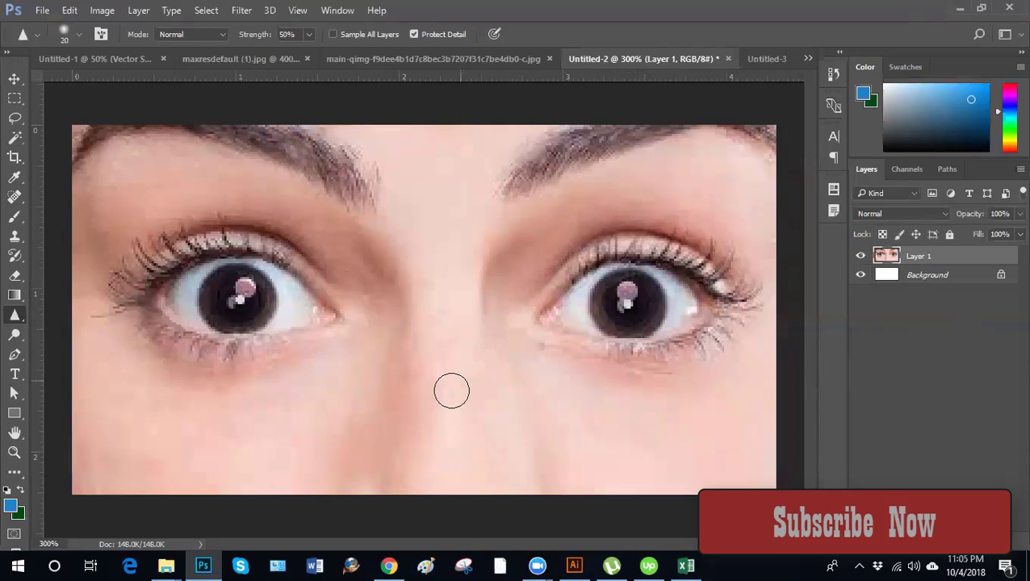
Switch to Chrome and search Google Images for "stone" in a new tab
left_click(389, 566)
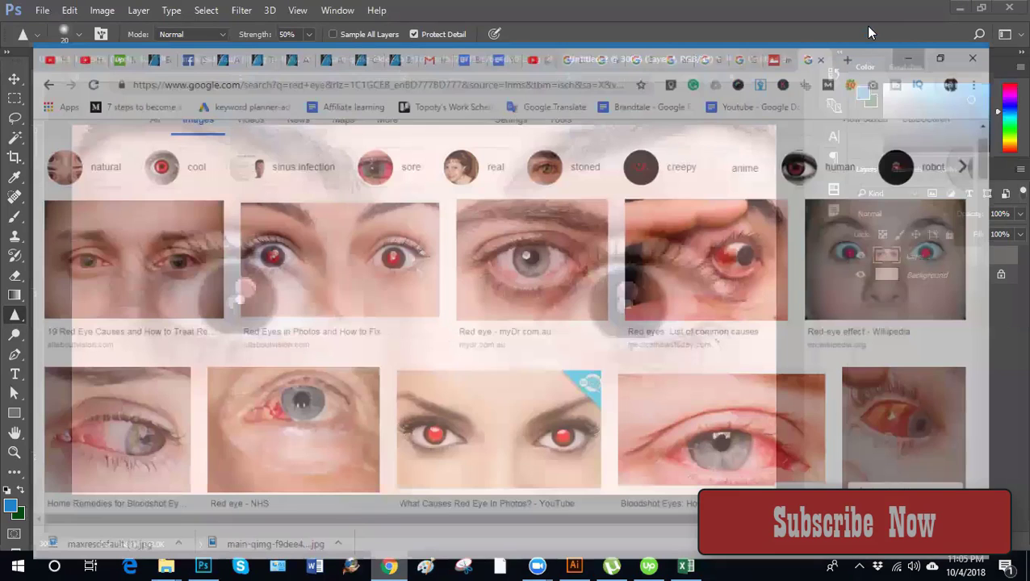
key("ctrl+t")
type("sto")
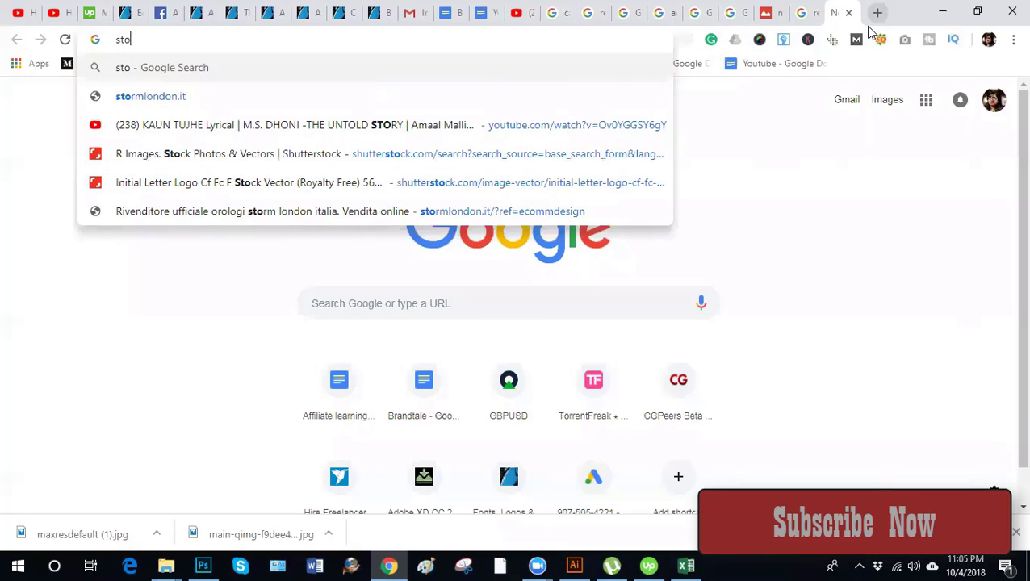
type("ne")
key("Return")
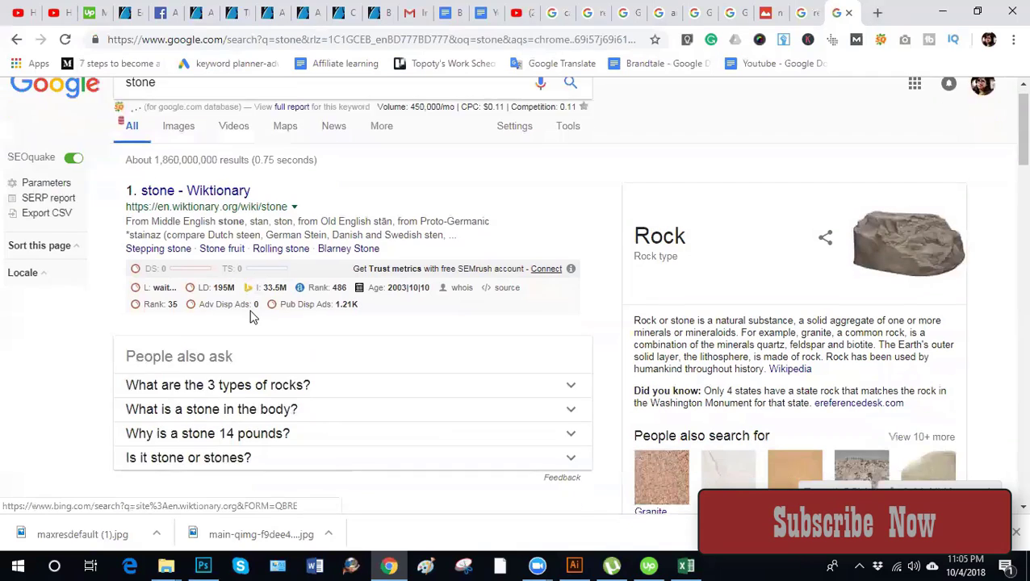
scroll(253, 317, "down", 1)
scroll(172, 194, "up", 1)
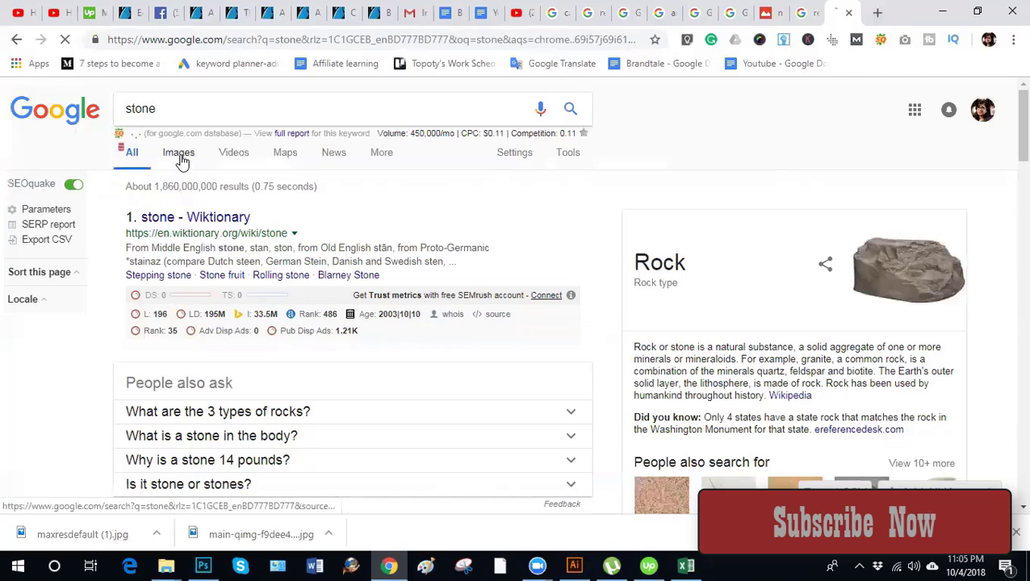
left_click(180, 160)
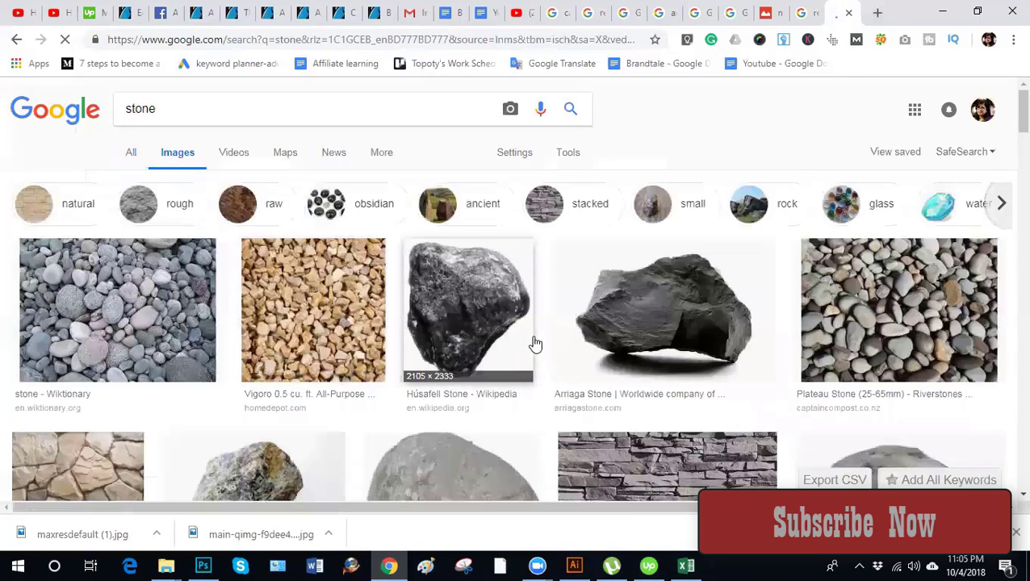
Open the green gemstone result, preview its related images, and copy the 1024 × 867 turquoise stone png image
scroll(288, 338, "down", 5)
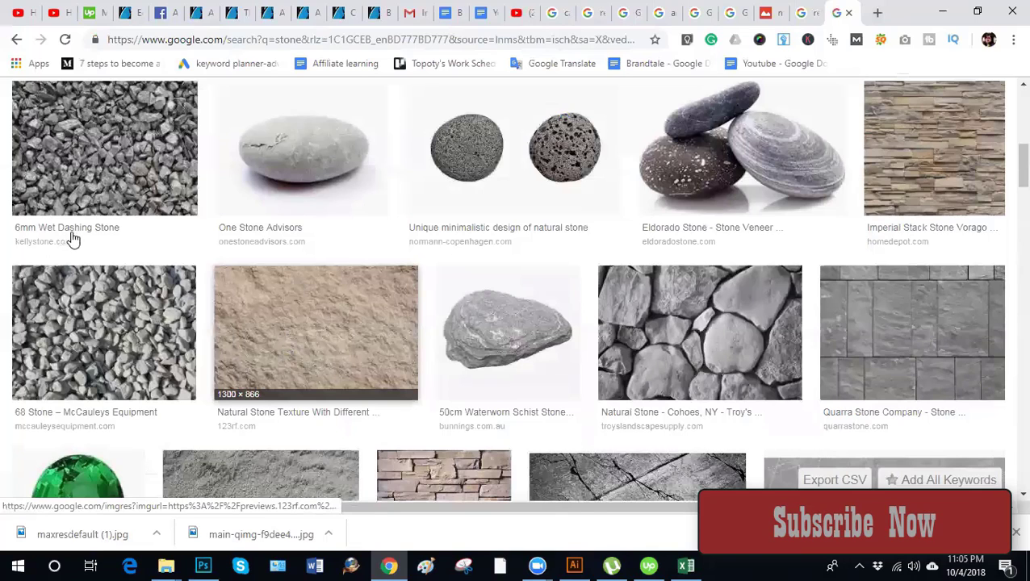
left_click(77, 476)
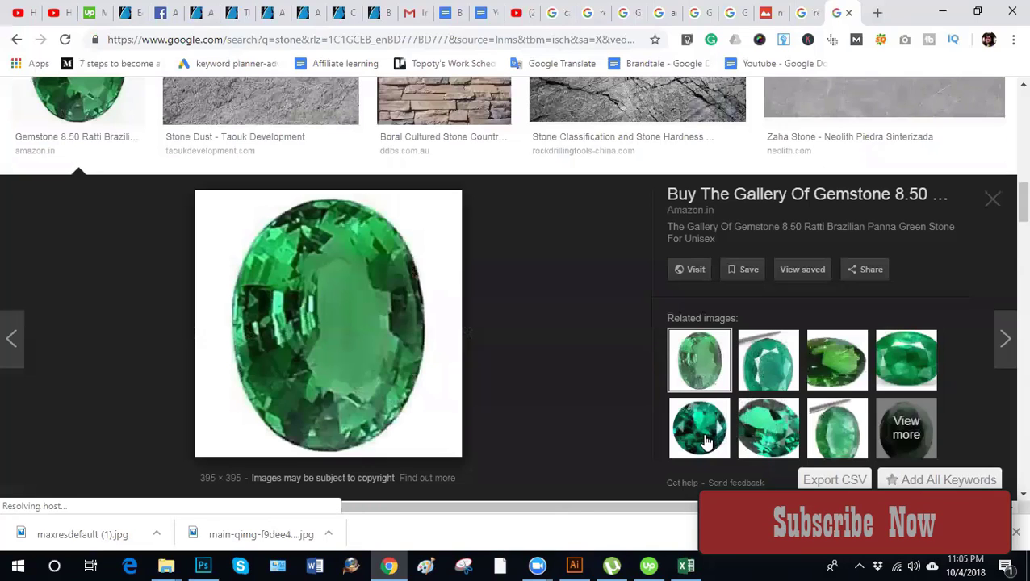
left_click_drag(765, 440, 506, 428)
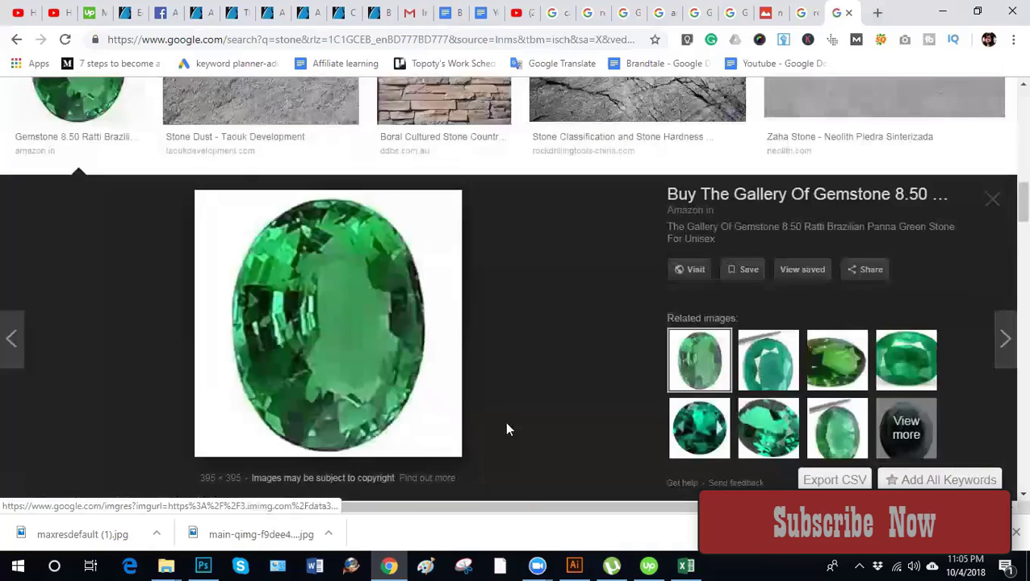
left_click(700, 440)
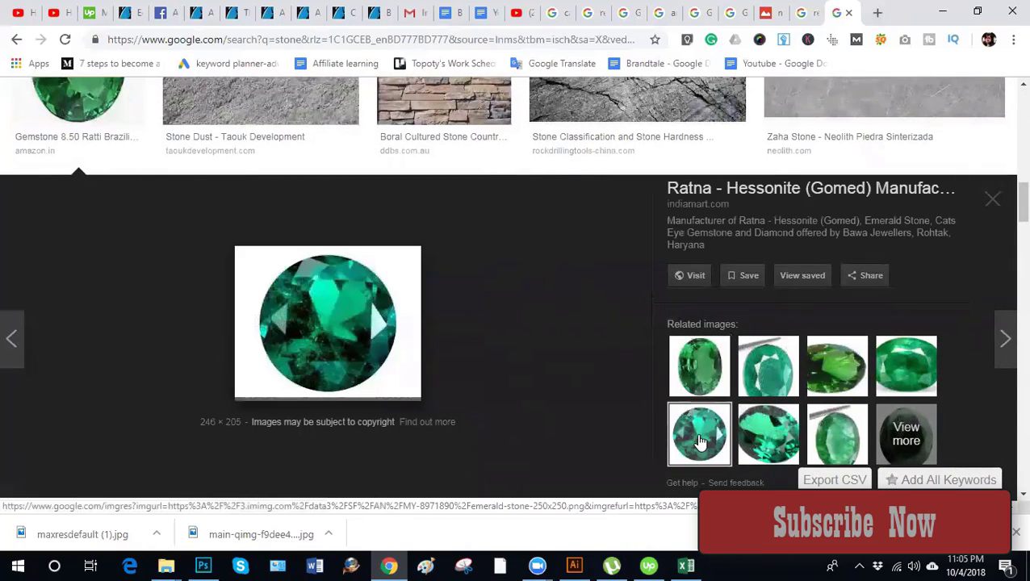
left_click(768, 434)
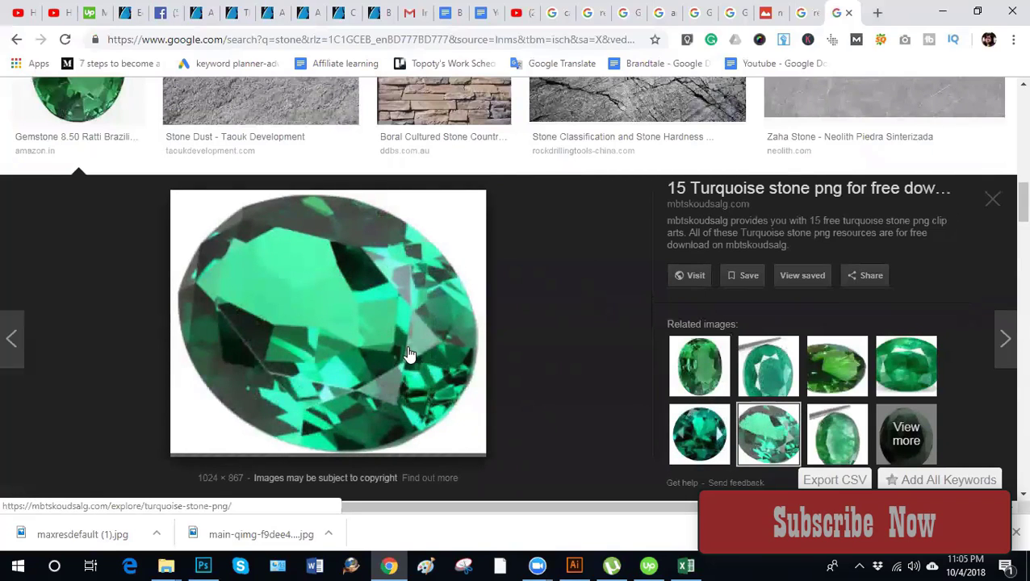
right_click(340, 335)
left_click(384, 229)
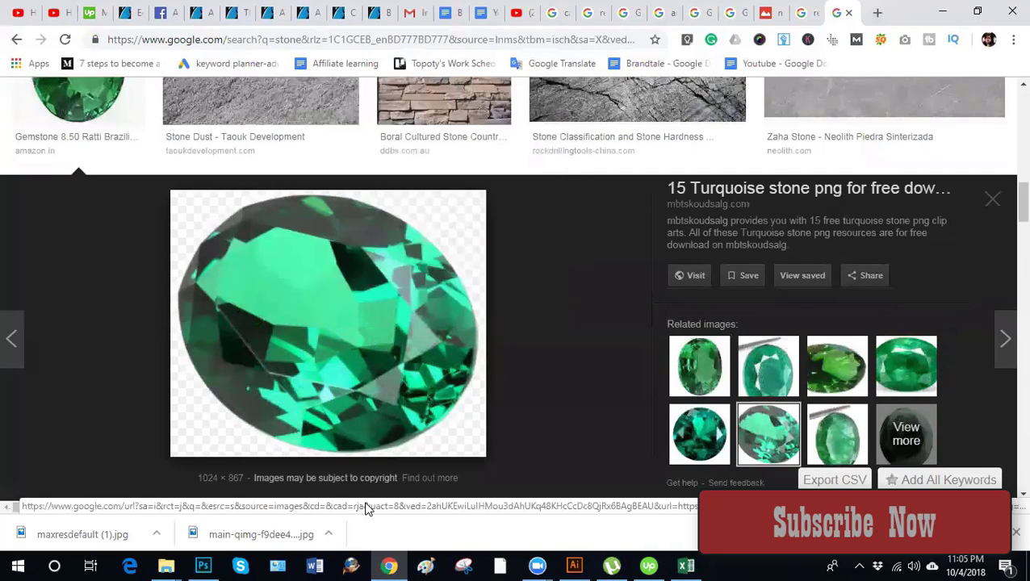
Switch to Photoshop and paste the copied gemstone into a new 1024 × 867 px document
left_click(202, 566)
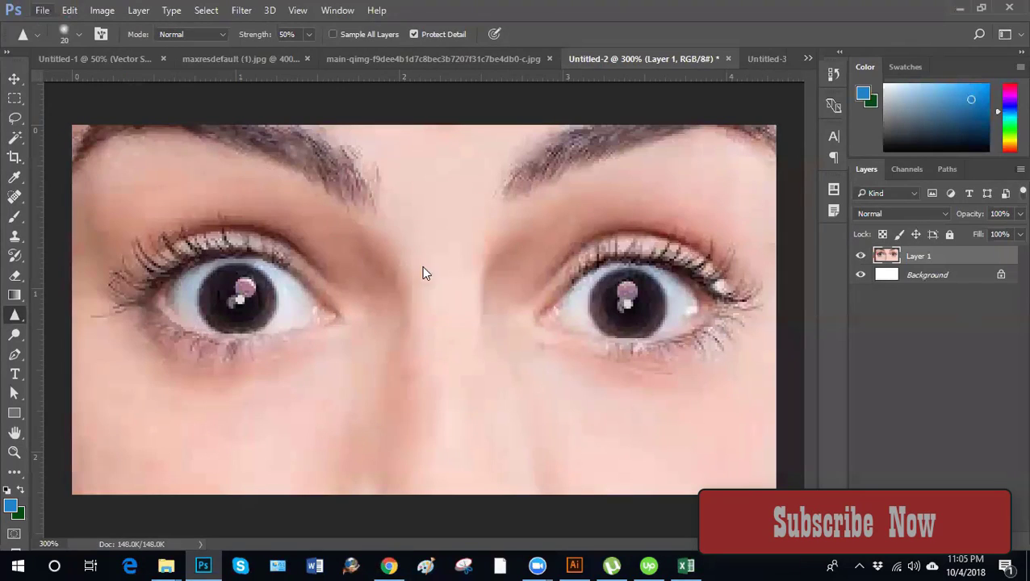
key("ctrl+n")
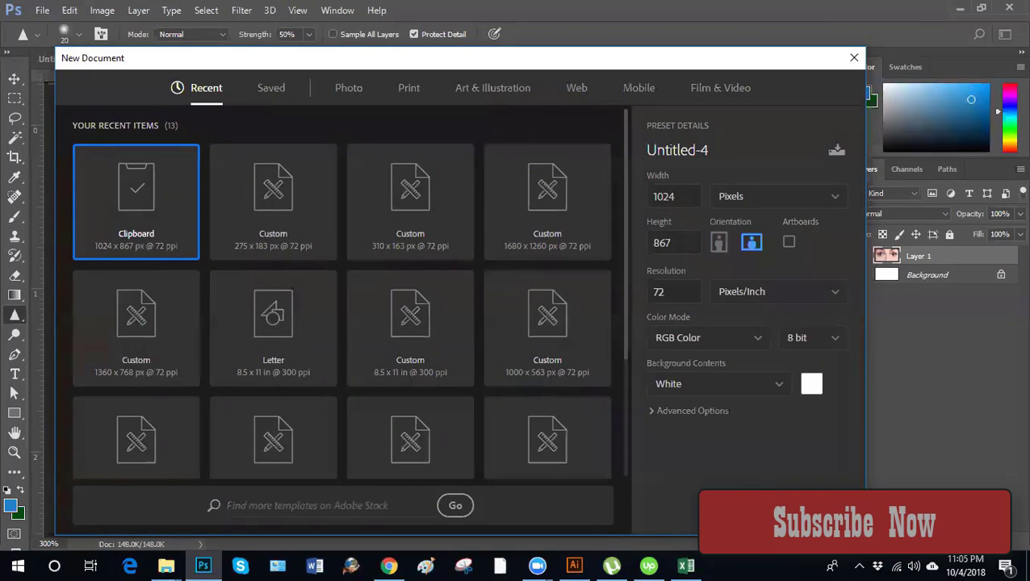
key("Return")
key("ctrl+v")
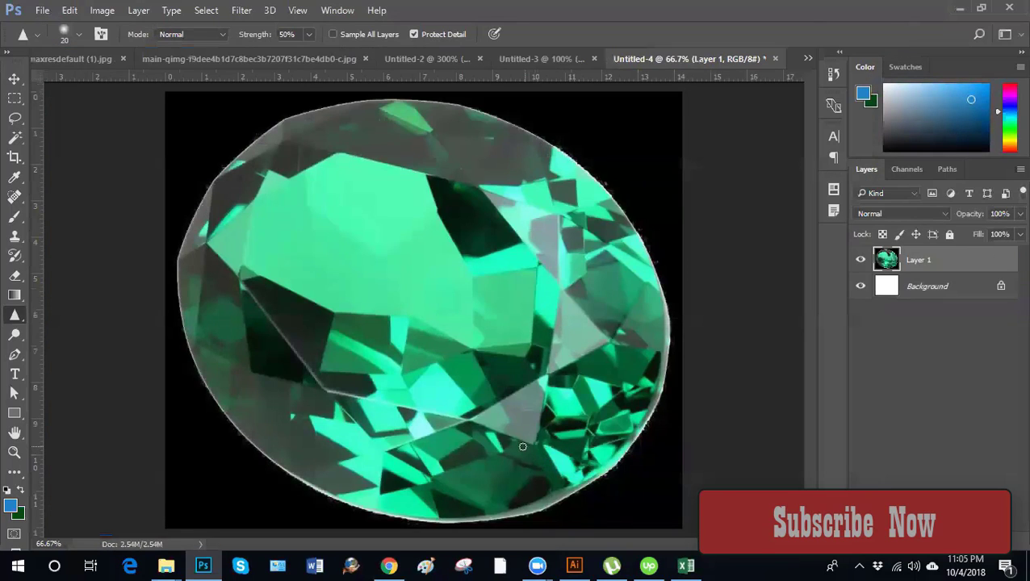
key("ctrl+plus")
key("ctrl+minus")
key("ctrl+minus")
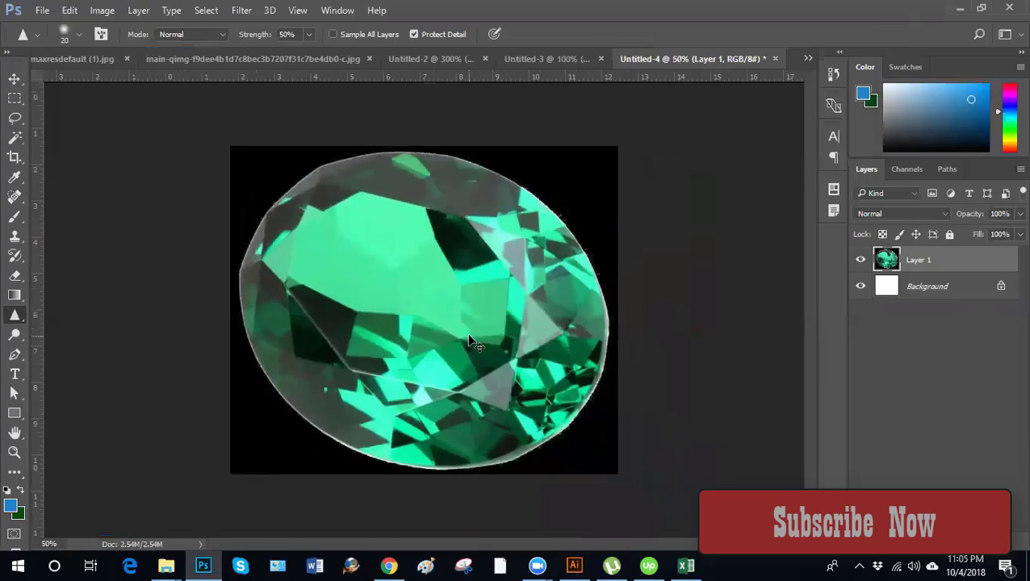
key("ctrl+minus")
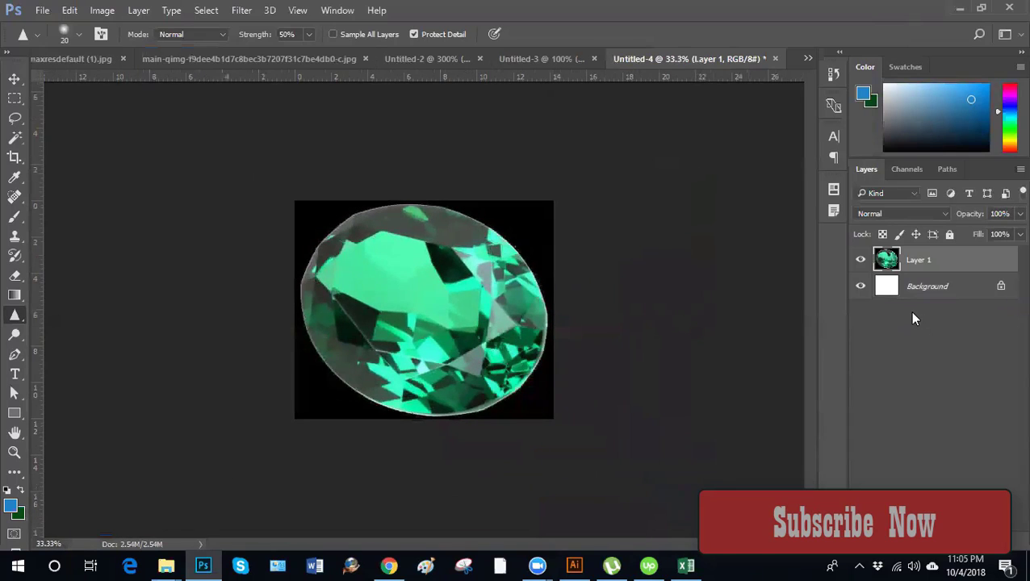
Duplicate the gemstone layer and try sharpening the copy with the Sharpen tool at size 300 and 100% strength
key("ctrl+j")
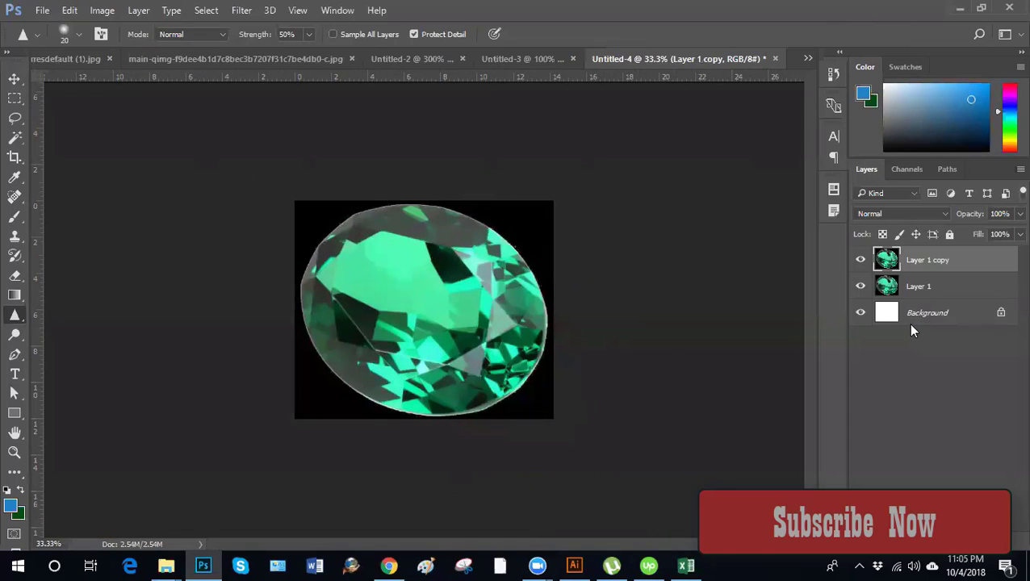
right_click(15, 316)
left_click(67, 330)
key("bracketright")
key("bracketright")
key("bracketright")
key("bracketright")
key("bracketright")
key("bracketright")
key("bracketright")
key("bracketright")
key("bracketright")
key("bracketright")
key("bracketright")
key("bracketright")
key("bracketright")
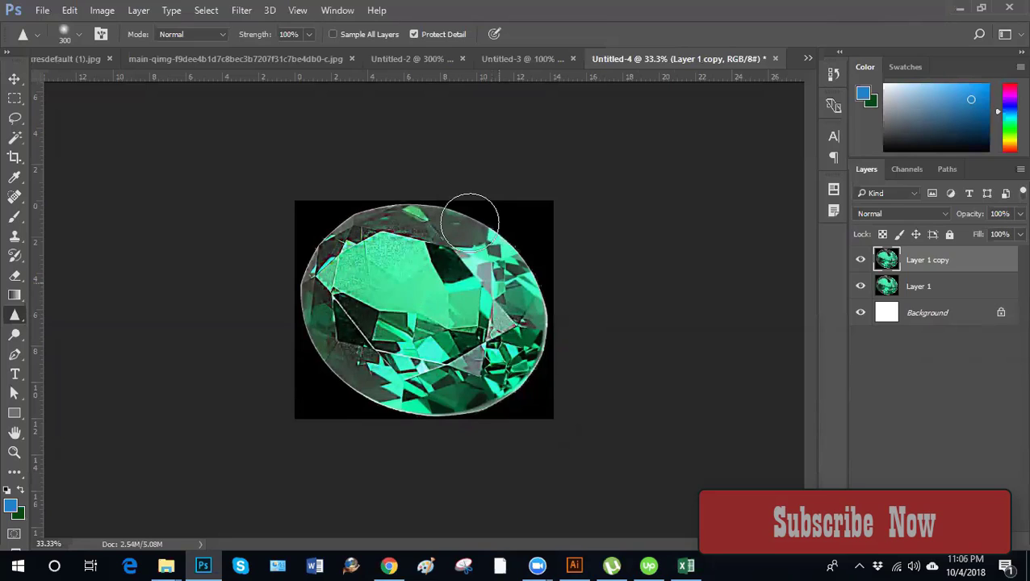
key("ctrl+z")
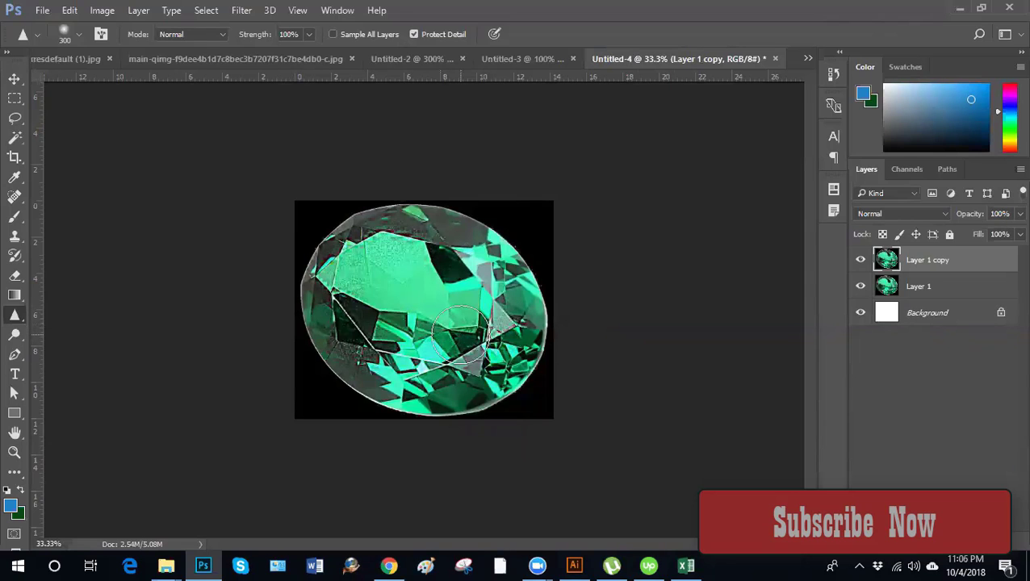
Sharpen the facets on the gemstone's duplicate layer using brush sizes of 400 and 100
key("ctrl+1")
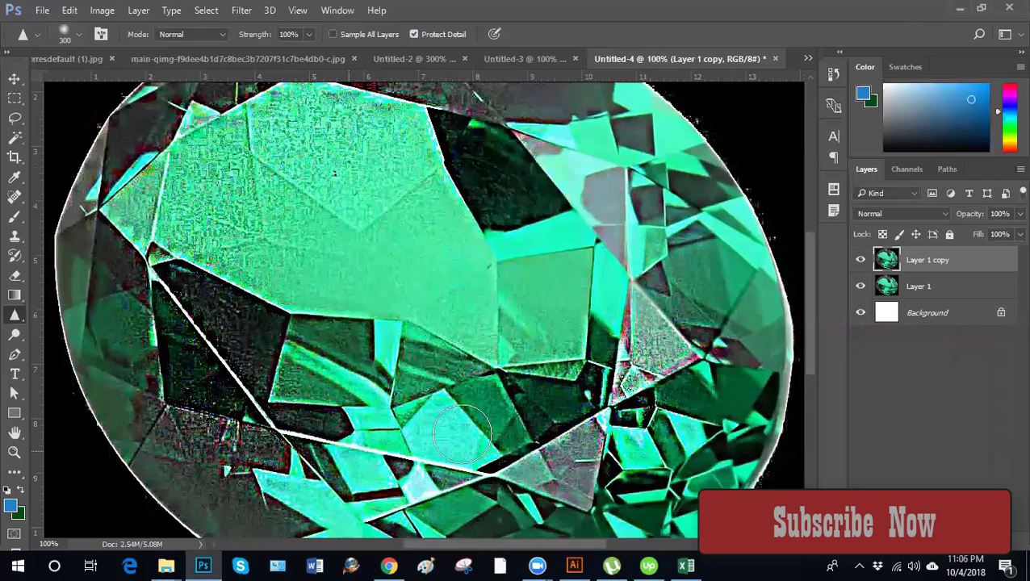
key("ctrl+minus")
key("ctrl+minus")
key("ctrl+minus")
key("bracketright")
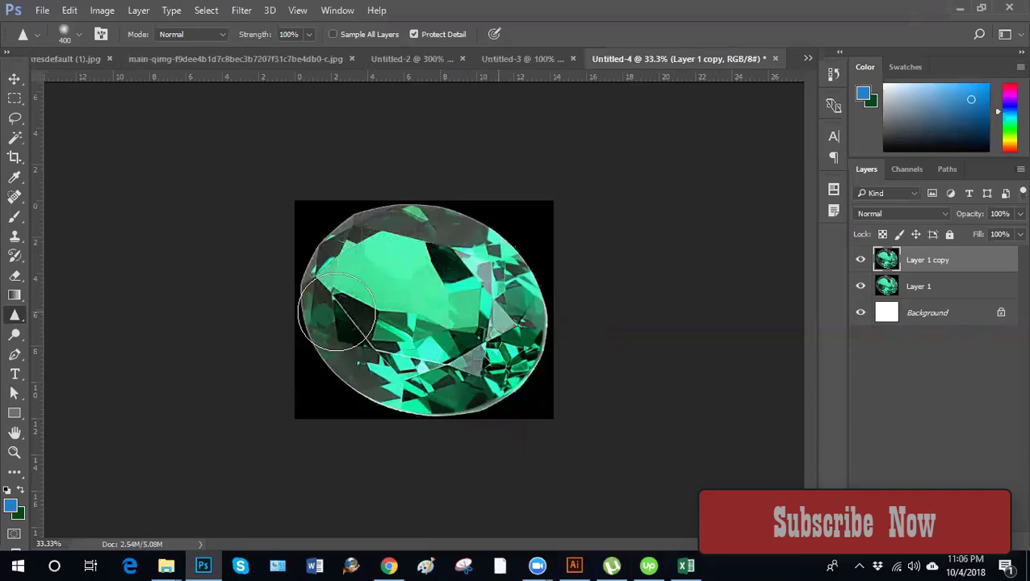
mouse_move(325, 322)
left_mouse_down()
mouse_move(327, 340)
mouse_move(326, 295)
mouse_move(350, 257)
mouse_move(393, 237)
mouse_move(502, 254)
mouse_move(527, 286)
mouse_move(522, 320)
mouse_move(476, 307)
left_mouse_up()
key("bracketleft")
key("bracketleft")
key("bracketleft")
key("bracketleft")
key("bracketleft")
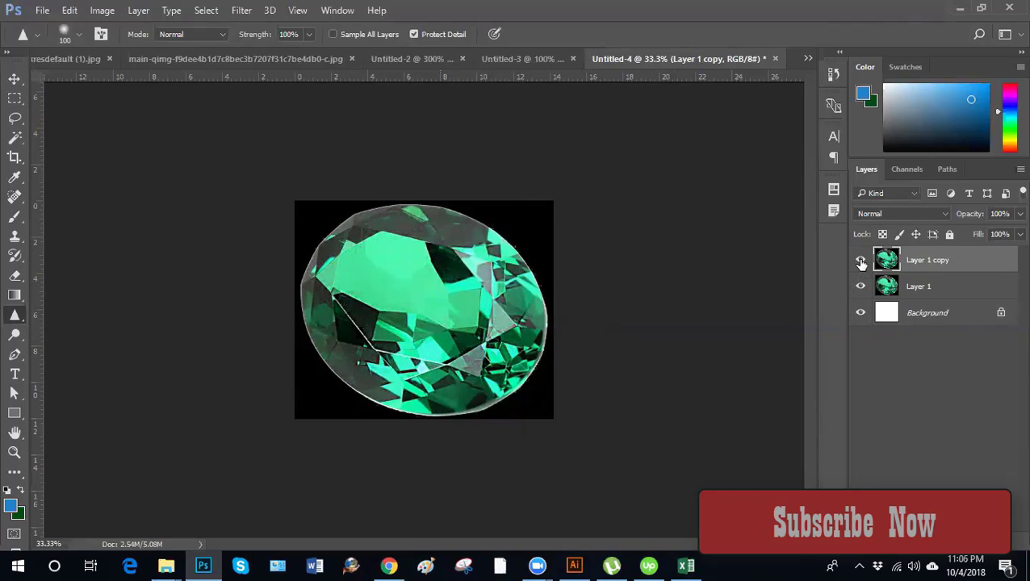
Toggle the visibility of Layer 1 copy to compare the sharpened gemstone with the original
left_click(861, 260)
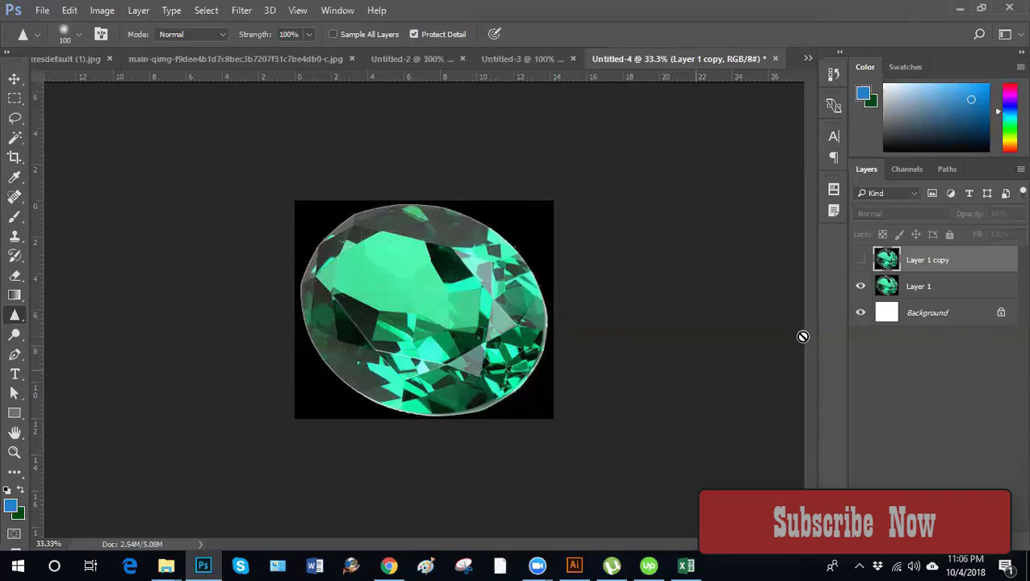
left_click(860, 260)
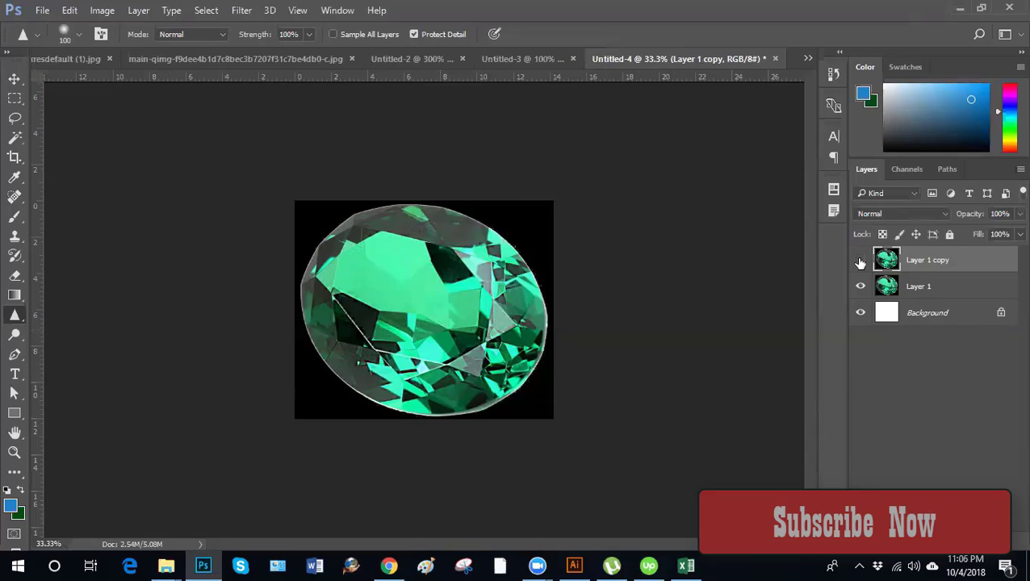
left_click(861, 261)
left_click(861, 261)
left_click(861, 260)
left_click(861, 261)
left_click(860, 261)
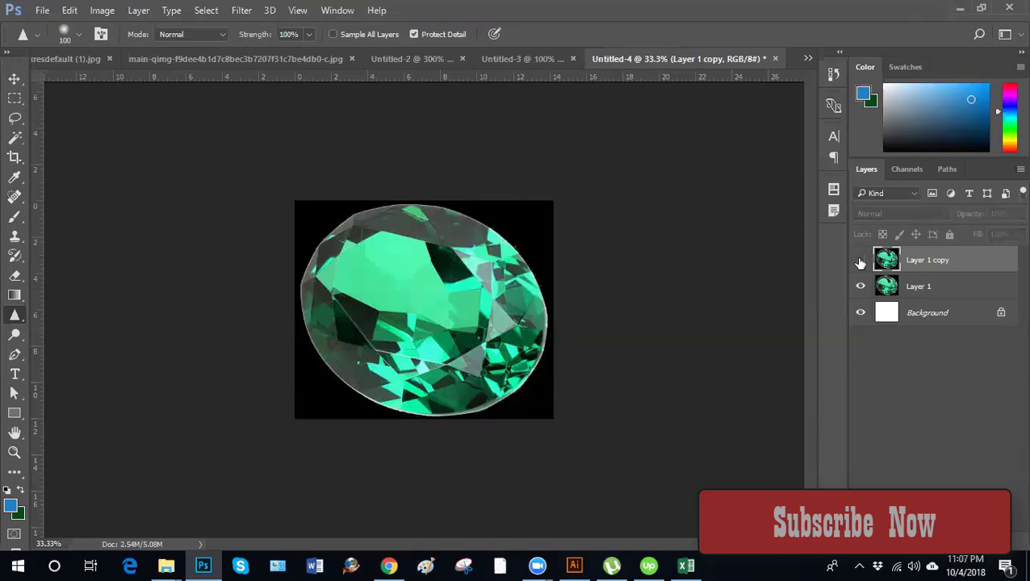
left_click(861, 261)
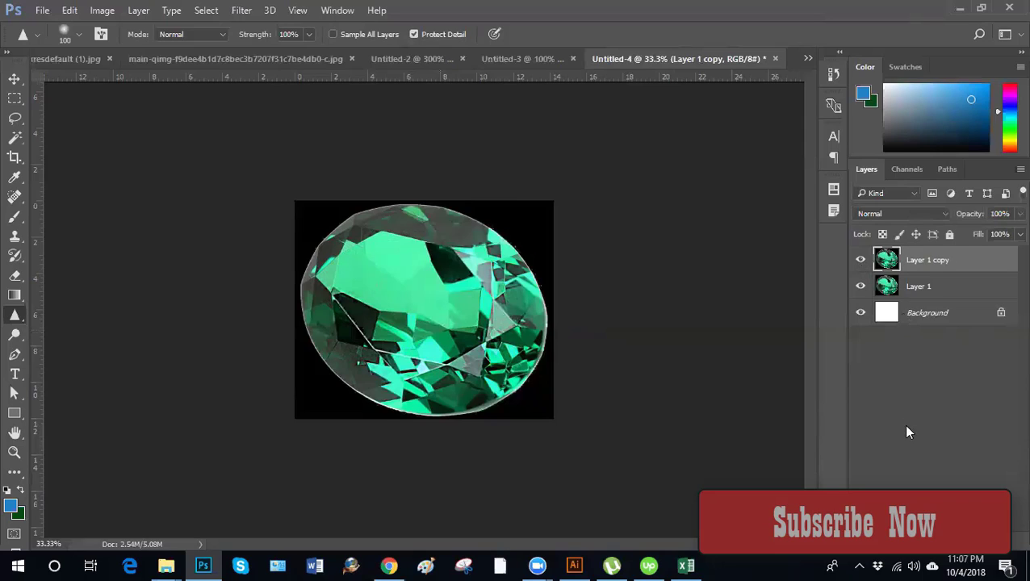
left_click(898, 402)
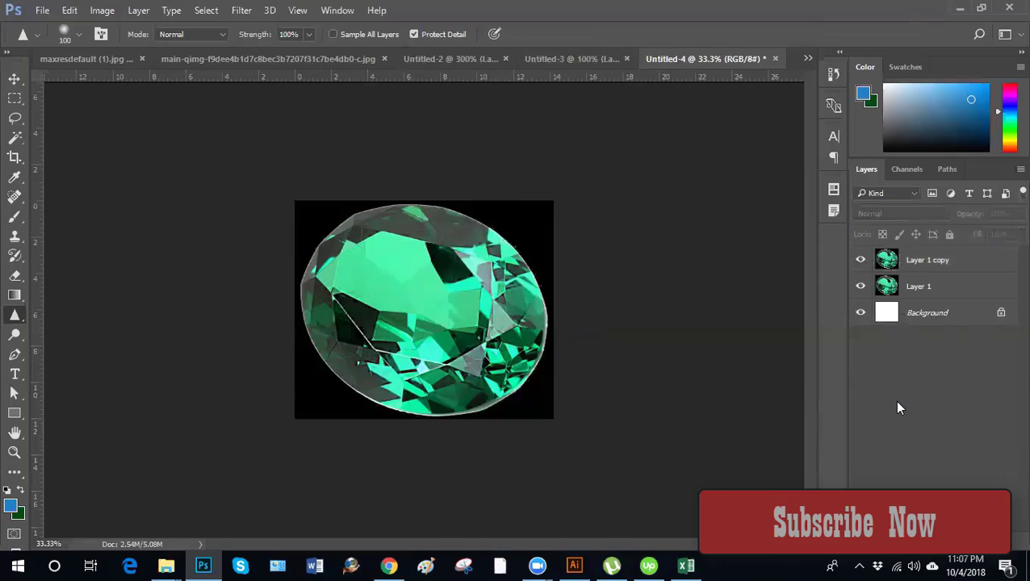
left_click(861, 260)
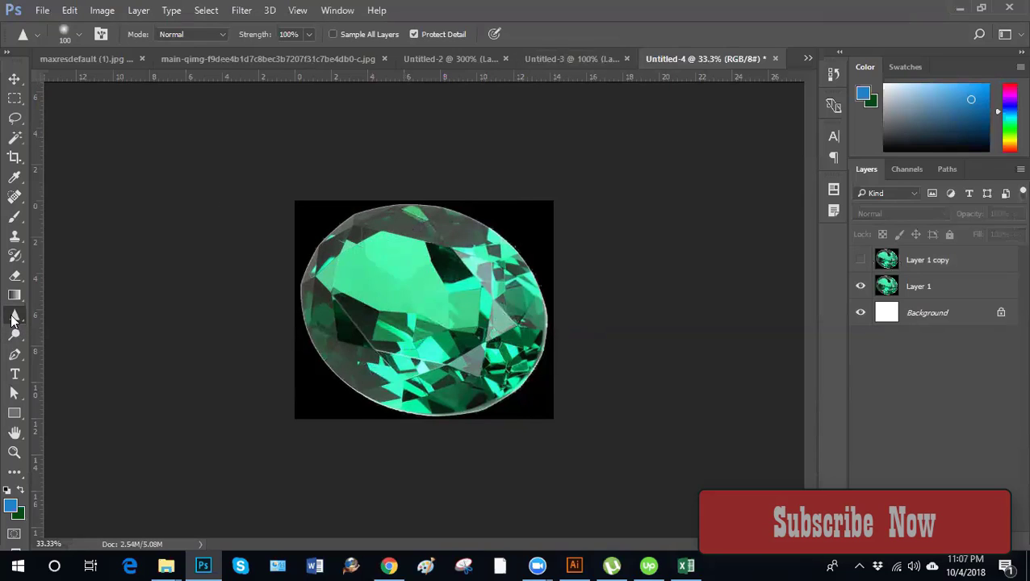
Bring up the main-qimg portrait document and activate the Smudge tool
left_click(557, 58)
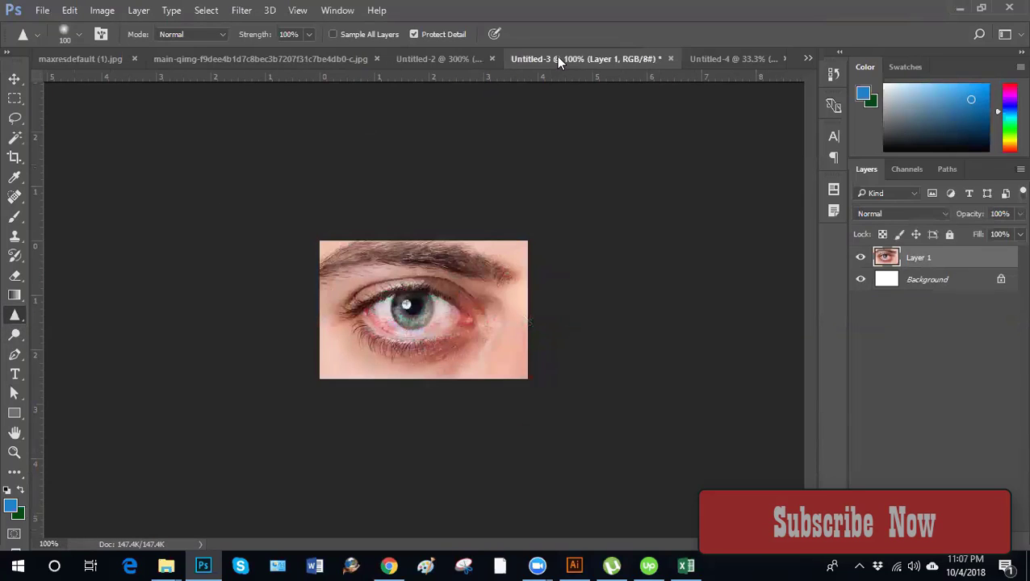
left_click(448, 59)
left_click(270, 61)
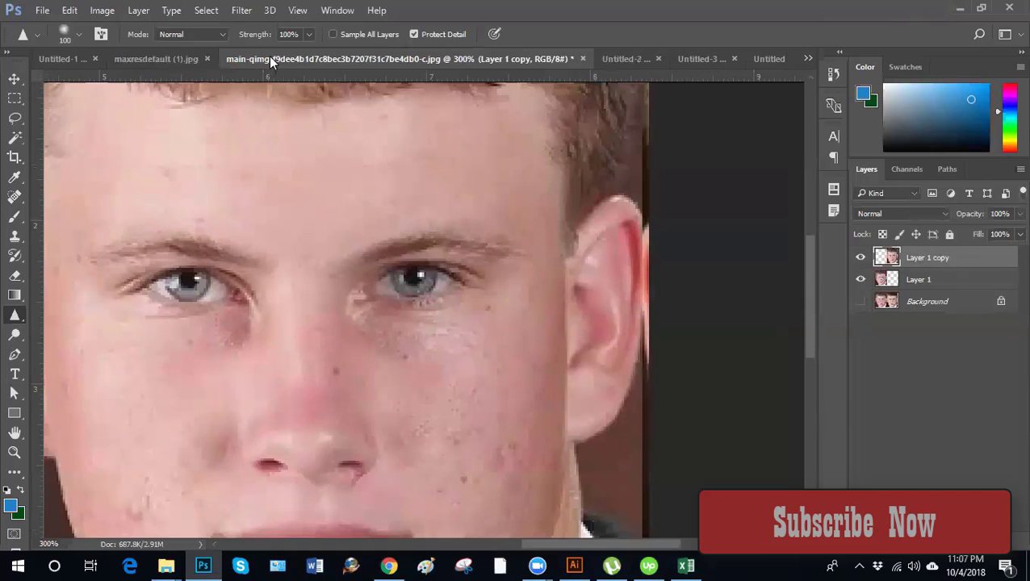
right_click(14, 314)
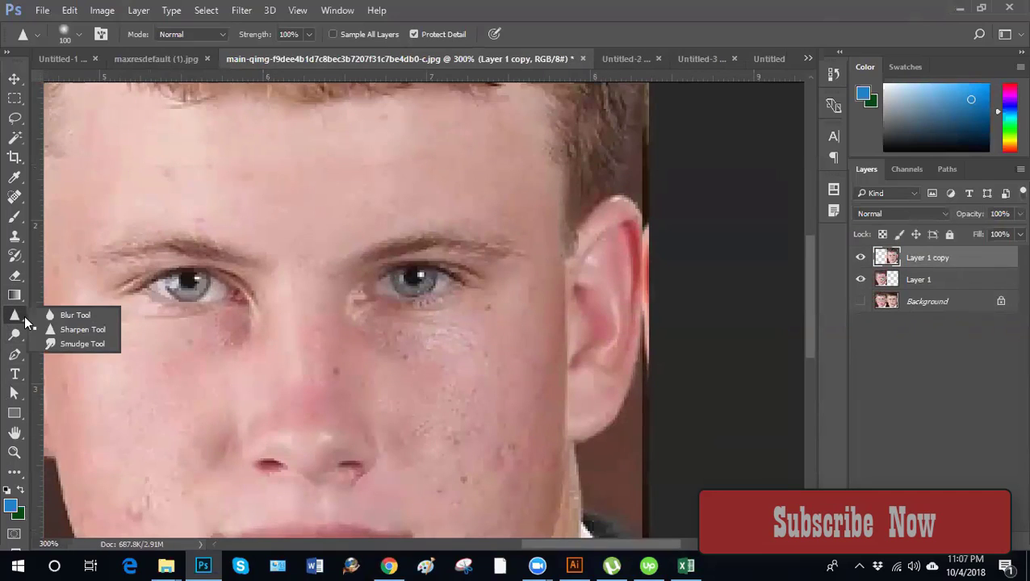
left_click(67, 344)
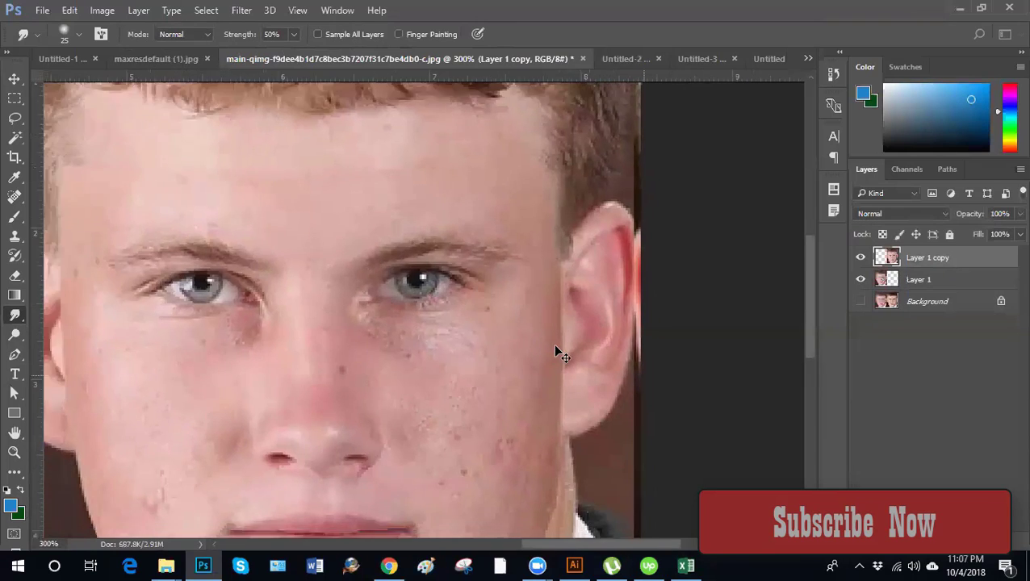
Hide Layer 1 in the portrait document so only the face on Layer 1 copy shows
key("ctrl+minus")
key("ctrl+minus")
key("ctrl+minus")
key("ctrl+plus")
key("ctrl+plus")
key("ctrl+plus")
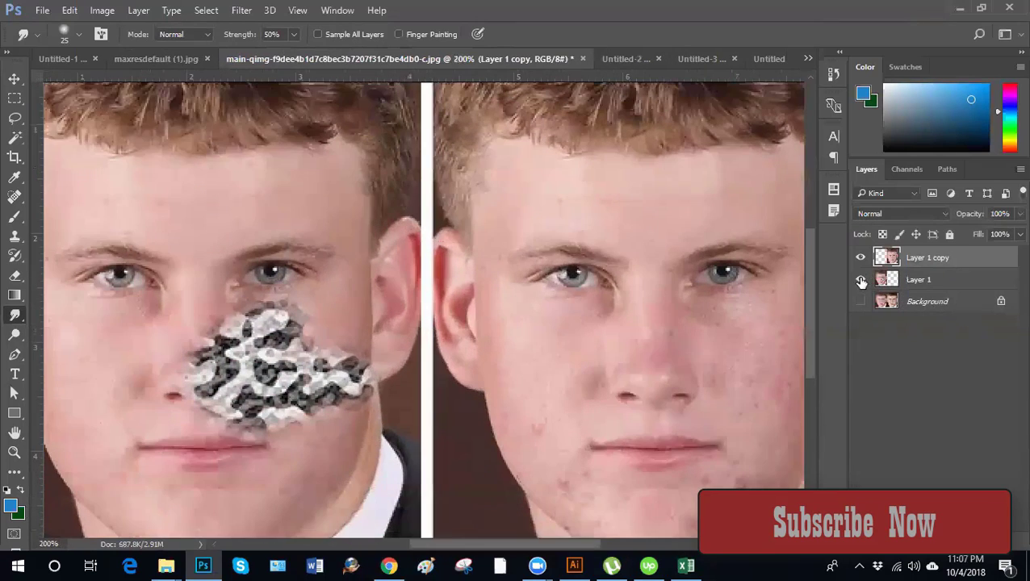
left_click(861, 280)
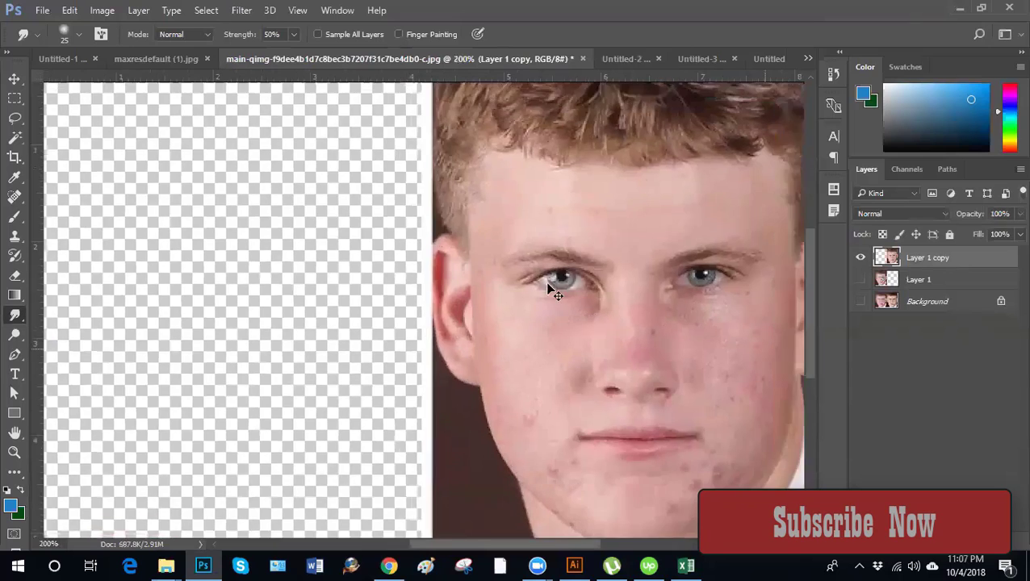
key("ctrl+minus")
Look through the open documents for a photo to smudge, ending on maxresdefault (1).jpg
left_click(159, 56)
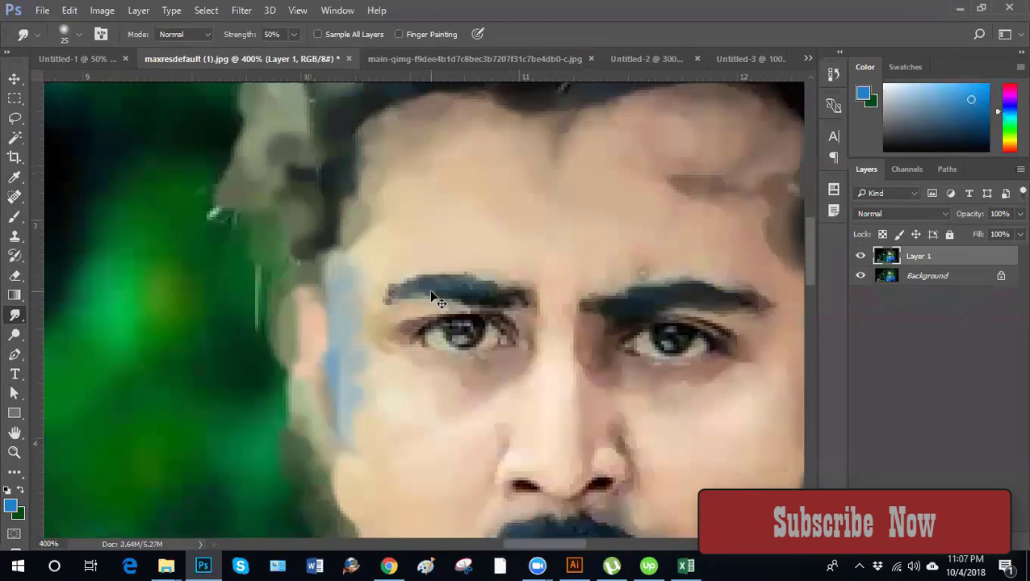
key("ctrl+minus")
key("ctrl+minus")
key("ctrl+minus")
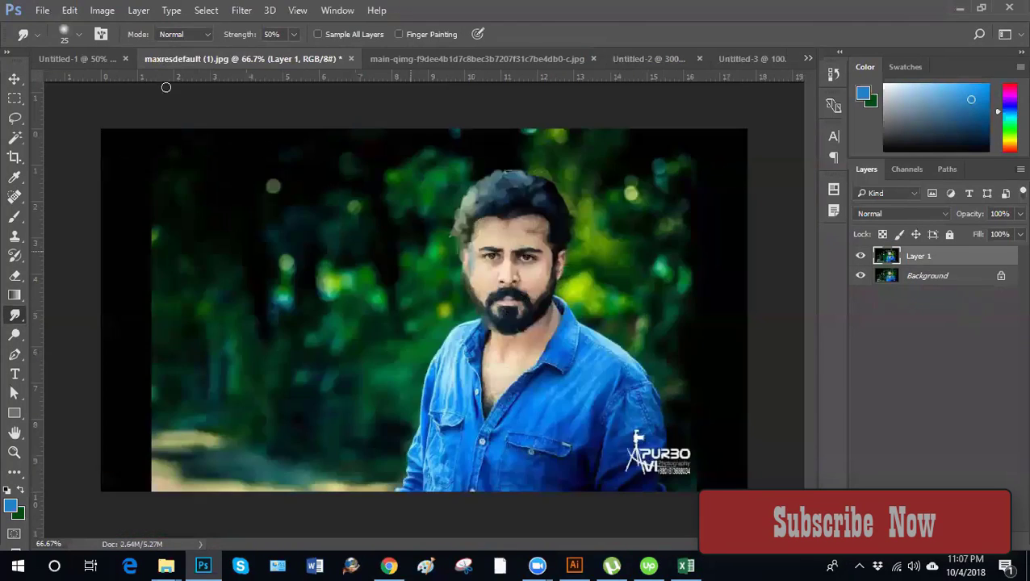
left_click(81, 58)
left_click(338, 61)
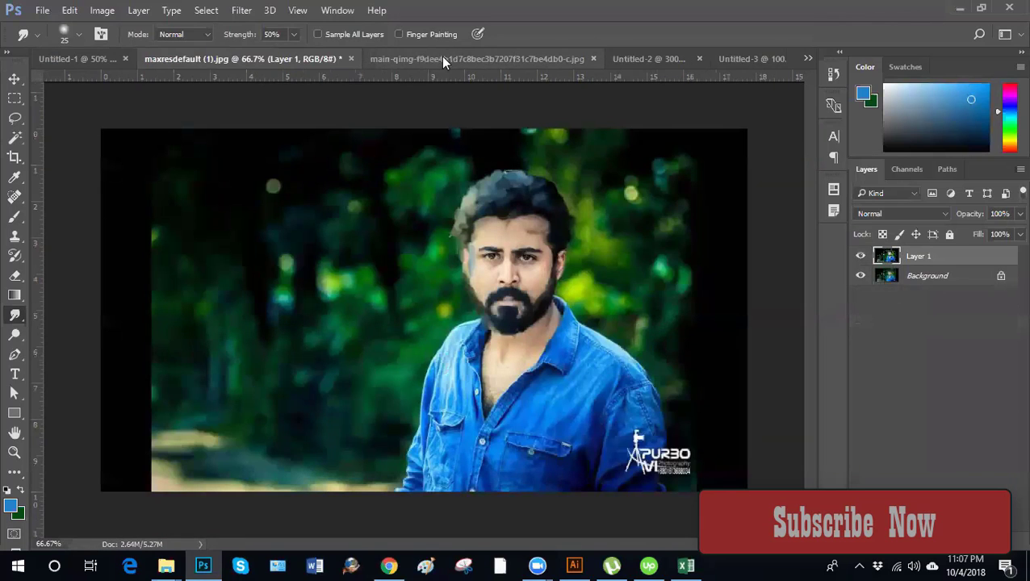
left_click(443, 61)
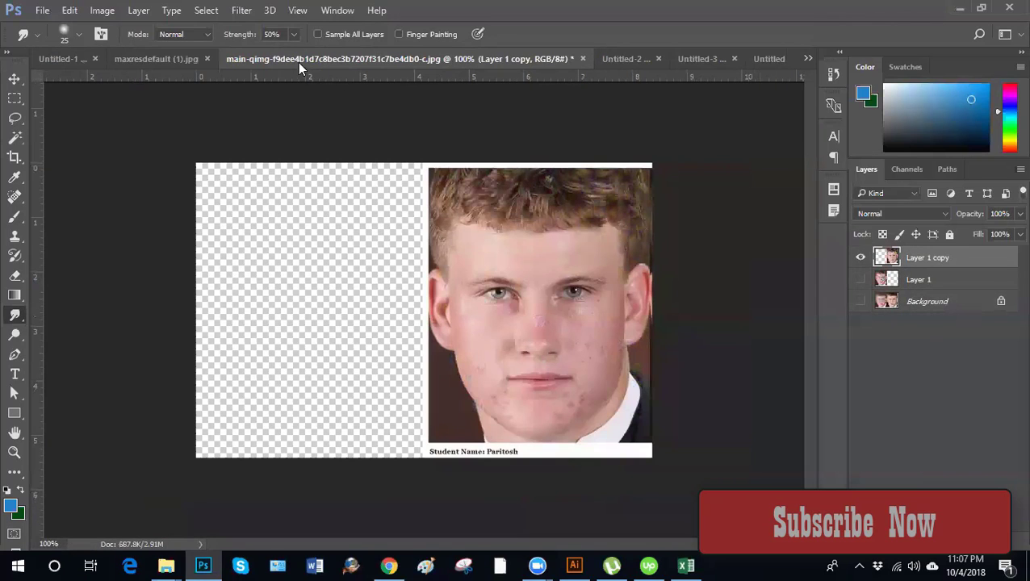
left_click(158, 58)
key("ctrl+plus")
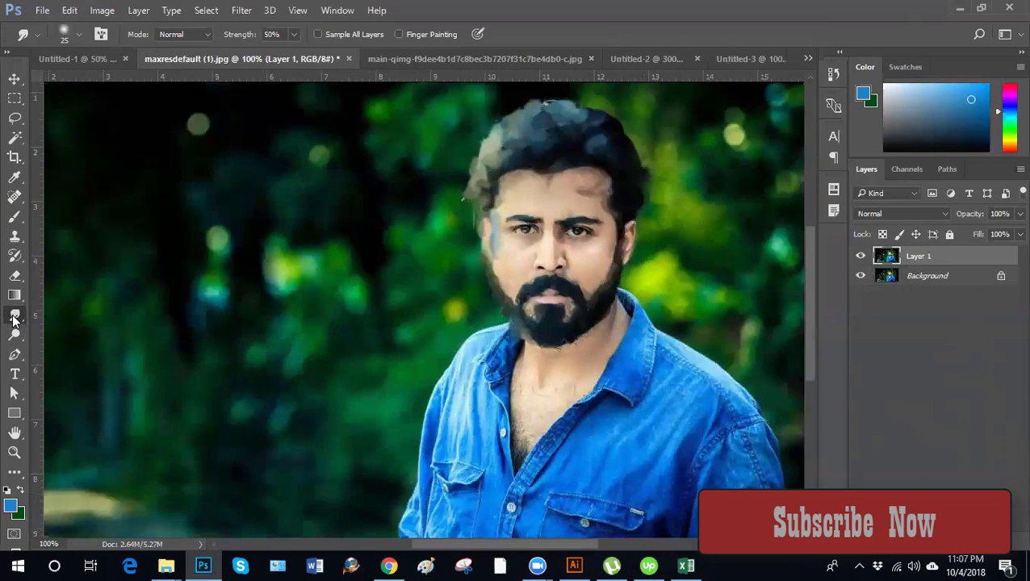
key("ctrl+minus")
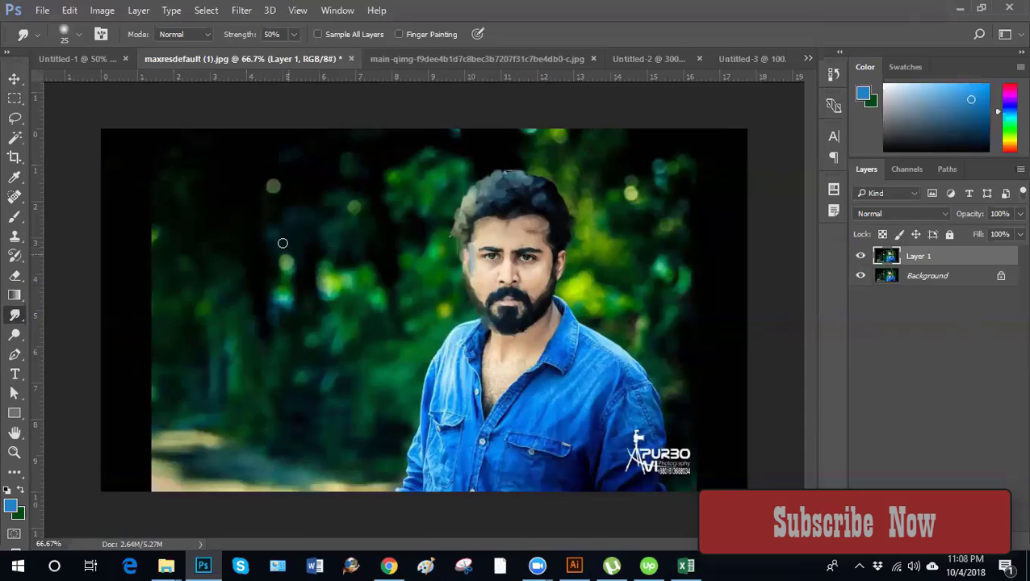
Smudge the yellow background spot beside the man's shoulder into a diagonal leaf-like streak at size 30 and 50% strength
key("ctrl+plus")
left_click_drag(363, 347, 460, 358)
key("ctrl+plus")
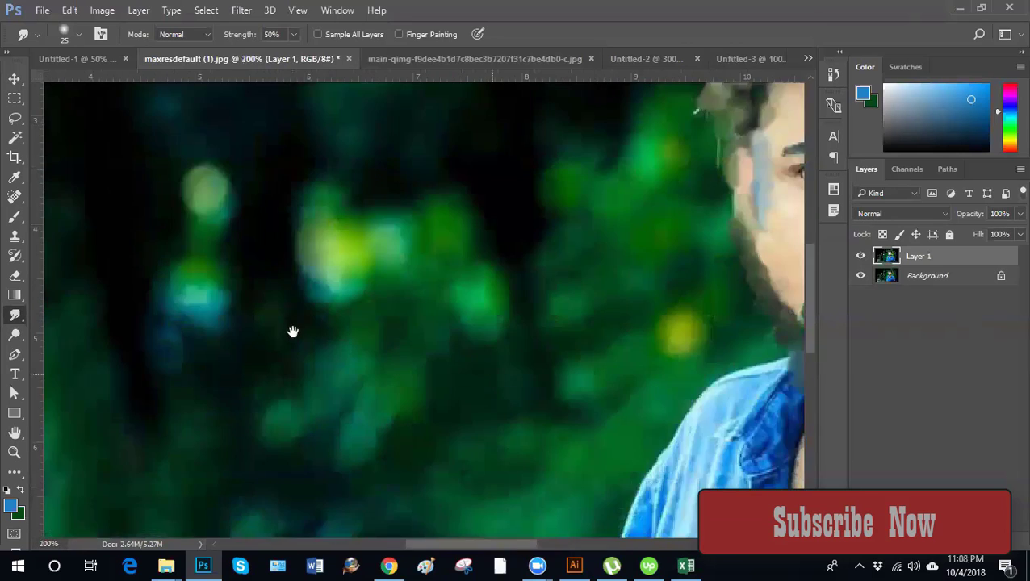
left_click_drag(293, 331, 122, 300)
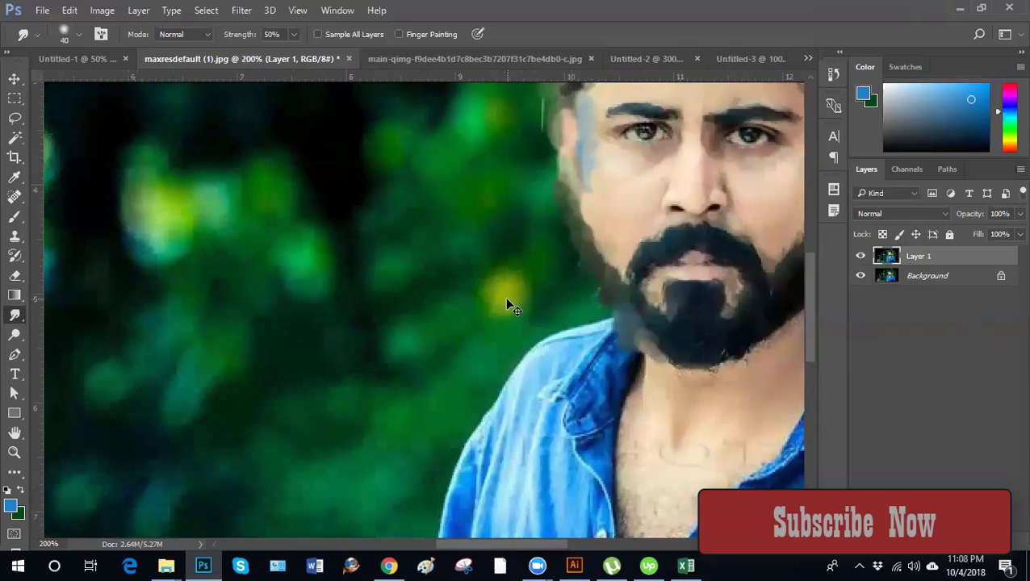
scroll(507, 305, "down", 1)
scroll(485, 331, "up", 2)
key("bracketleft")
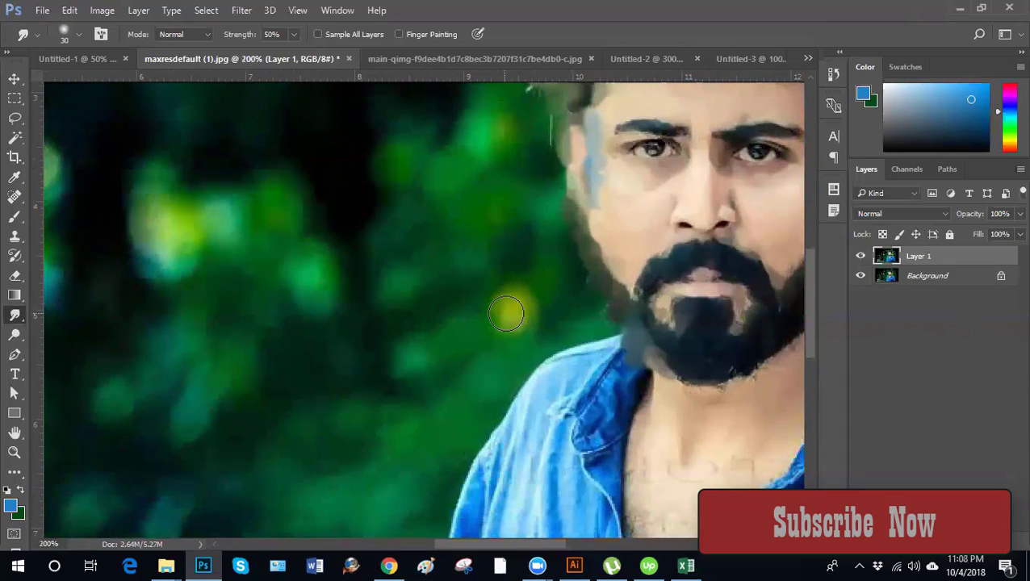
mouse_move(506, 313)
left_mouse_down()
mouse_move(451, 326)
mouse_move(462, 333)
left_mouse_up()
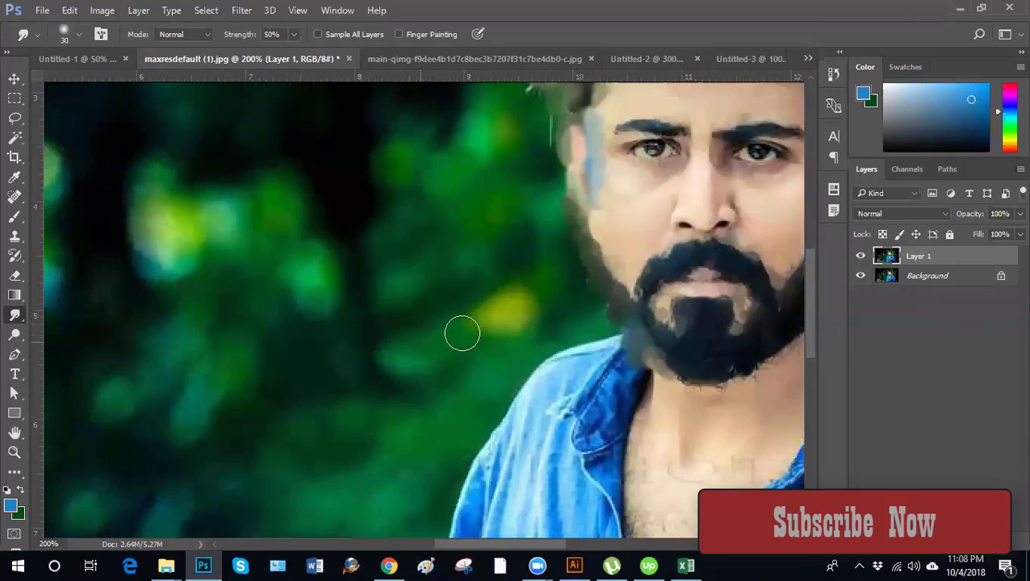
left_click_drag(514, 310, 395, 350)
left_click_drag(500, 317, 300, 408)
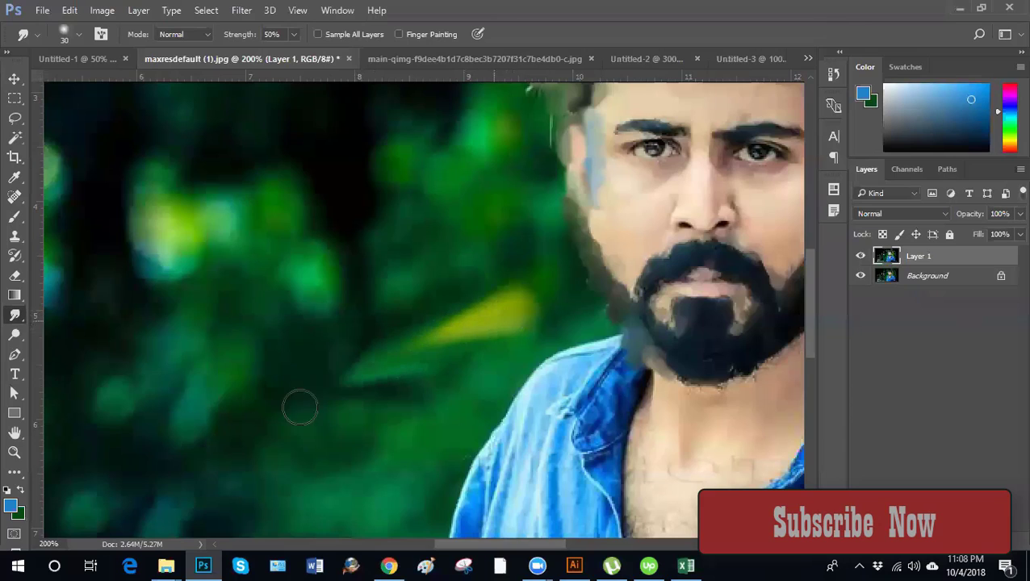
left_click_drag(495, 318, 296, 416)
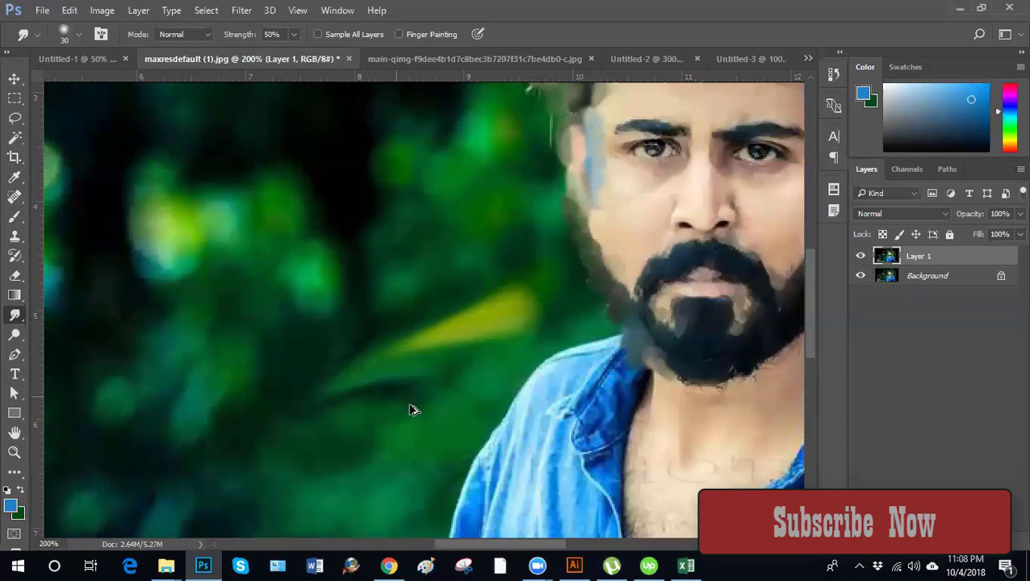
Undo the smudge strokes that stretched the yellow background spot into a leaf-like streak
key("ctrl+alt+z")
key("ctrl+alt+z")
key("ctrl+alt+z")
key("ctrl+alt+z")
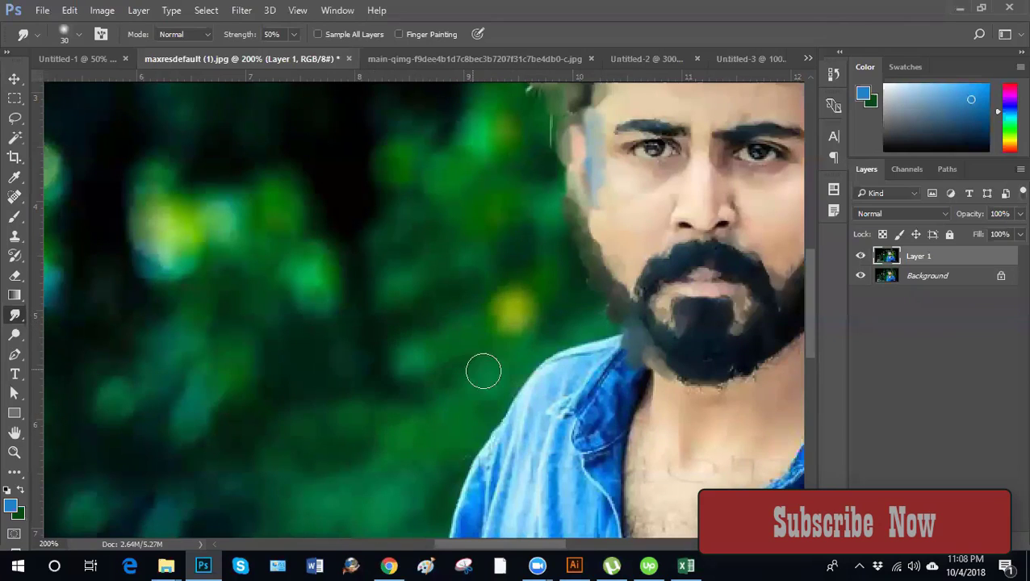
Smudge the man's chin beard downward into a long pointed goatee over the neck at size 45 and 50% strength
left_click_drag(717, 358, 412, 407)
key("ctrl+minus")
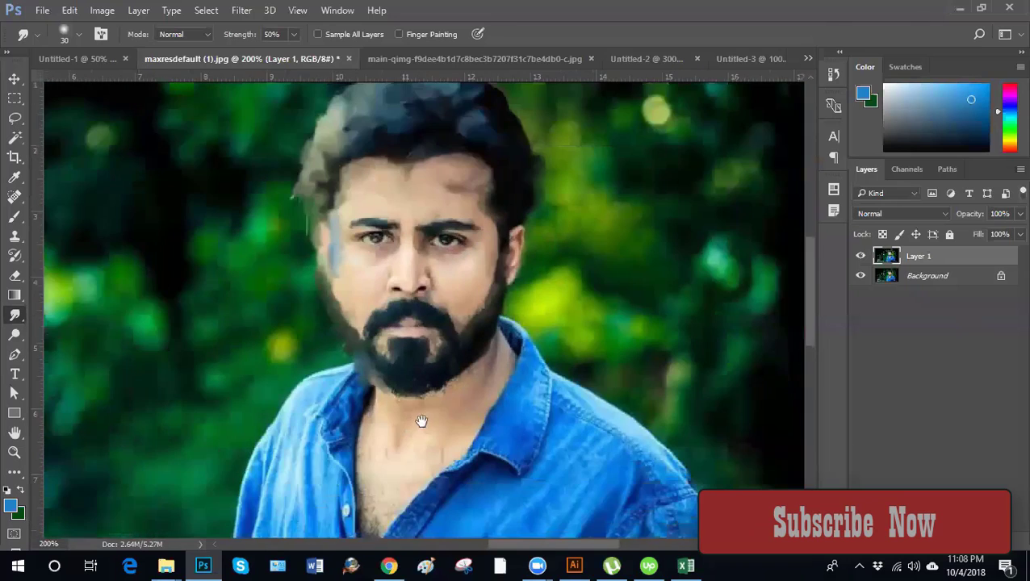
key("ctrl+plus")
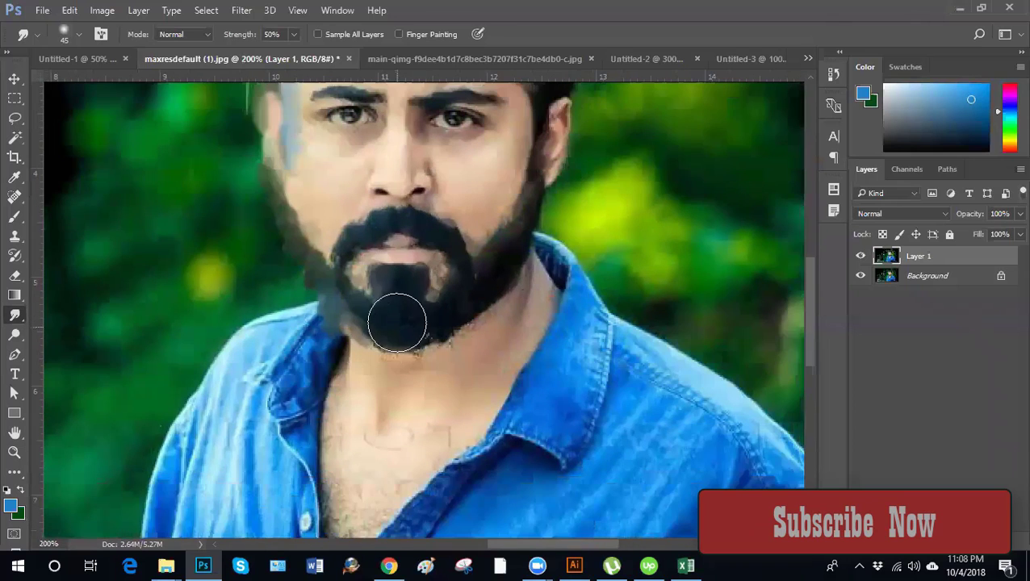
mouse_move(397, 323)
left_mouse_down()
mouse_move(395, 456)
mouse_move(403, 444)
left_mouse_up()
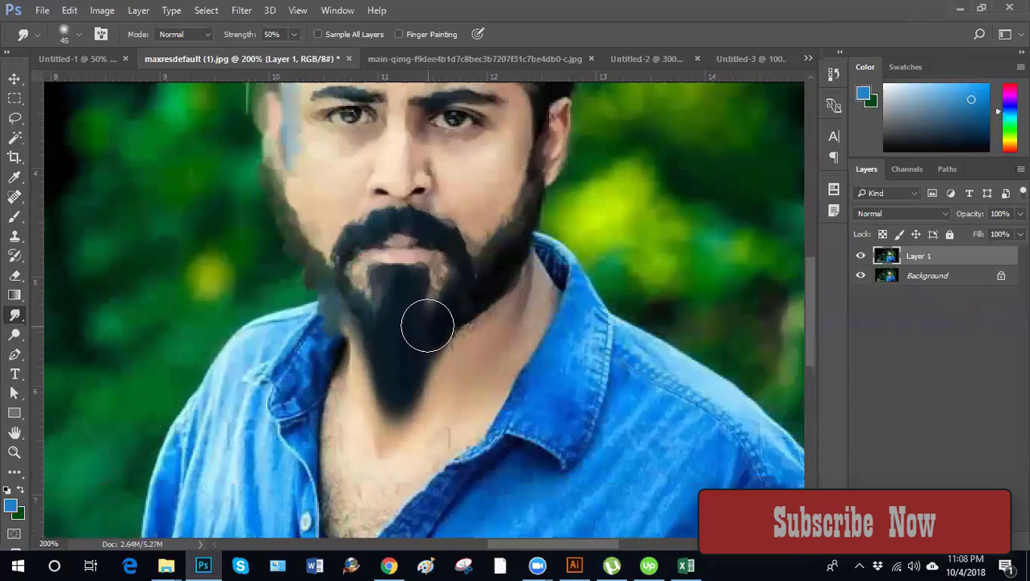
mouse_move(427, 326)
left_mouse_down()
mouse_move(456, 307)
mouse_move(455, 342)
mouse_move(480, 300)
mouse_move(401, 334)
mouse_move(368, 311)
mouse_move(367, 333)
mouse_move(326, 283)
left_mouse_up()
key("ctrl+minus")
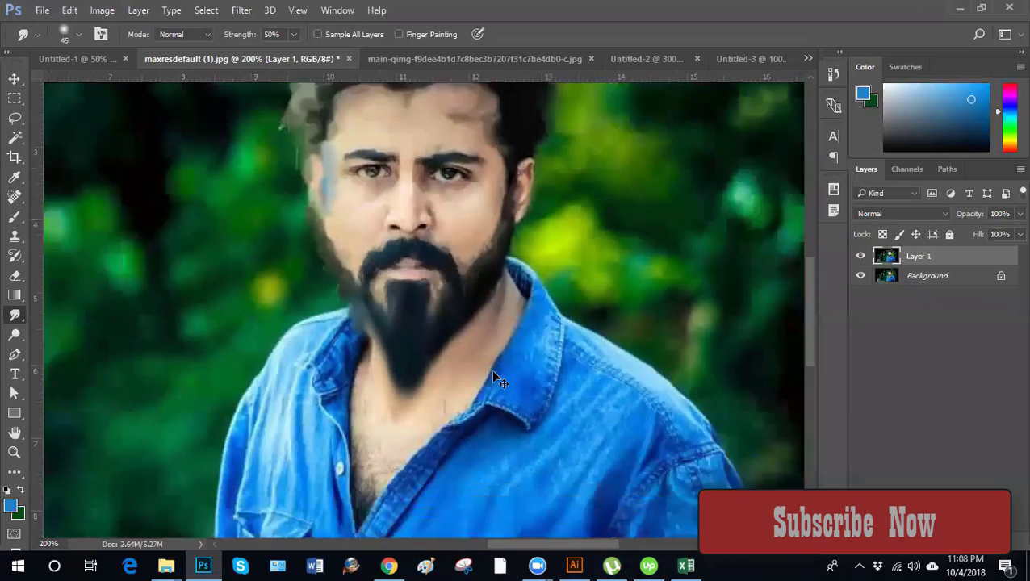
key("ctrl+minus")
left_click_drag(328, 352, 455, 374)
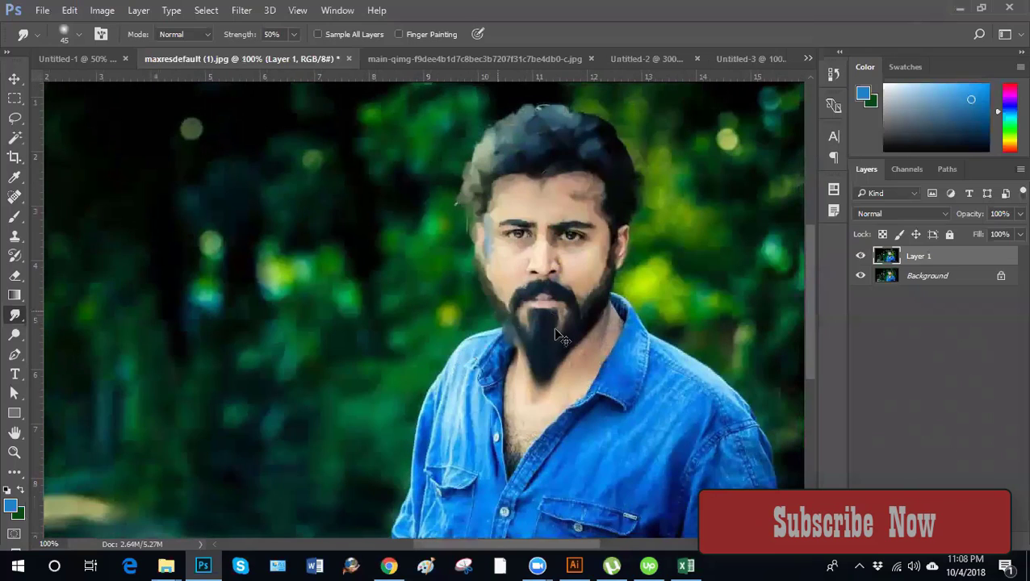
Try painting over the man's right eye with the Art History Brush at size 3 in Tight Short style
key("ctrl+plus")
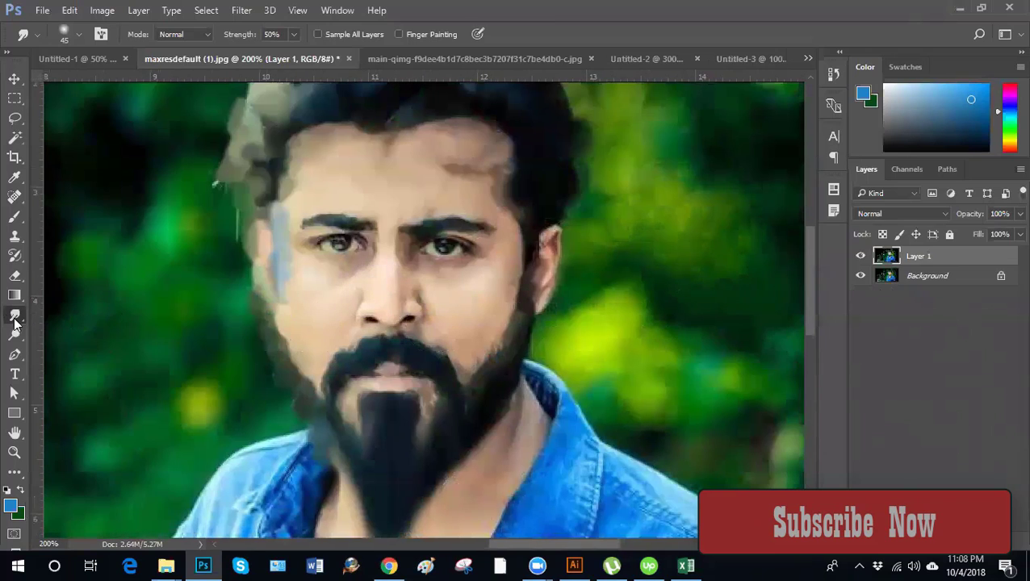
left_click_drag(15, 256, 67, 271)
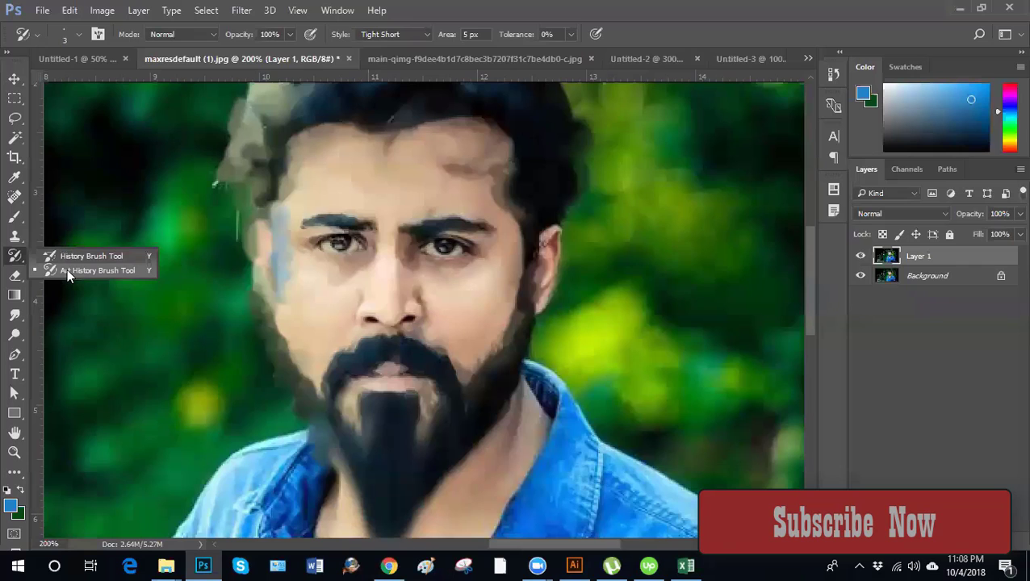
key("ctrl+plus")
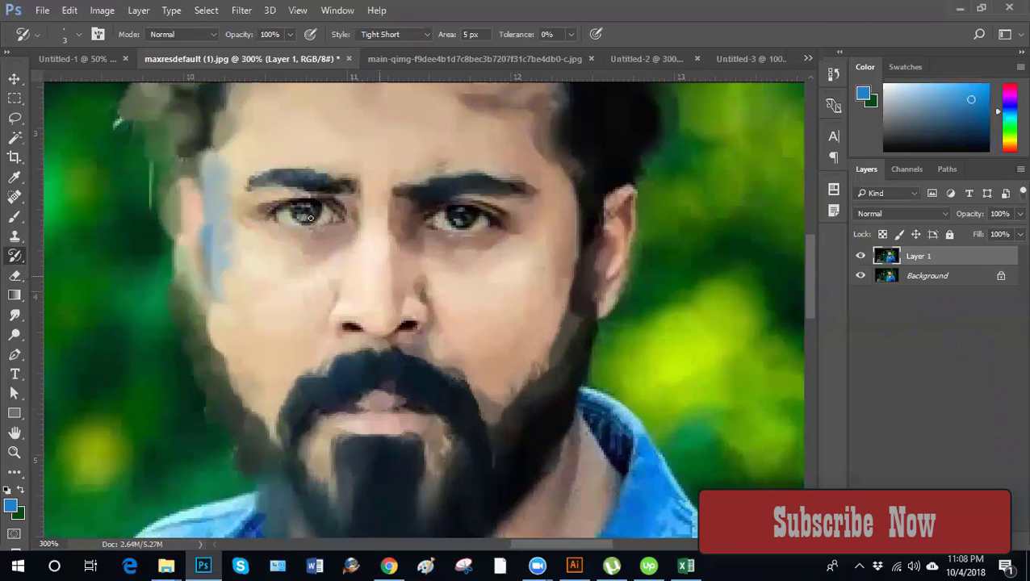
key("ctrl+plus")
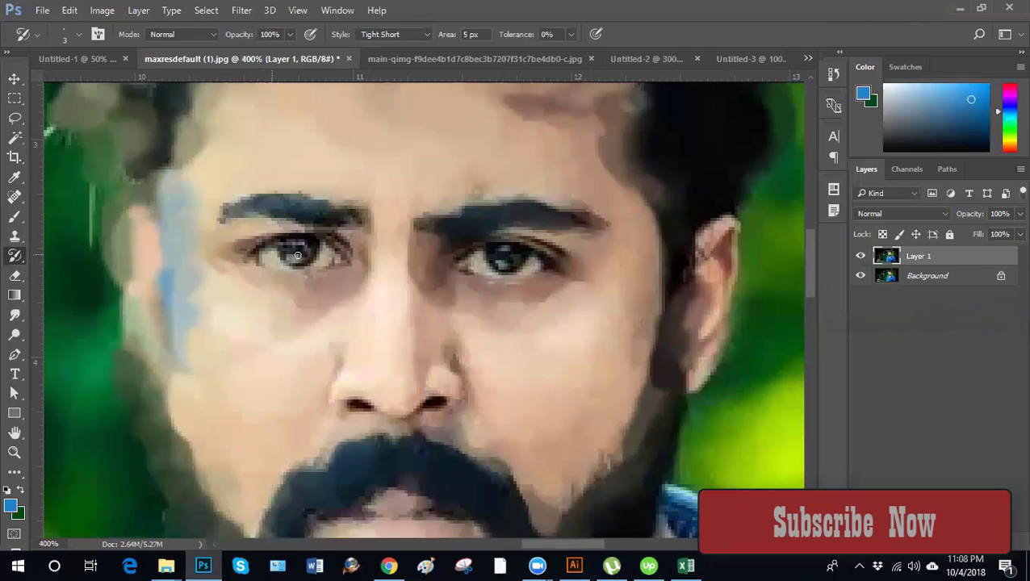
mouse_move(290, 245)
left_mouse_down()
mouse_move(315, 256)
mouse_move(250, 279)
left_mouse_up()
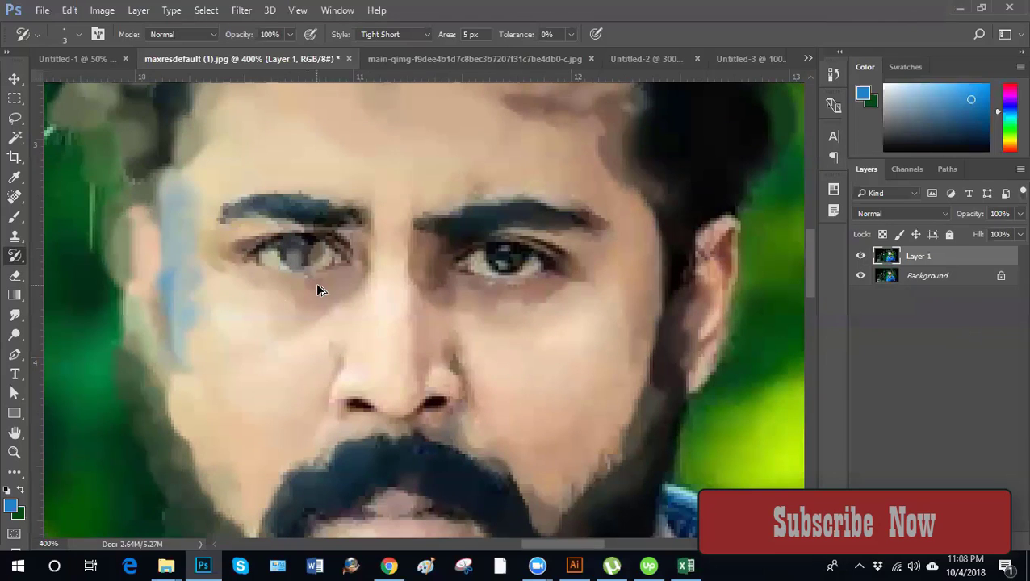
mouse_move(317, 289)
left_mouse_down()
mouse_move(304, 290)
mouse_move(354, 280)
left_mouse_up()
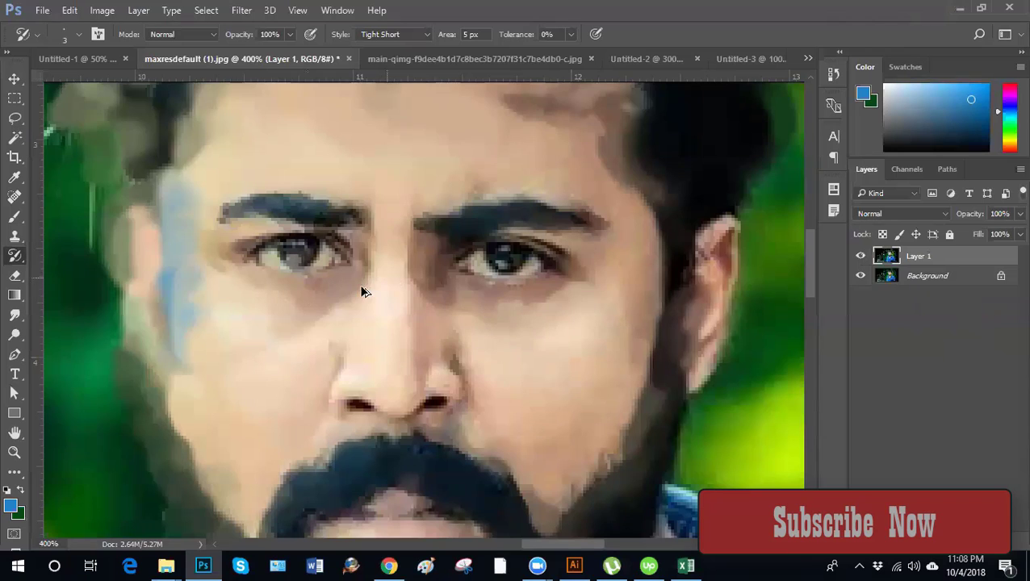
scroll(315, 327, "down", 2)
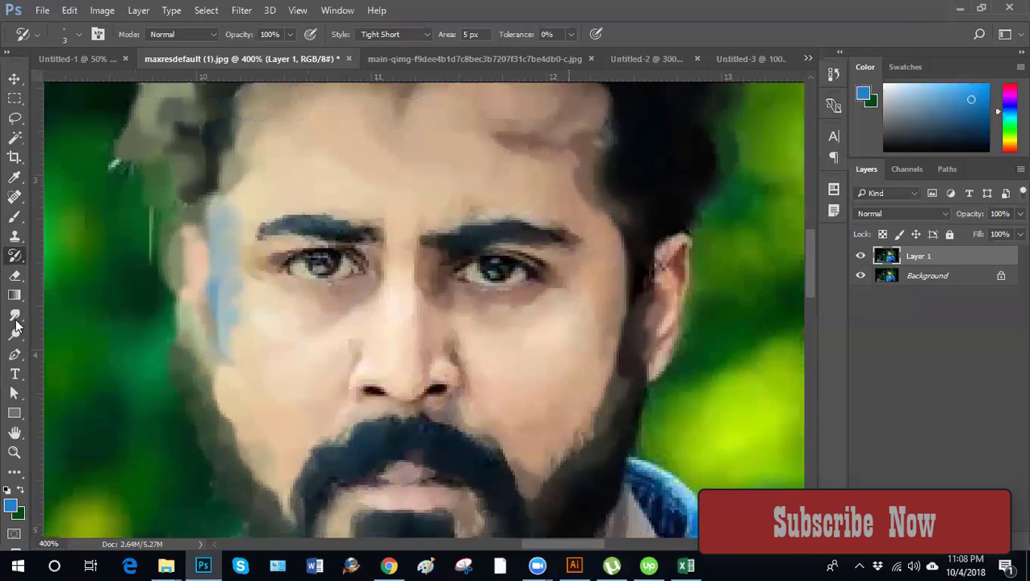
Smooth the iris and white of the man's right eye with the Smudge tool at size 4 and 50% strength
left_click_drag(15, 316, 57, 329)
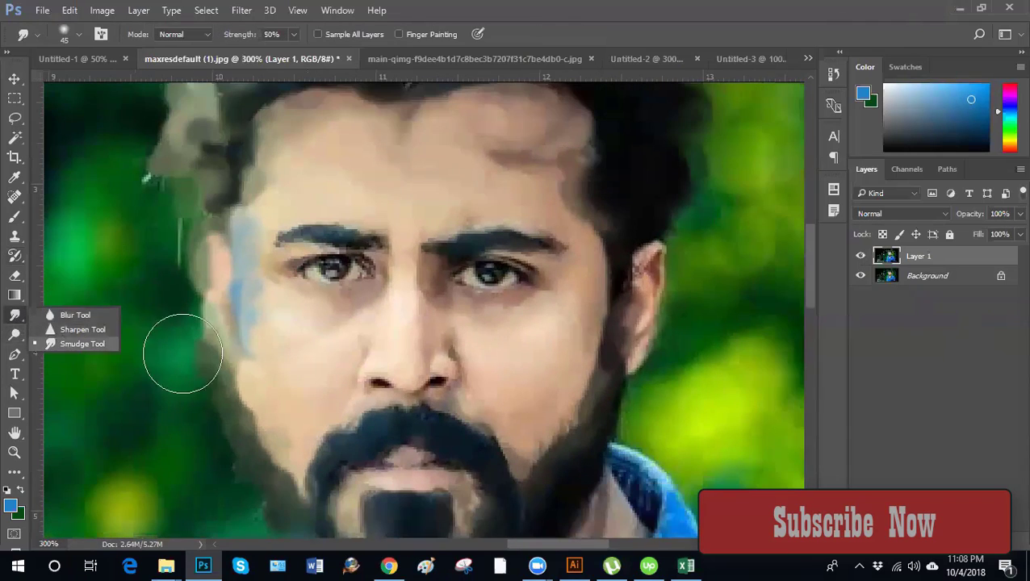
scroll(476, 347, "up", 2)
scroll(412, 376, "up", 1)
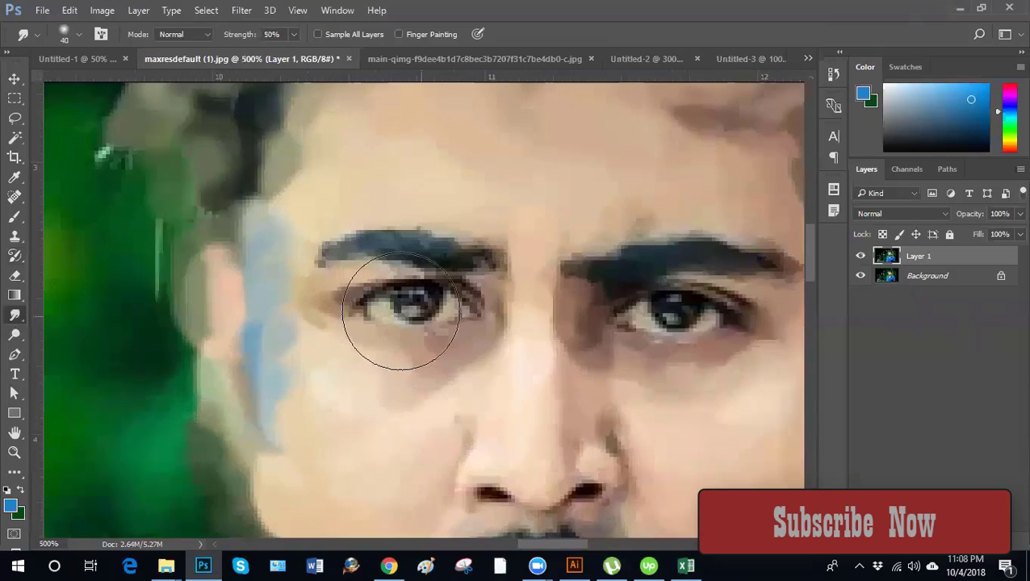
key("bracketleft")
key("bracketleft")
key("bracketleft")
key("bracketleft")
mouse_move(456, 316)
left_mouse_down()
mouse_move(362, 315)
mouse_move(391, 310)
mouse_move(381, 299)
mouse_move(408, 318)
mouse_move(430, 311)
mouse_move(435, 292)
mouse_move(429, 311)
mouse_move(399, 306)
left_mouse_up()
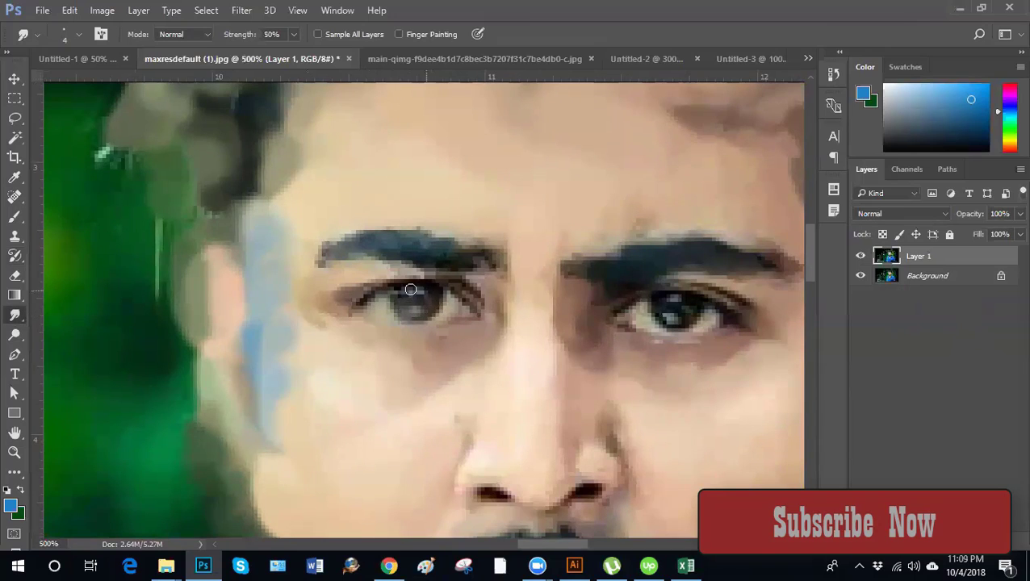
Smudge the eyelid and eyebrow of the man's right eye into smooth shapes at size 5
key("bracketright")
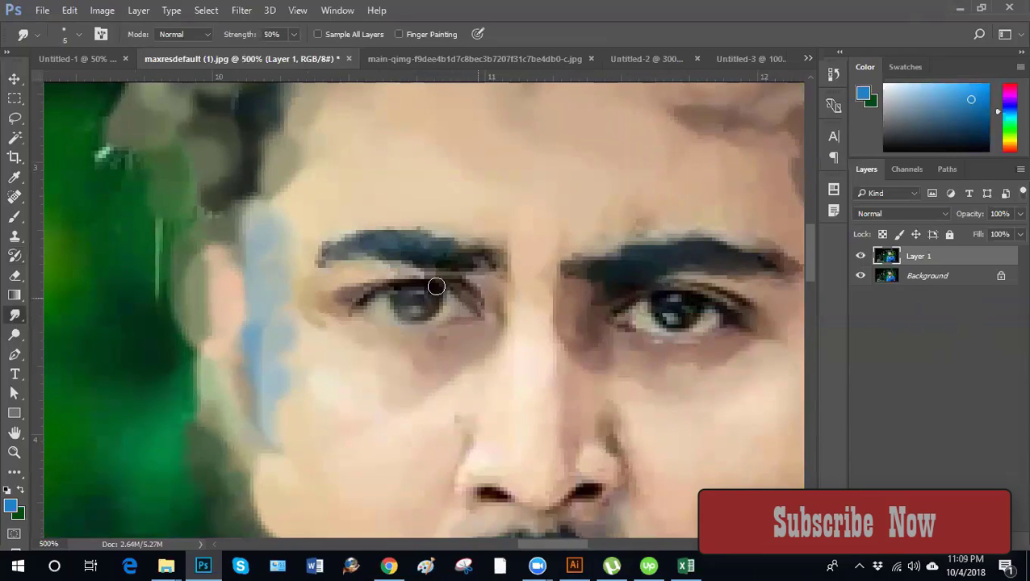
mouse_move(436, 286)
left_mouse_down()
mouse_move(351, 274)
mouse_move(370, 264)
mouse_move(473, 273)
mouse_move(379, 263)
mouse_move(339, 272)
mouse_move(373, 255)
mouse_move(365, 251)
mouse_move(345, 262)
mouse_move(485, 243)
mouse_move(461, 260)
mouse_move(497, 269)
mouse_move(472, 242)
mouse_move(439, 247)
mouse_move(453, 250)
mouse_move(400, 239)
mouse_move(439, 236)
mouse_move(366, 238)
mouse_move(419, 234)
mouse_move(353, 240)
mouse_move(351, 229)
mouse_move(310, 256)
mouse_move(370, 224)
mouse_move(334, 254)
left_mouse_up()
key("bracketright")
Smudge the man's left eyebrow, eyelid and eye to the same smooth look with a small brush of about size 7
scroll(444, 246, "right", 5)
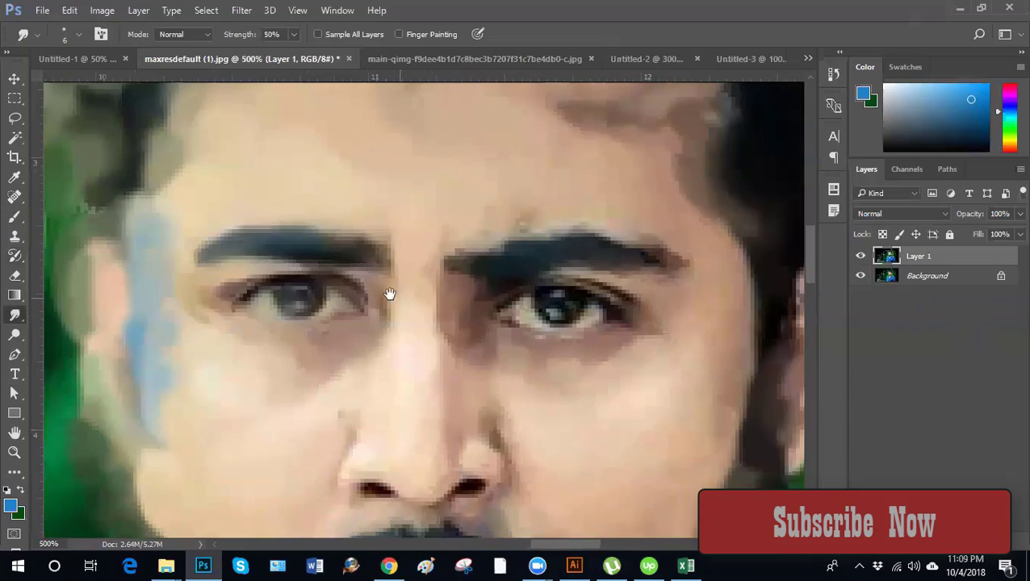
mouse_move(420, 254)
left_mouse_down()
mouse_move(464, 233)
mouse_move(443, 234)
mouse_move(534, 217)
mouse_move(488, 230)
mouse_move(585, 234)
mouse_move(538, 231)
mouse_move(629, 251)
mouse_move(465, 265)
mouse_move(618, 262)
mouse_move(575, 261)
mouse_move(606, 266)
mouse_move(446, 292)
mouse_move(506, 281)
left_mouse_up()
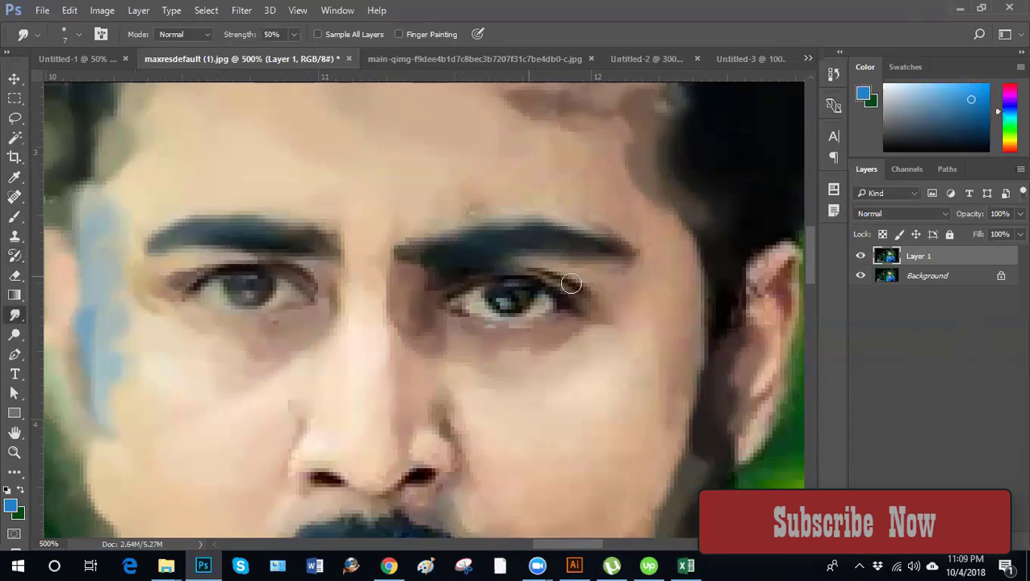
mouse_move(571, 283)
left_mouse_down()
mouse_move(615, 313)
mouse_move(596, 305)
mouse_move(537, 317)
mouse_move(550, 306)
mouse_move(506, 289)
mouse_move(514, 302)
mouse_move(481, 304)
mouse_move(475, 292)
mouse_move(455, 302)
mouse_move(471, 317)
mouse_move(518, 323)
mouse_move(568, 306)
mouse_move(470, 327)
mouse_move(550, 329)
mouse_move(573, 314)
mouse_move(520, 337)
left_mouse_up()
key("bracketleft")
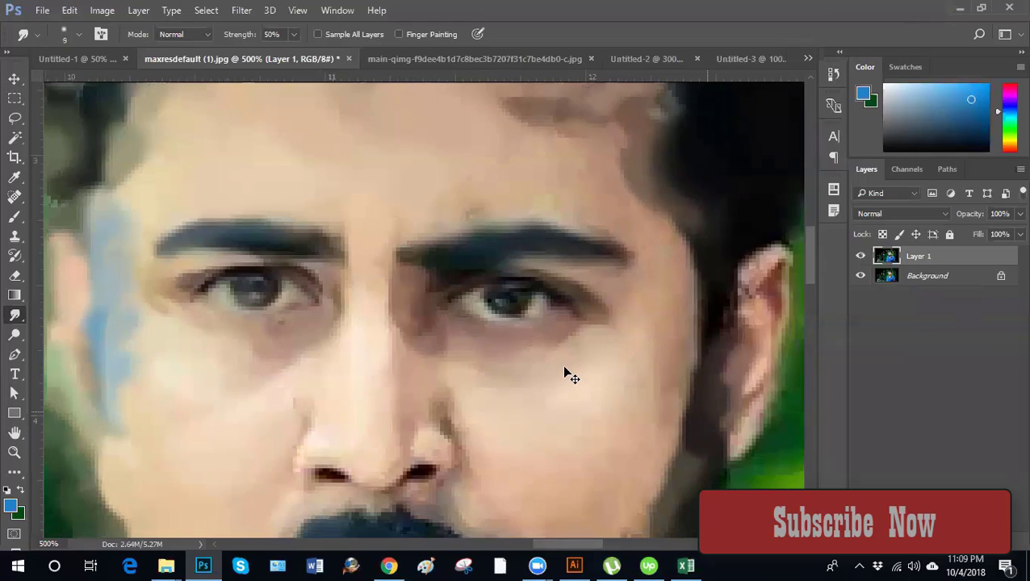
Smooth the forehead skin above the man's left eyebrow and the adjoining temple, enlarging the Smudge brush to size 20
scroll(461, 312, "down", 1)
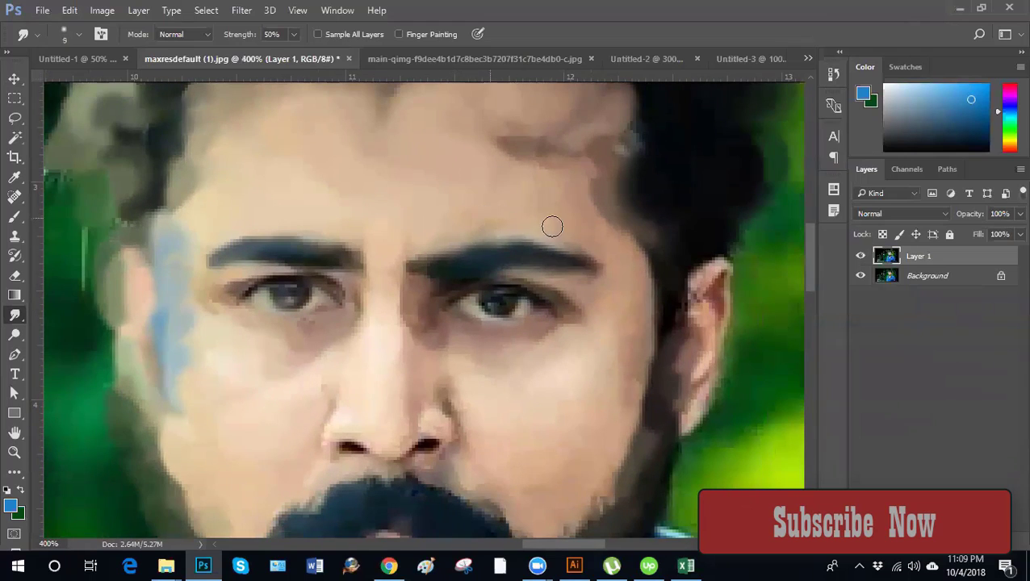
scroll(568, 227, "down", 1)
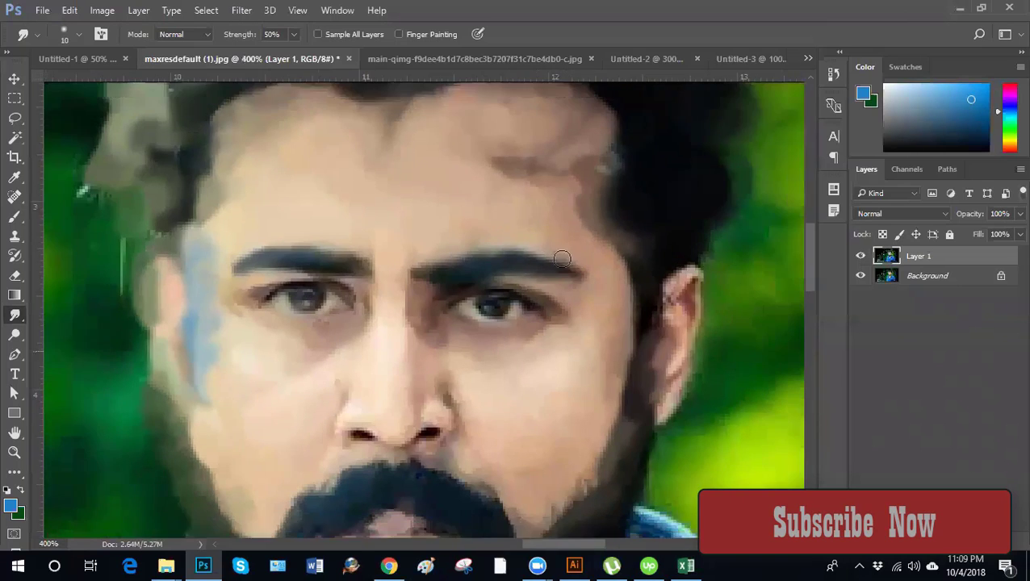
key("bracketright")
key("bracketright")
key("bracketright")
mouse_move(522, 223)
left_mouse_down()
mouse_move(492, 189)
mouse_move(528, 161)
mouse_move(569, 202)
mouse_move(602, 301)
left_mouse_up()
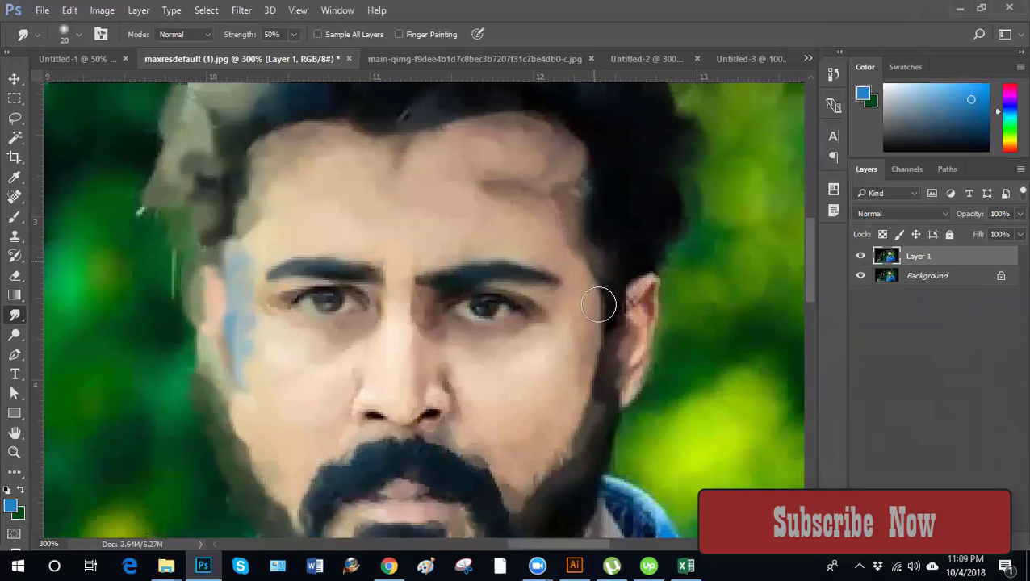
Smudge the sideburns and bearded jaw edges on both sides of the face into soft contours, using brush sizes around 15 to 20
left_click_drag(608, 257, 642, 138)
key("bracketleft")
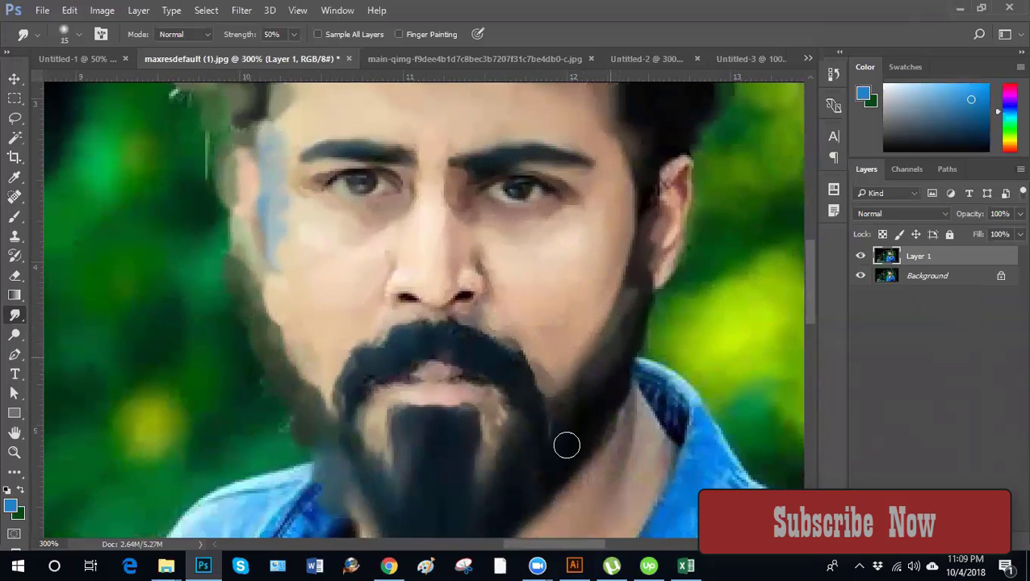
key("ctrl+minus")
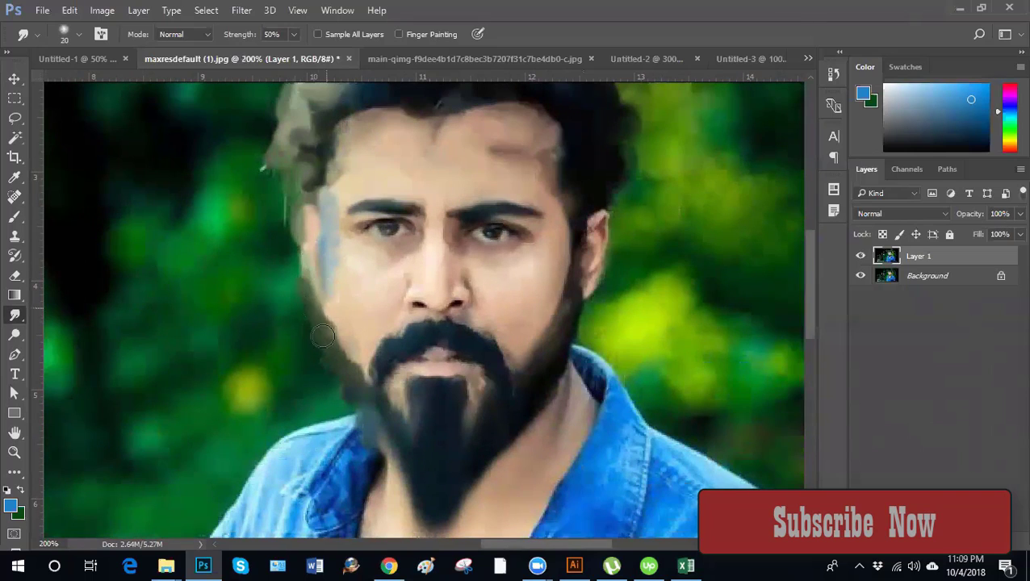
key("bracketright")
mouse_move(369, 374)
left_mouse_down()
mouse_move(381, 395)
mouse_move(379, 371)
mouse_move(375, 400)
mouse_move(371, 384)
mouse_move(379, 391)
left_mouse_up()
key("bracketleft")
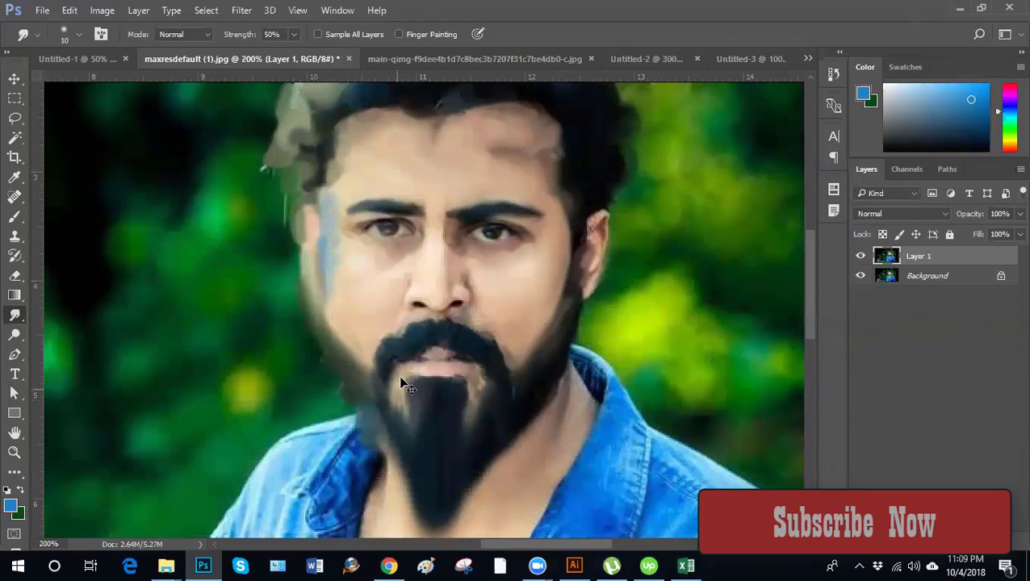
key("ctrl+minus")
Smudge the grey-blue and dark hair on top of the head into blended strands at size 20 and 50% strength
key("ctrl+plus")
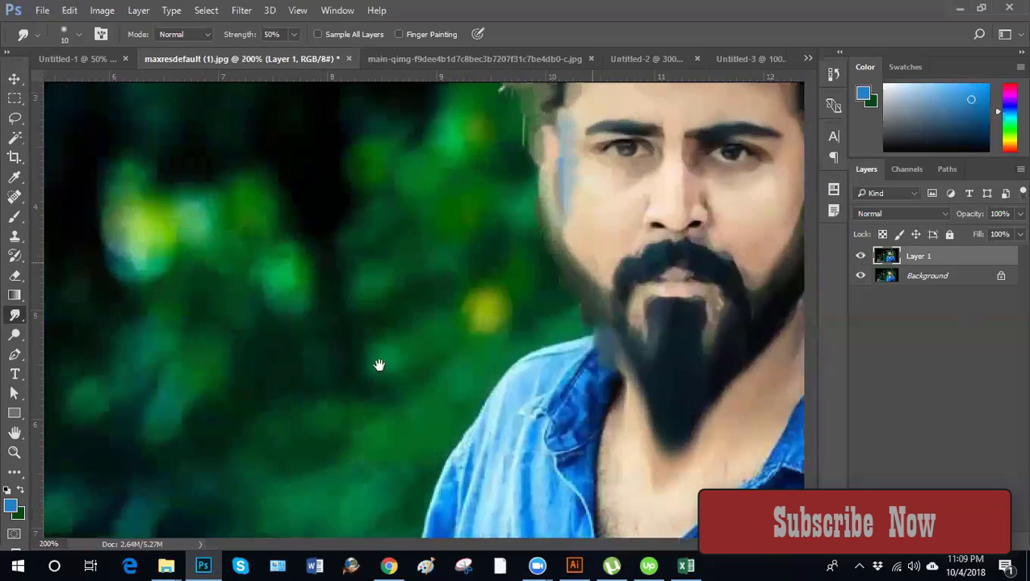
scroll(547, 334, "up", 3)
scroll(547, 333, "right", 3)
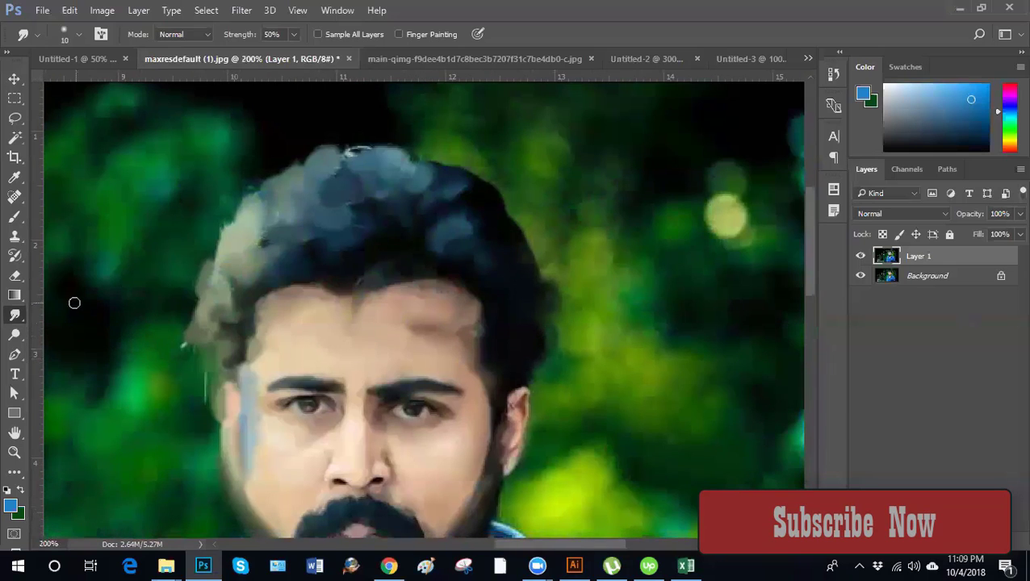
key("ctrl+plus")
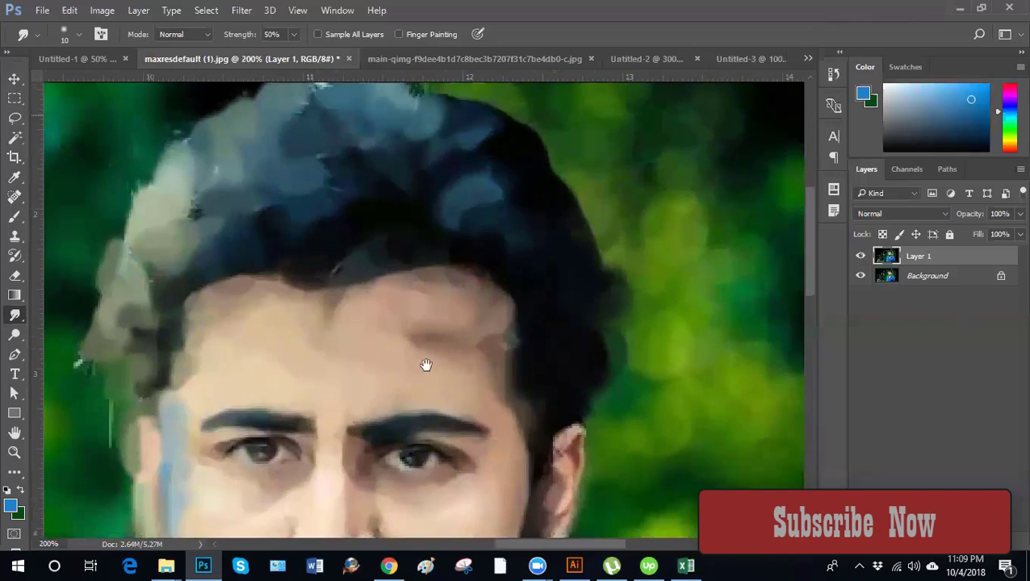
key("ctrl+plus")
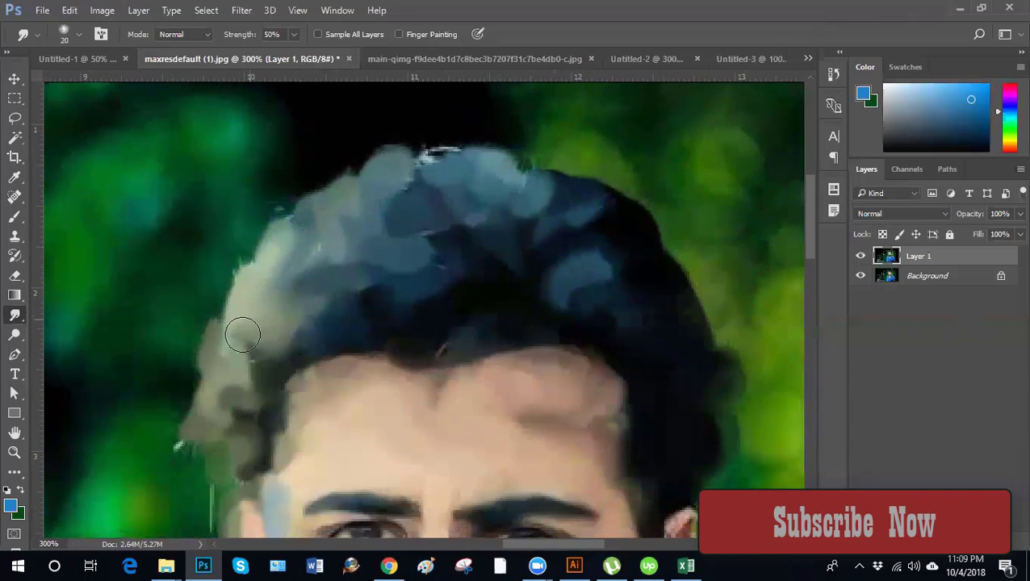
mouse_move(242, 333)
left_mouse_down()
mouse_move(331, 307)
mouse_move(319, 332)
mouse_move(467, 274)
mouse_move(436, 259)
mouse_move(469, 224)
mouse_move(423, 210)
mouse_move(434, 163)
mouse_move(397, 192)
mouse_move(416, 214)
left_mouse_up()
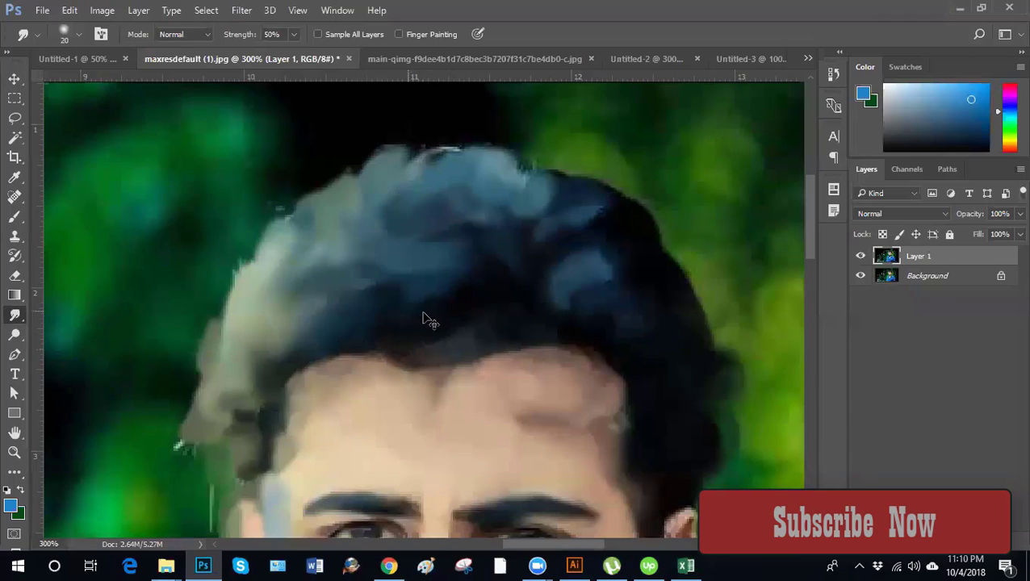
key("ctrl+minus")
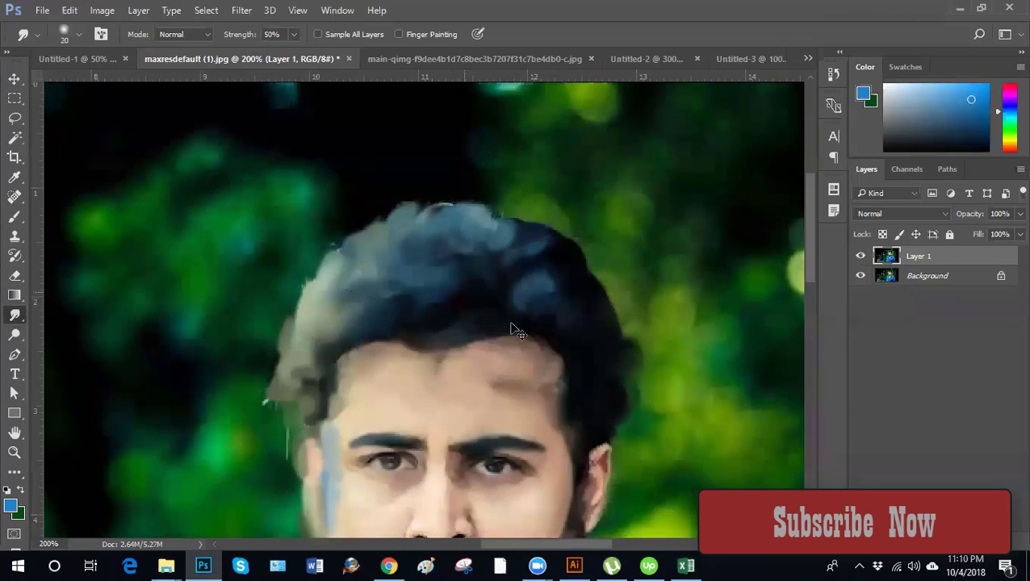
Smudge the moustache's lower edge along the upper lip with a much smaller brush
key("ctrl+plus")
scroll(435, 339, "down", 5)
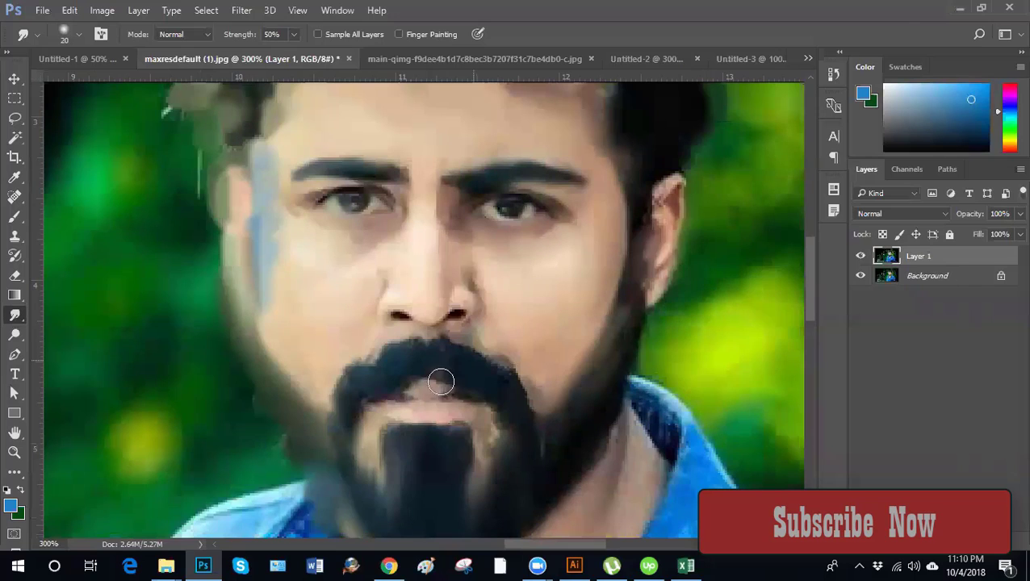
key("bracketleft")
key("bracketleft")
key("bracketleft")
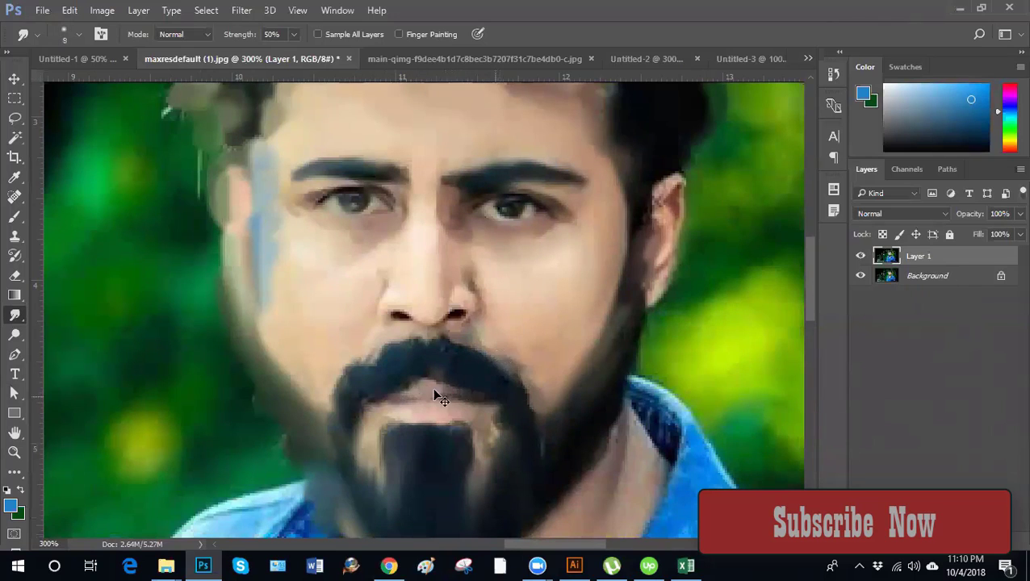
key("ctrl+minus")
key("ctrl+minus")
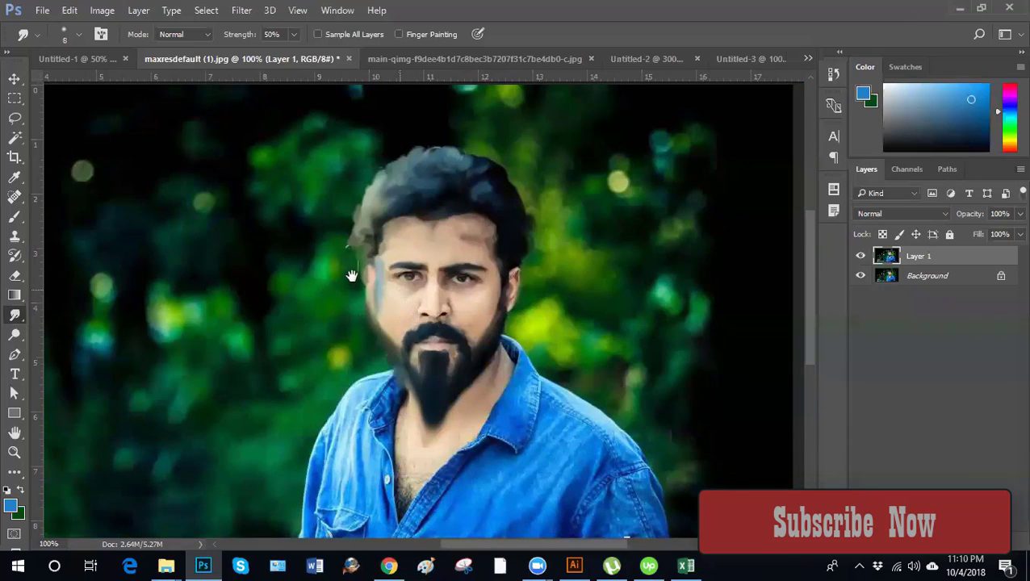
Try to smudge fine hair strands upward from the eyebrow on the blue-streaked side of the face, using a brush of size 3 to 4
scroll(352, 276, "up", 2)
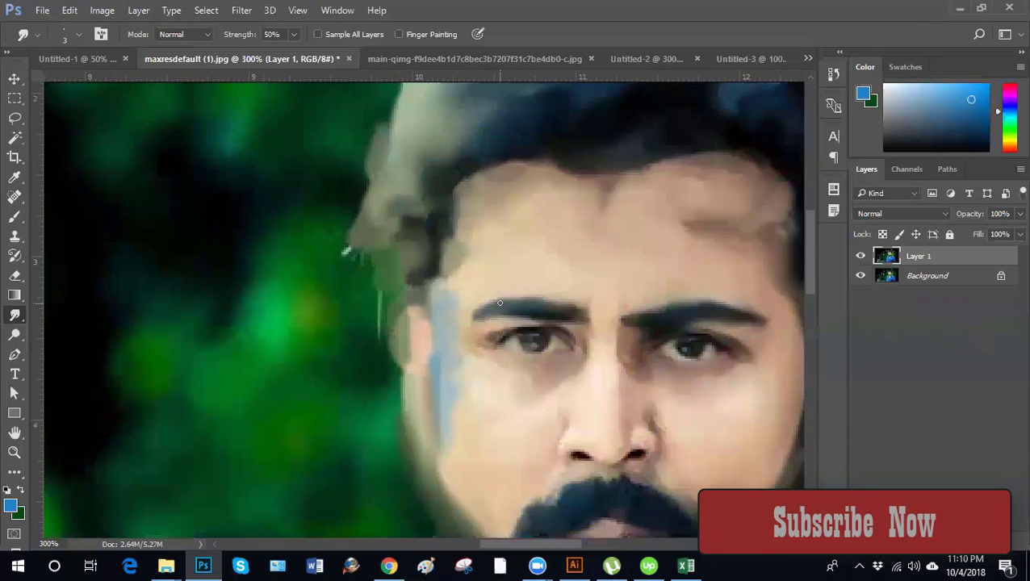
mouse_move(513, 302)
left_mouse_down()
mouse_move(545, 307)
mouse_move(465, 303)
left_mouse_up()
left_click_drag(603, 359, 388, 379)
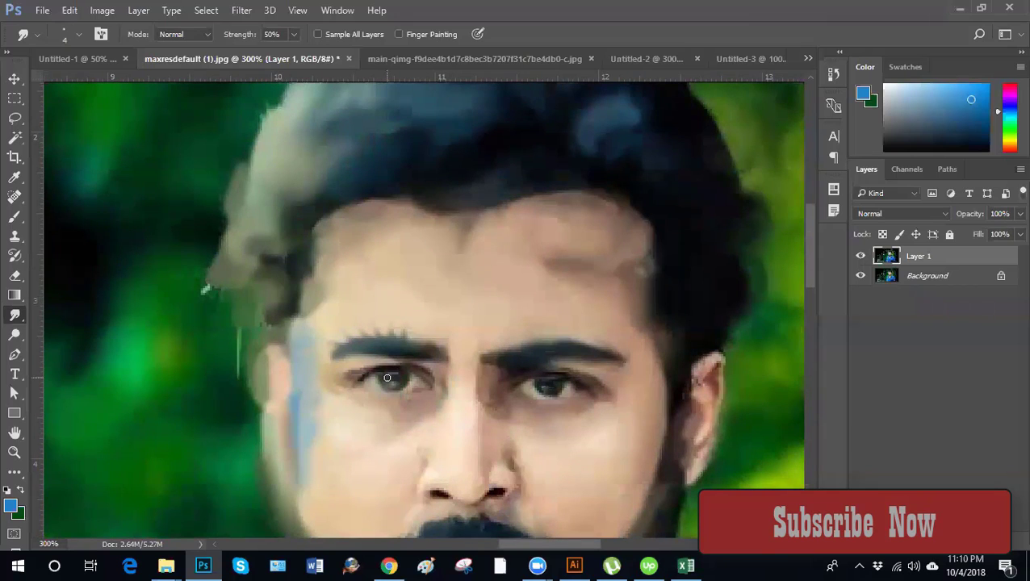
Try painting over the eyebrow's upper edge with the Art History Brush at size 9, and undo the eyebrow edits
left_click(14, 255)
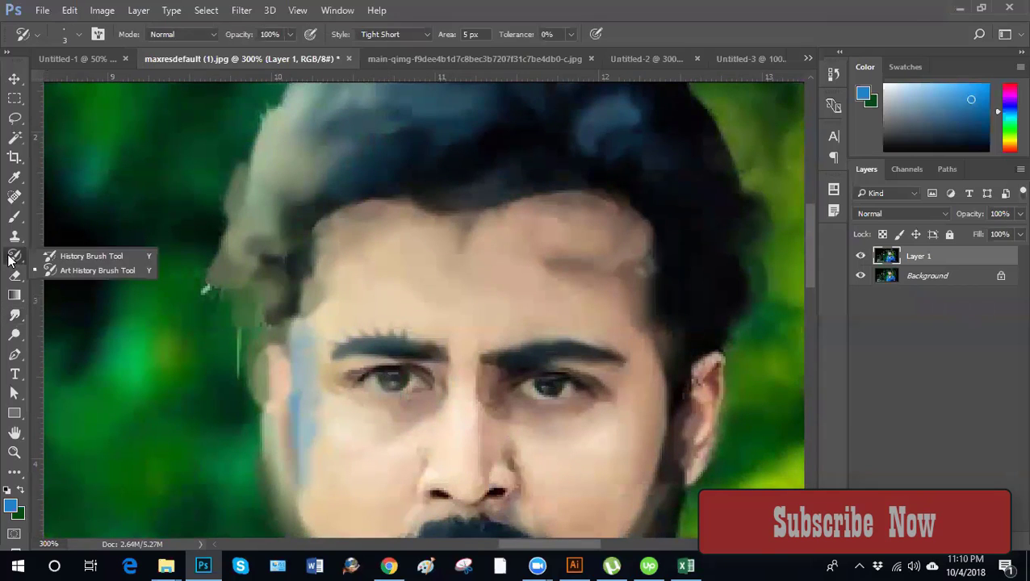
left_click(74, 270)
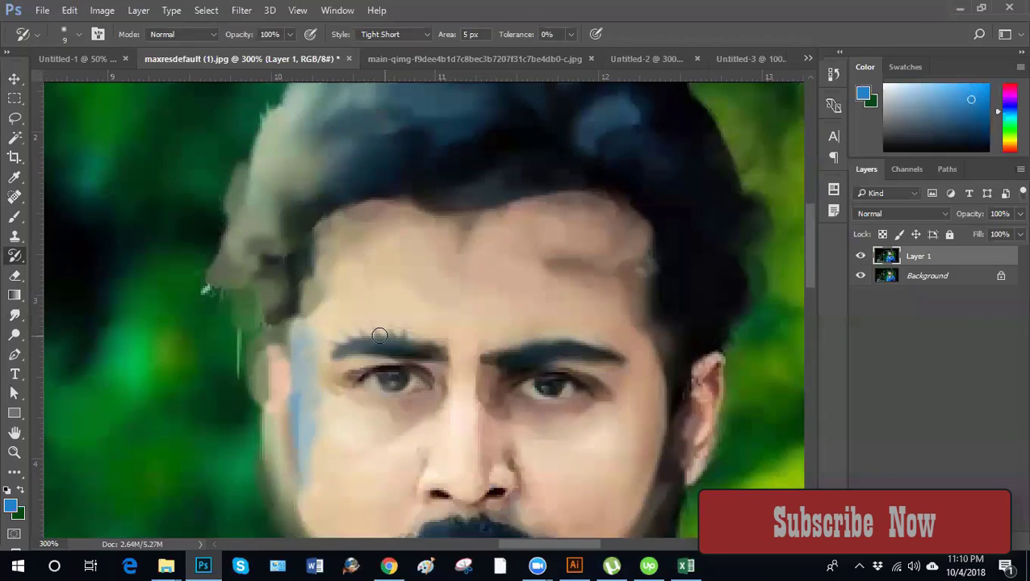
left_click_drag(380, 335, 401, 335)
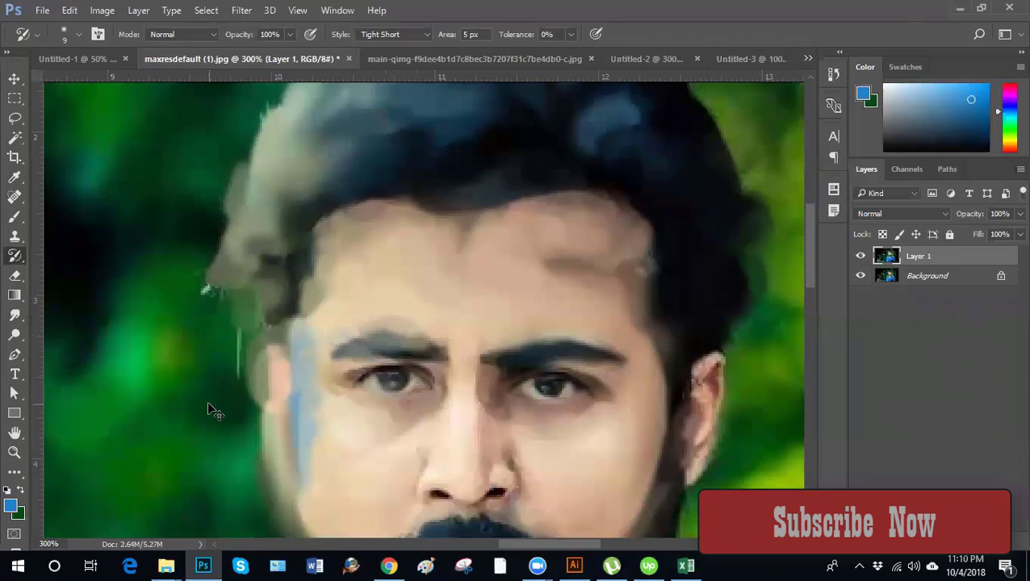
key("ctrl+z")
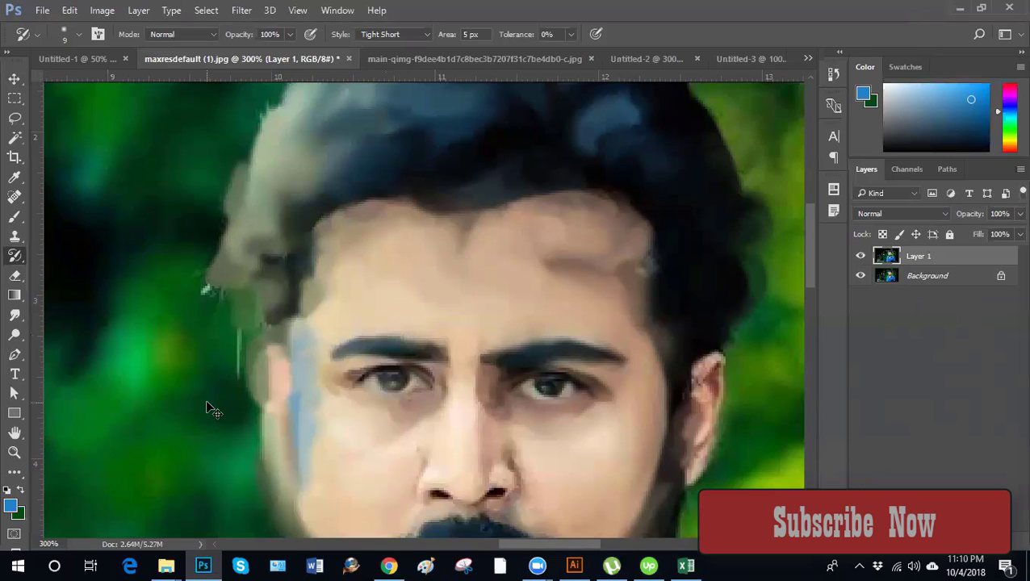
key("ctrl+minus")
key("ctrl+minus")
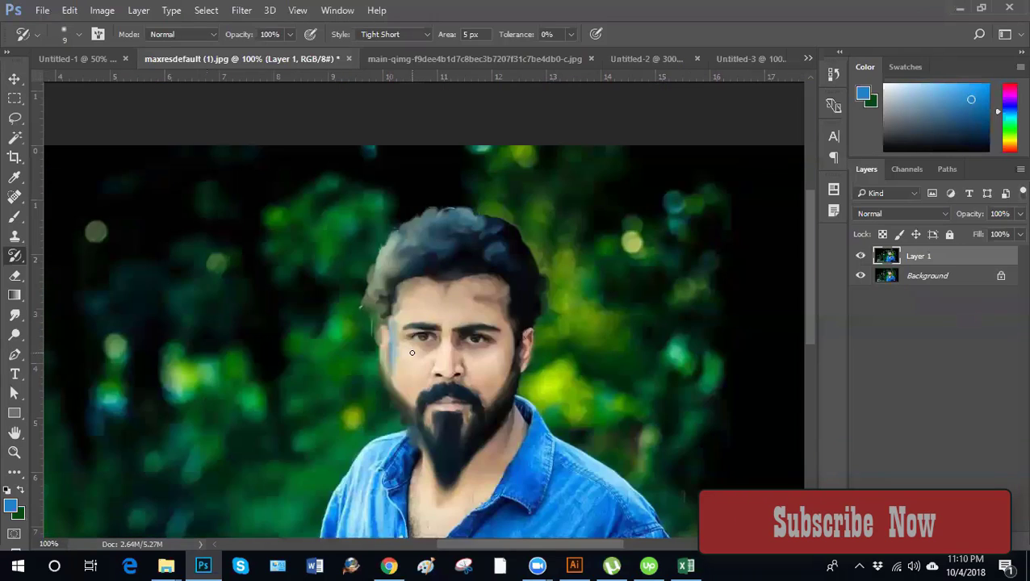
key("ctrl+minus")
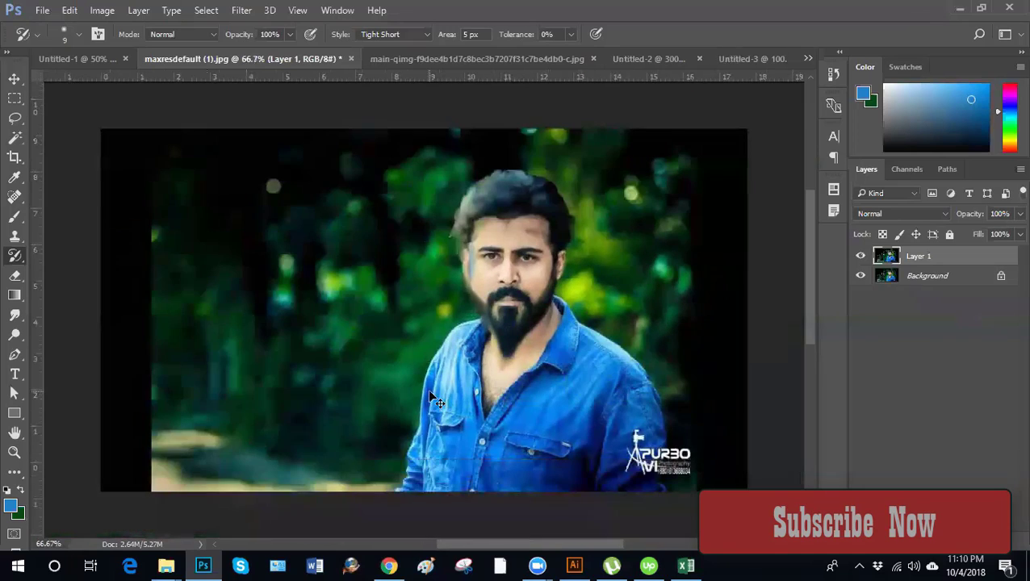
key("ctrl+plus")
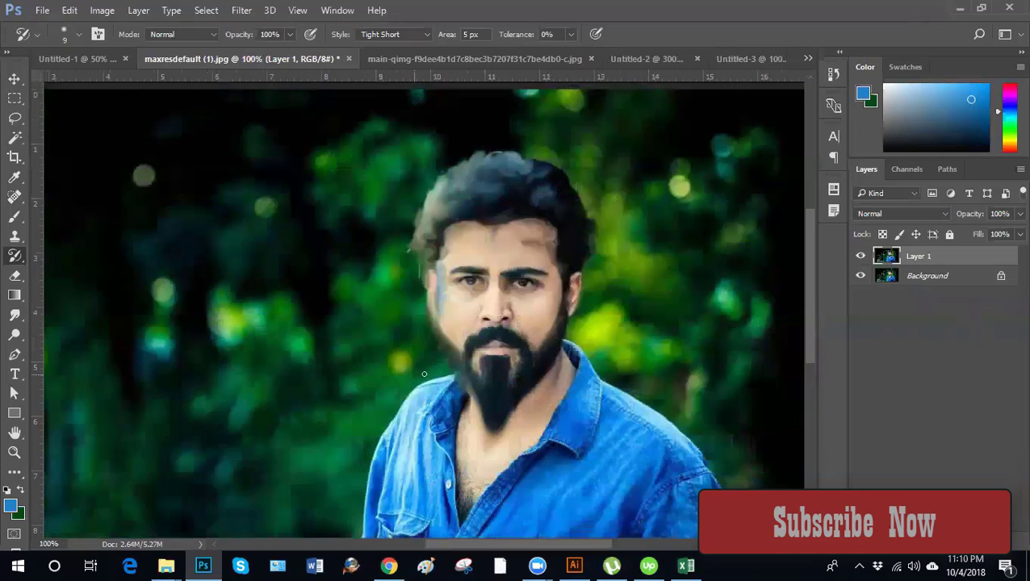
Review the tool variants grouped with the History Brush, Brush, Eraser and Gradient tools, ending with the Eraser active
right_click(11, 258)
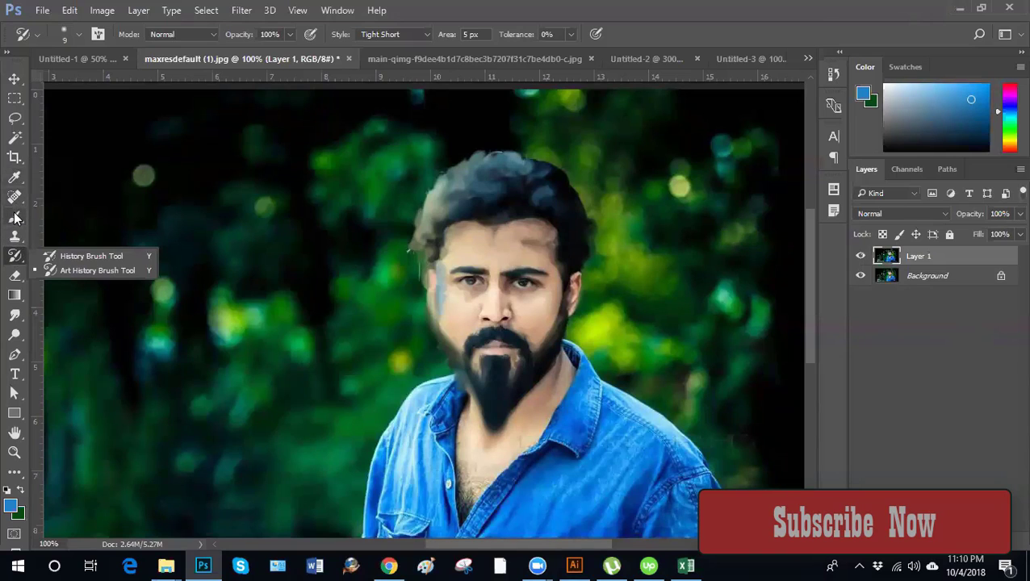
left_click(15, 218)
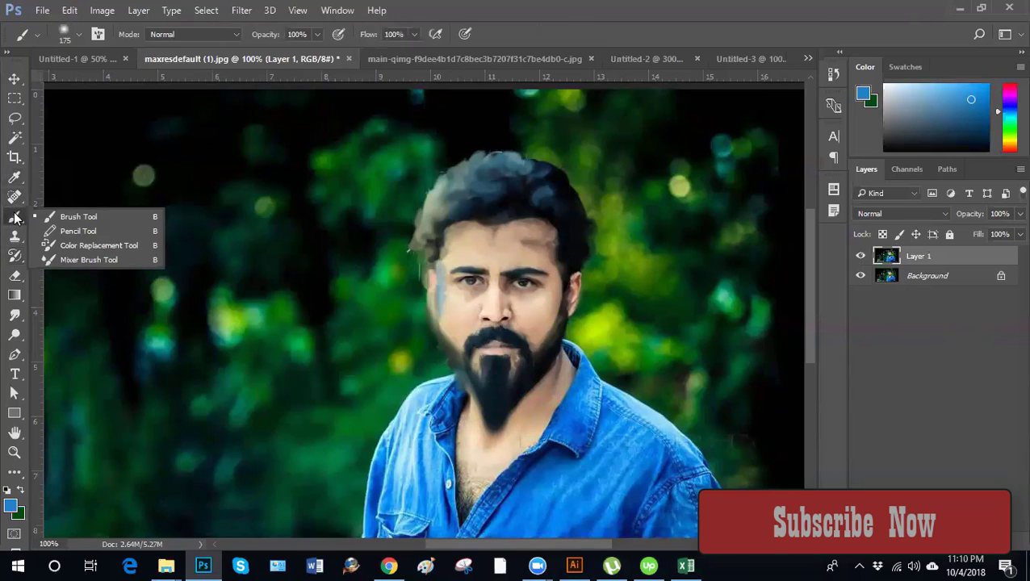
left_click(13, 280)
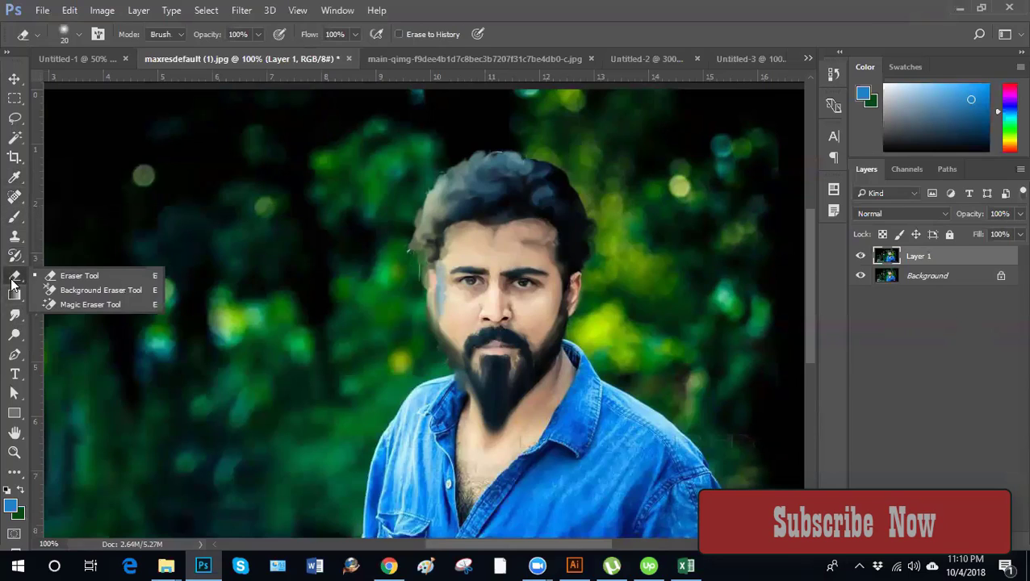
left_click(15, 295)
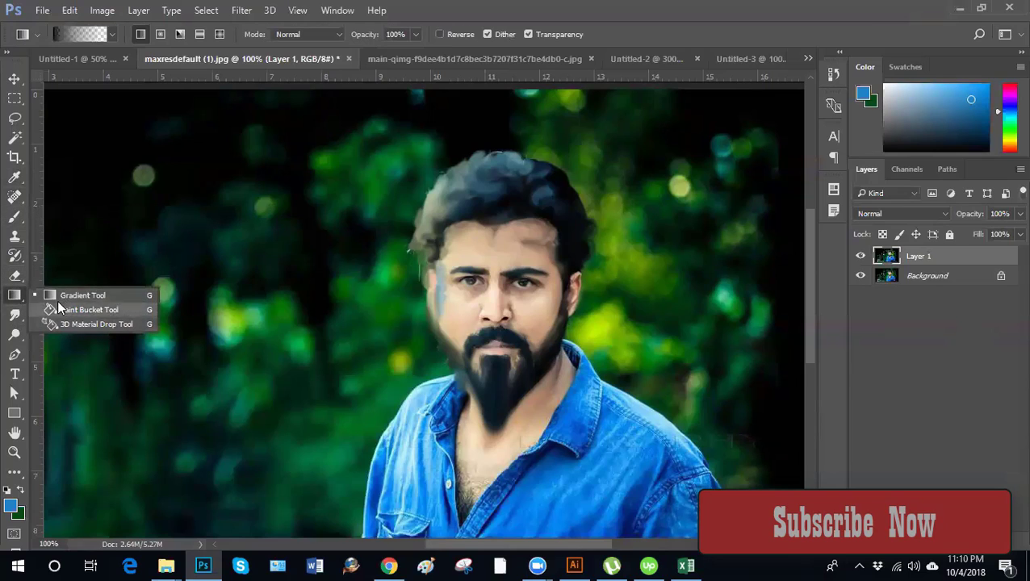
left_click(13, 274)
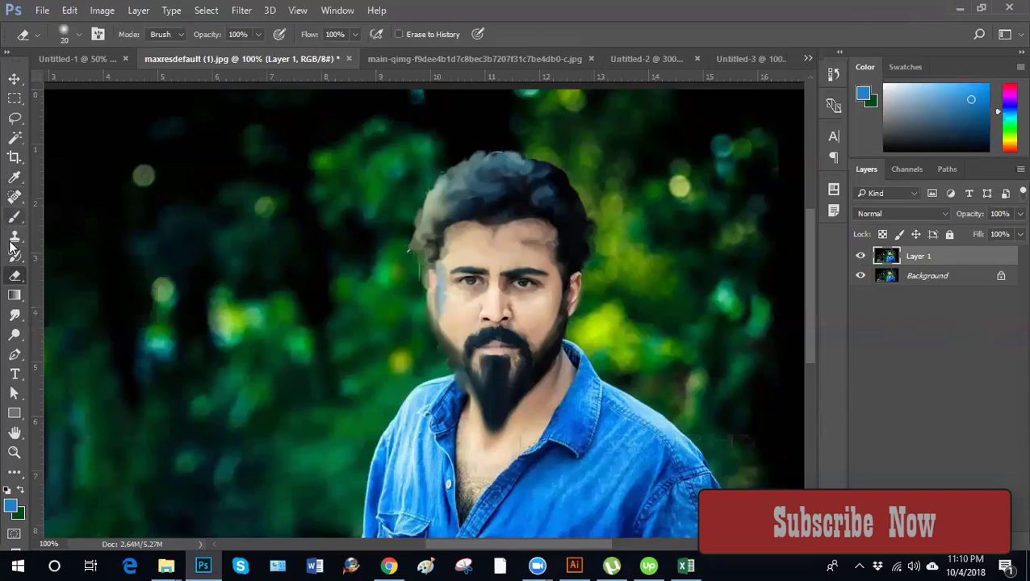